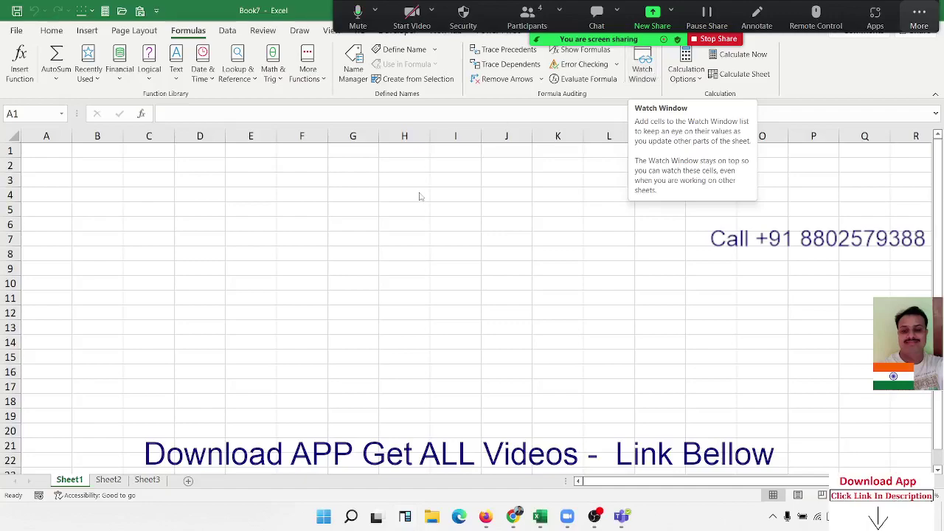
Test =ARRAYTOTEXT(B2,0) in C2 on a sample name typed into B2
{"action": "left_click", "coordinate": [74, 166]}
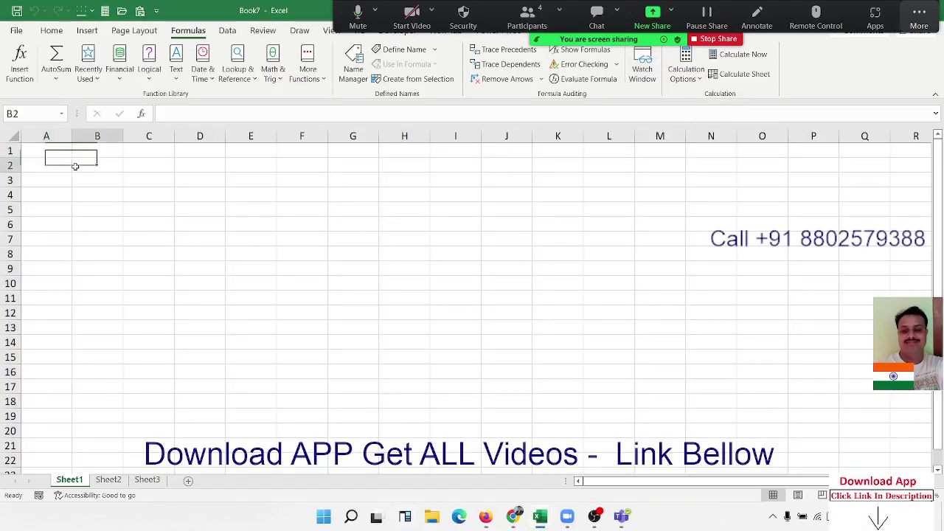
{"action": "type", "text": "Sujeet"}
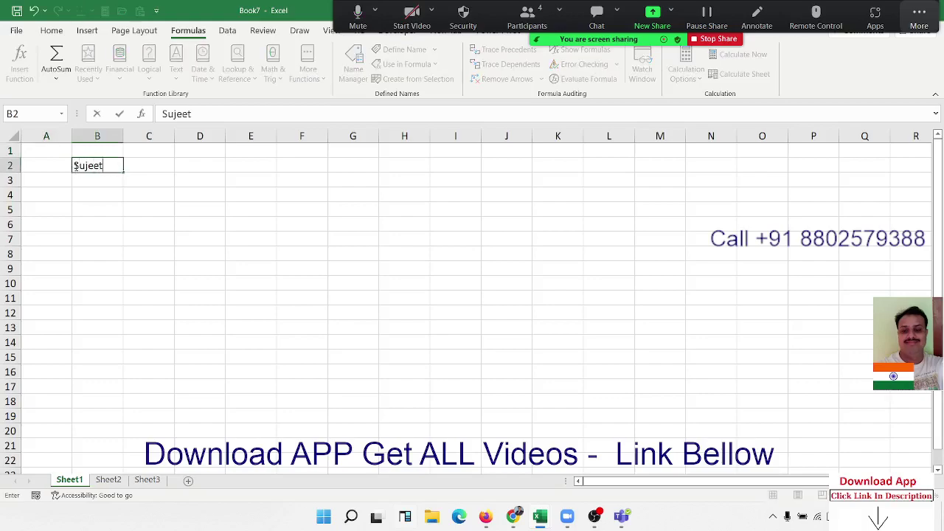
{"action": "key", "text": "Tab"}
{"action": "type", "text": "=ar"}
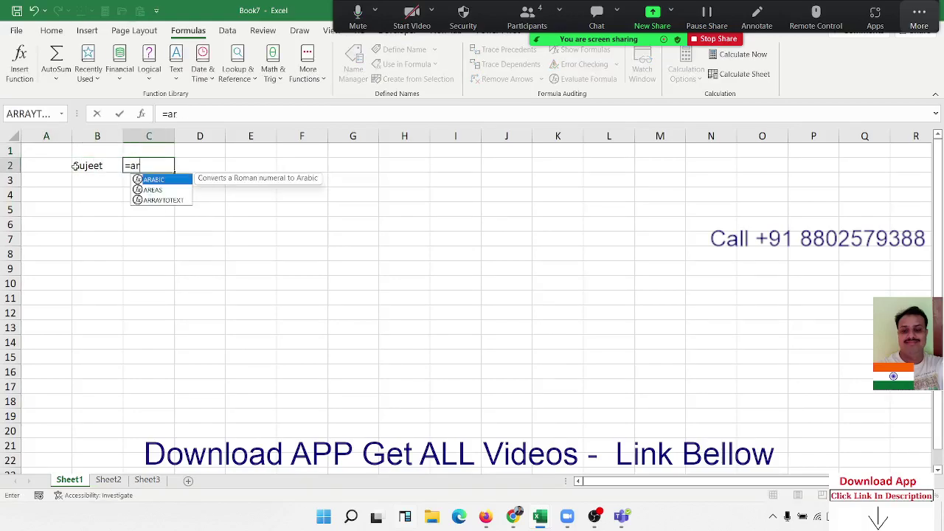
{"action": "type", "text": "r"}
{"action": "key", "text": "Tab"}
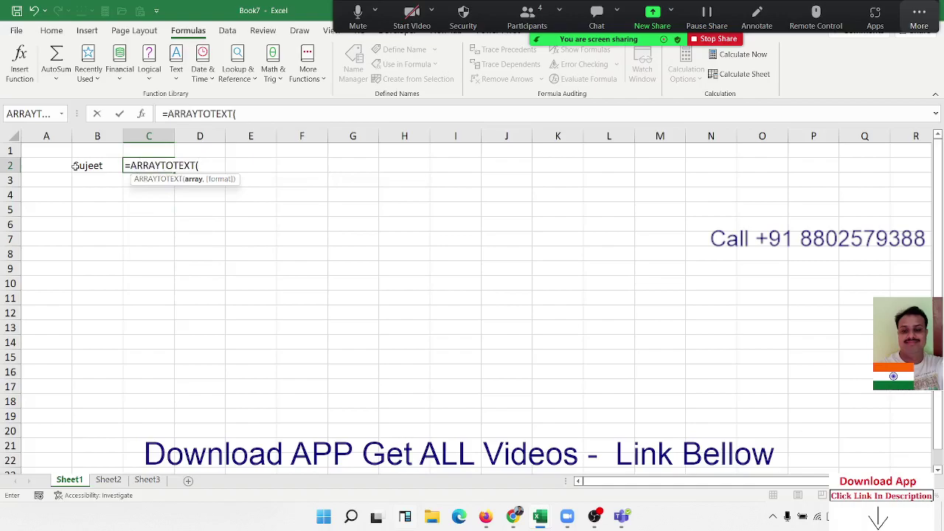
{"action": "left_click", "coordinate": [75, 166]}
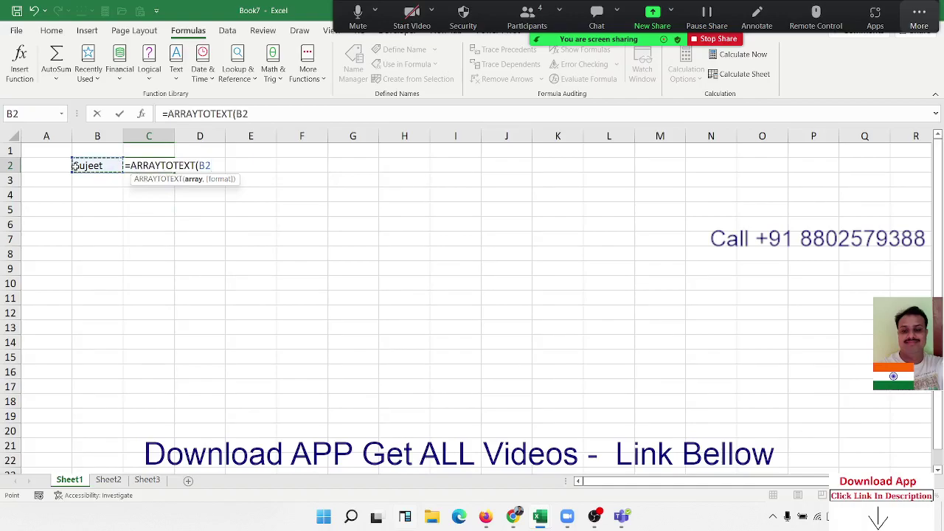
{"action": "type", "text": ","}
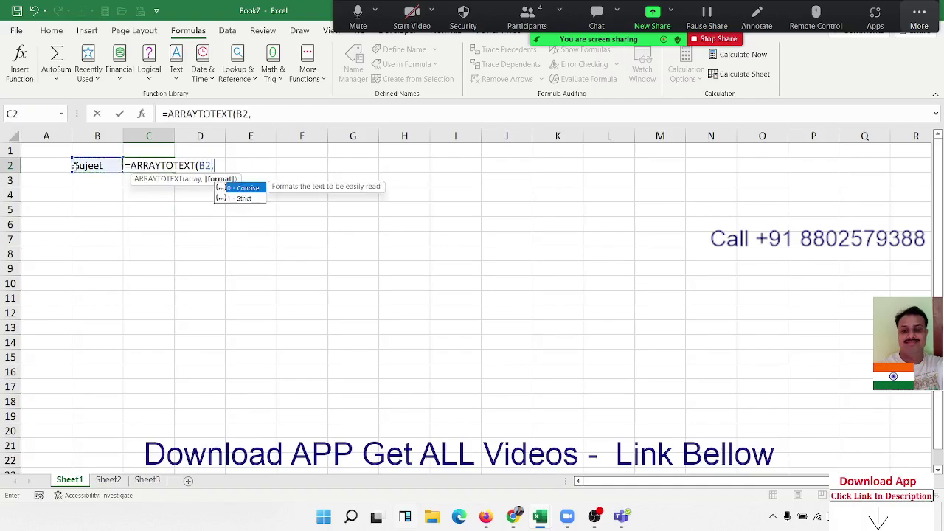
{"action": "type", "text": "0"}
{"action": "key", "text": "Return"}
Clear the test entries from B2:C2 and return to A1
{"action": "left_click", "coordinate": [74, 167]}
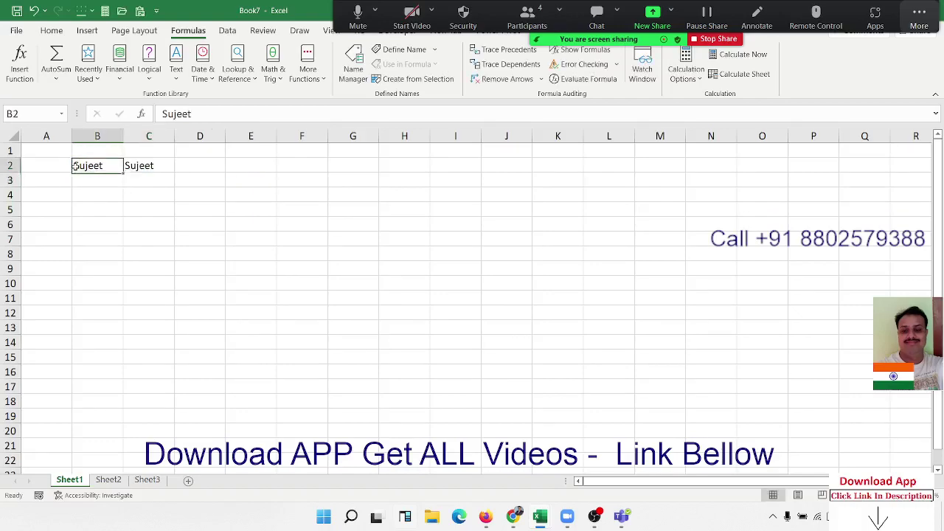
{"action": "key", "text": "Right"}
{"action": "key", "text": "shift+Left"}
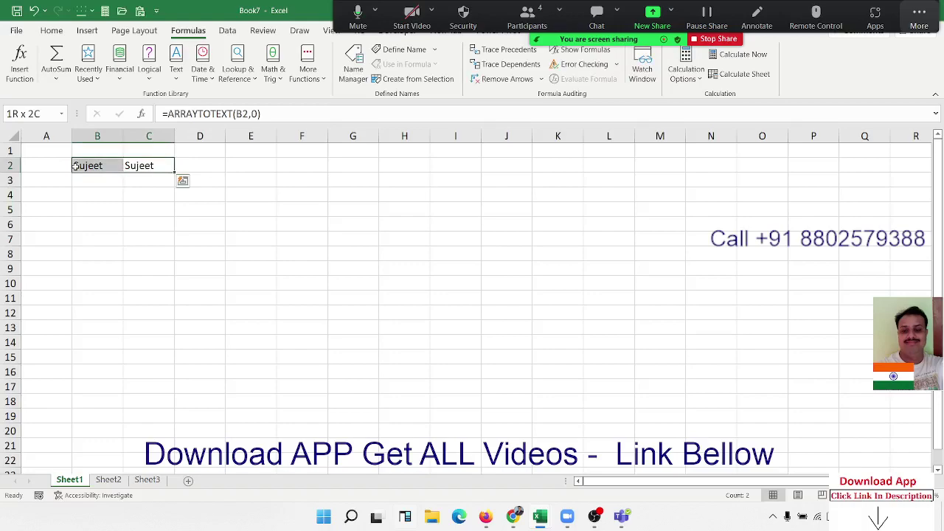
{"action": "key", "text": "Delete"}
{"action": "key", "text": "Up"}
{"action": "key", "text": "Home"}
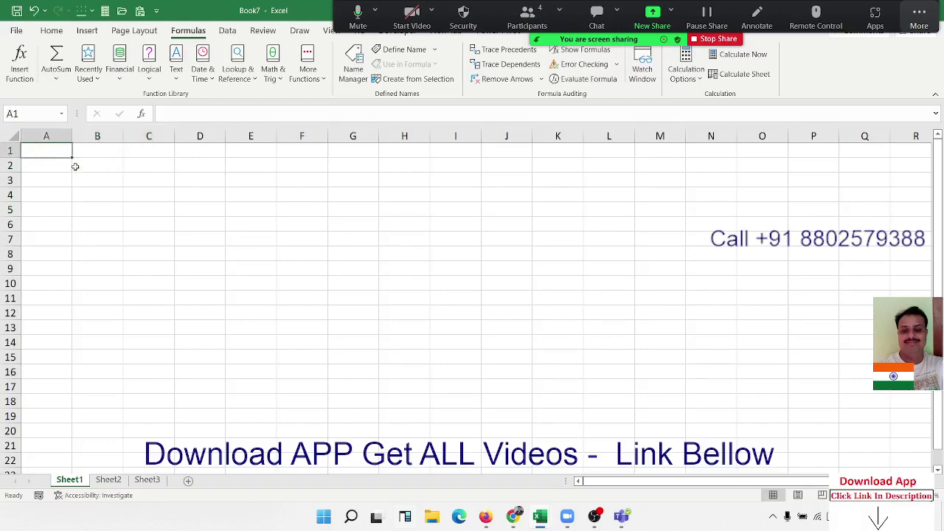
Add a Name header in A1 and fill seven sample names down to A8
{"action": "type", "text": "Name"}
{"action": "key", "text": "Return"}
{"action": "type", "text": "Pu"}
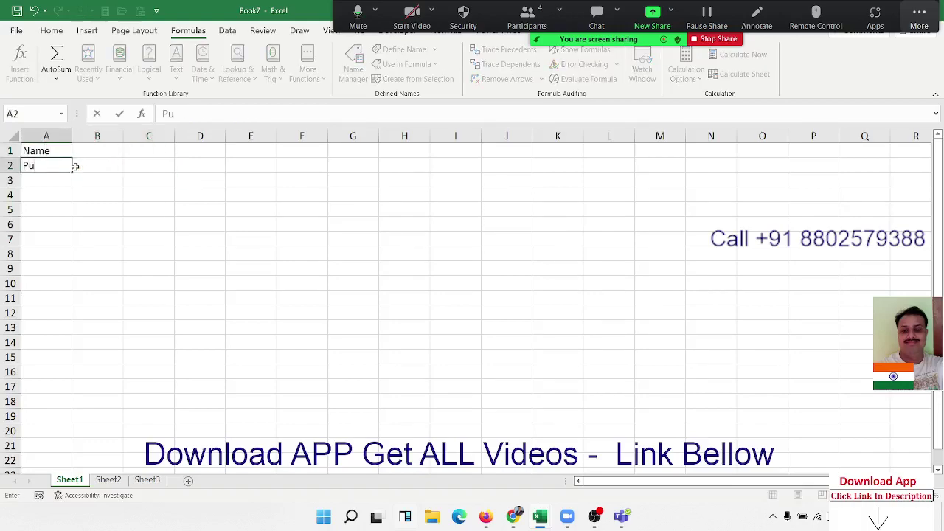
{"action": "type", "text": "ja"}
{"action": "key", "text": "Return"}
{"action": "left_click", "coordinate": [63, 164]}
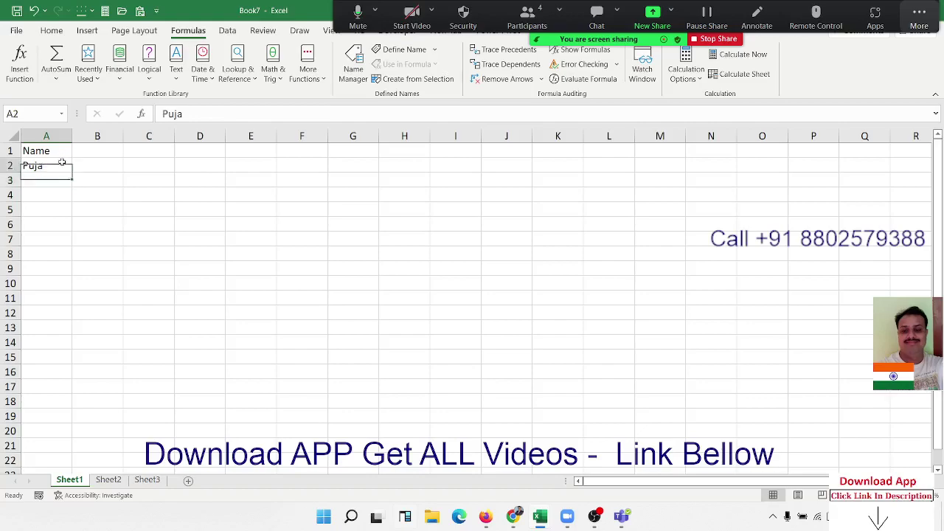
{"action": "left_click_drag", "start_coordinate": [72, 173], "coordinate": [74, 260]}
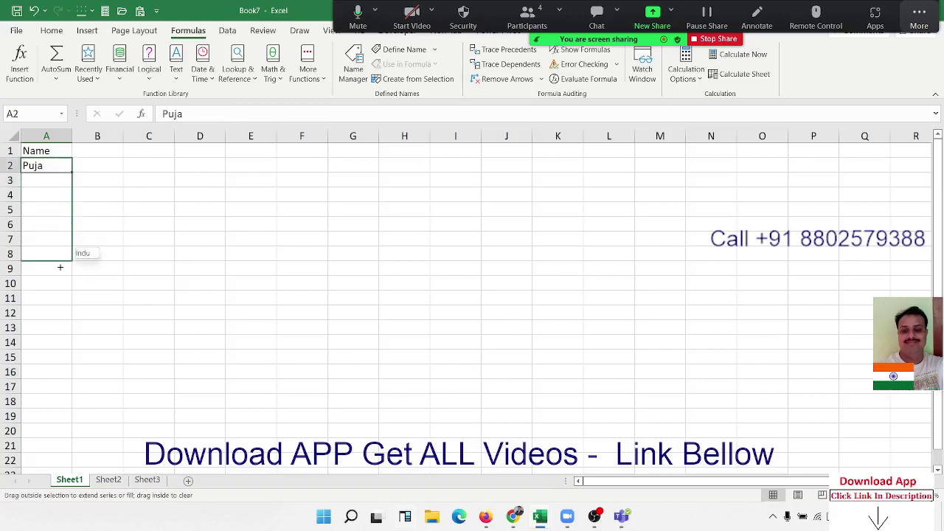
Add a Sales header in B1 with figures 85, 25, 62, 32, 36, 63, 32 below
{"action": "left_click", "coordinate": [96, 154]}
{"action": "type", "text": "SAles"}
{"action": "key", "text": "Return"}
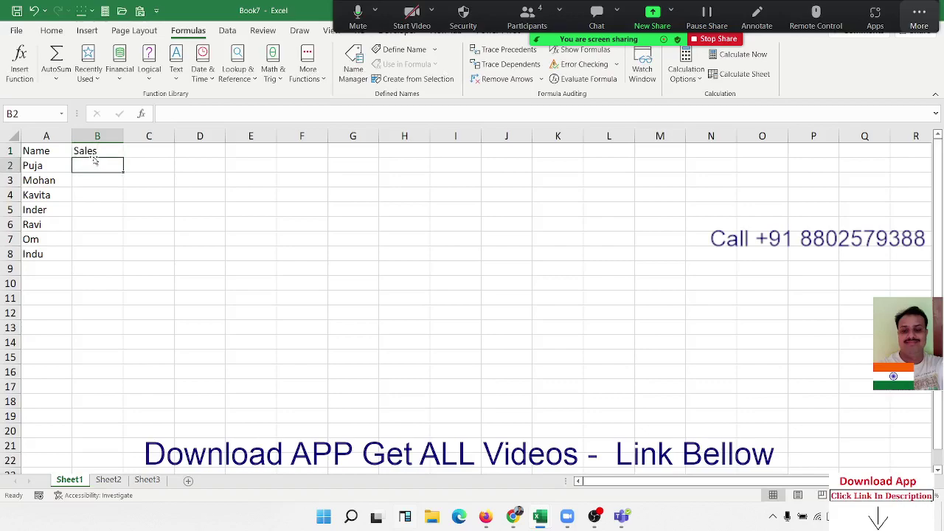
{"action": "type", "text": "85"}
{"action": "key", "text": "Return"}
{"action": "type", "text": "25"}
{"action": "key", "text": "Return"}
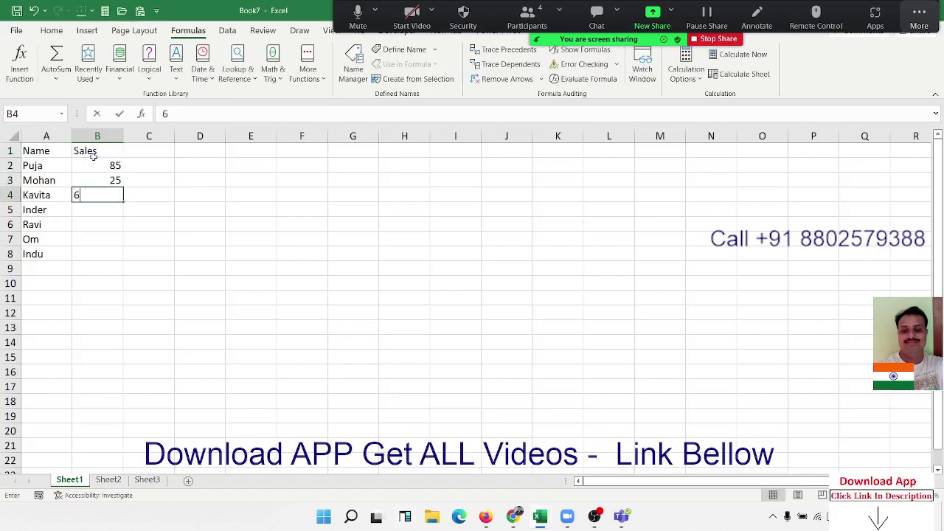
{"action": "type", "text": "62"}
{"action": "key", "text": "Return"}
{"action": "type", "text": "32"}
{"action": "key", "text": "Return"}
{"action": "type", "text": "36"}
{"action": "key", "text": "Return"}
{"action": "type", "text": "63"}
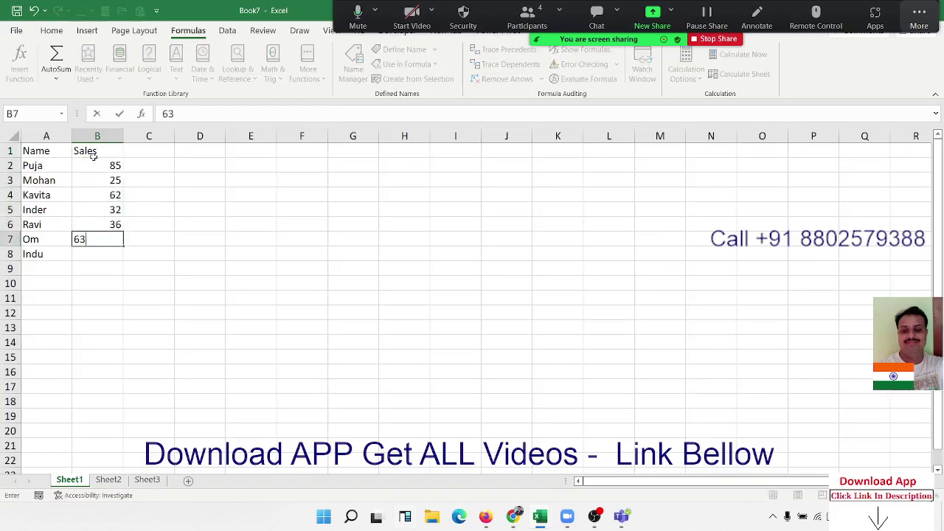
{"action": "key", "text": "Return"}
{"action": "type", "text": "32"}
{"action": "key", "text": "Tab"}
{"action": "key", "text": "Tab"}
{"action": "key", "text": "Up"}
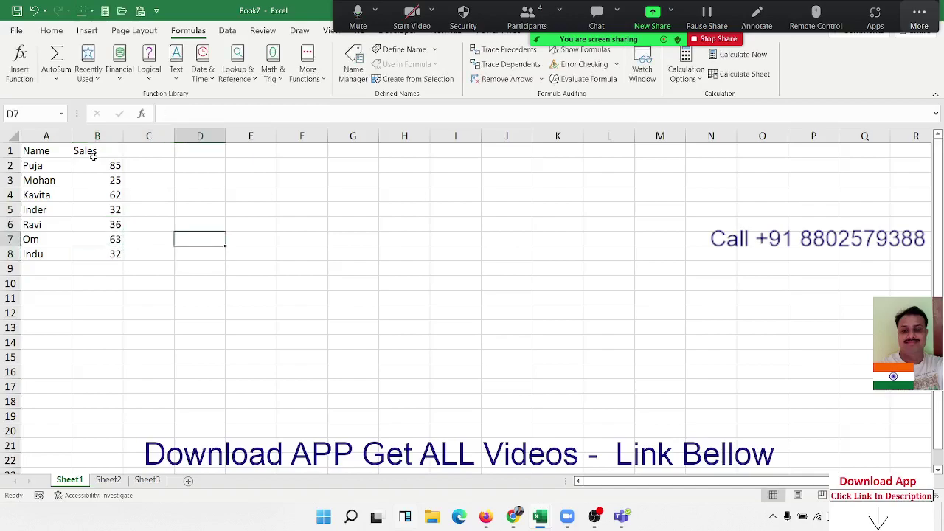
Enter =ARRAYTOTEXT(A1:B8,0) in D7 for concise array text of the table
{"action": "type", "text": "=a"}
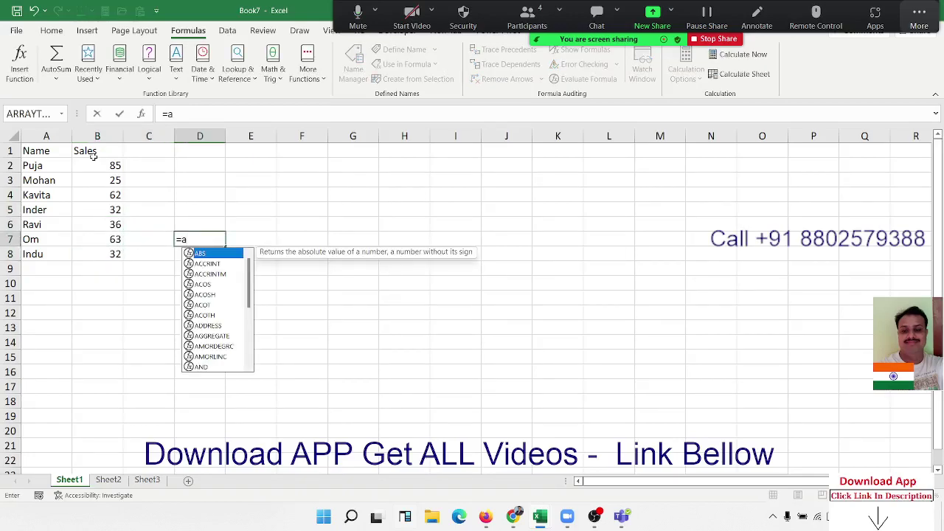
{"action": "type", "text": "rr"}
{"action": "key", "text": "Tab"}
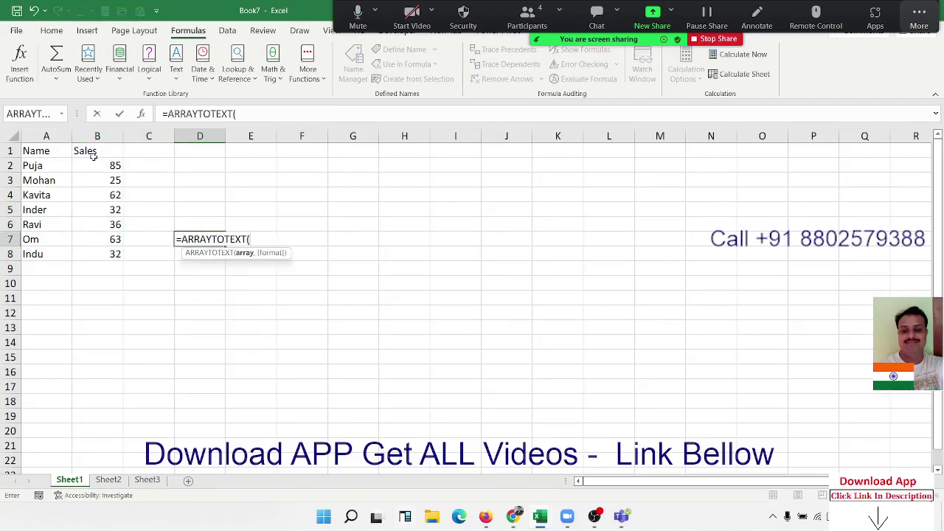
{"action": "key", "text": "Left"}
{"action": "key", "text": "Left"}
{"action": "key", "text": "Left"}
{"action": "key", "text": "ctrl+Up"}
{"action": "key", "text": "shift+Right"}
{"action": "key", "text": "ctrl+shift+Down"}
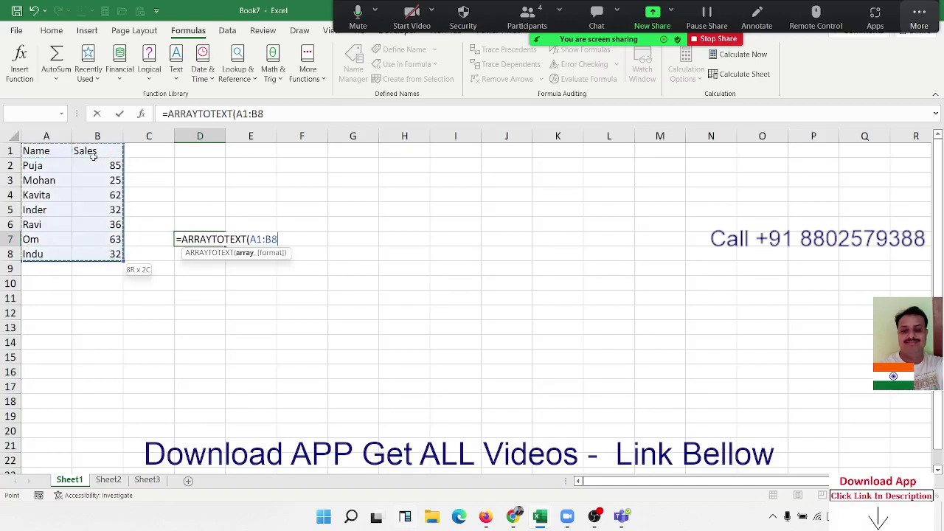
{"action": "type", "text": ","}
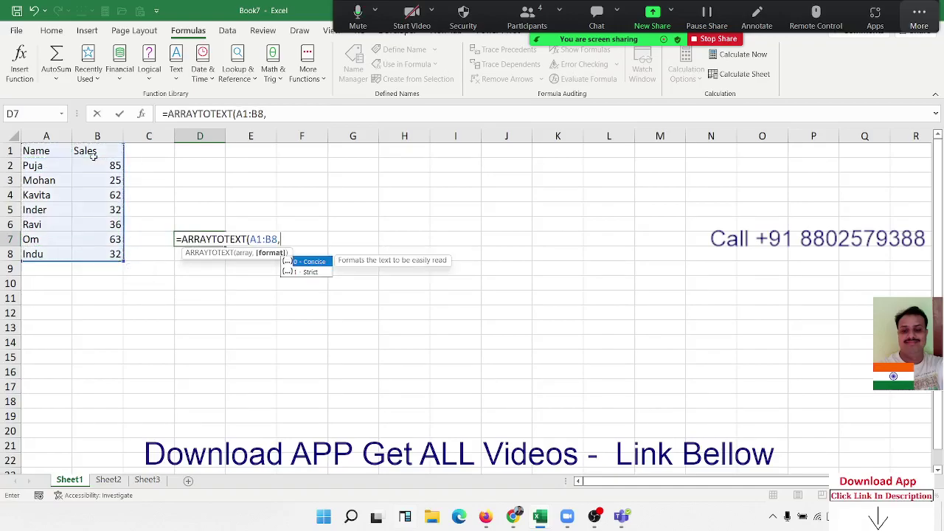
{"action": "type", "text": "0)"}
{"action": "key", "text": "Return"}
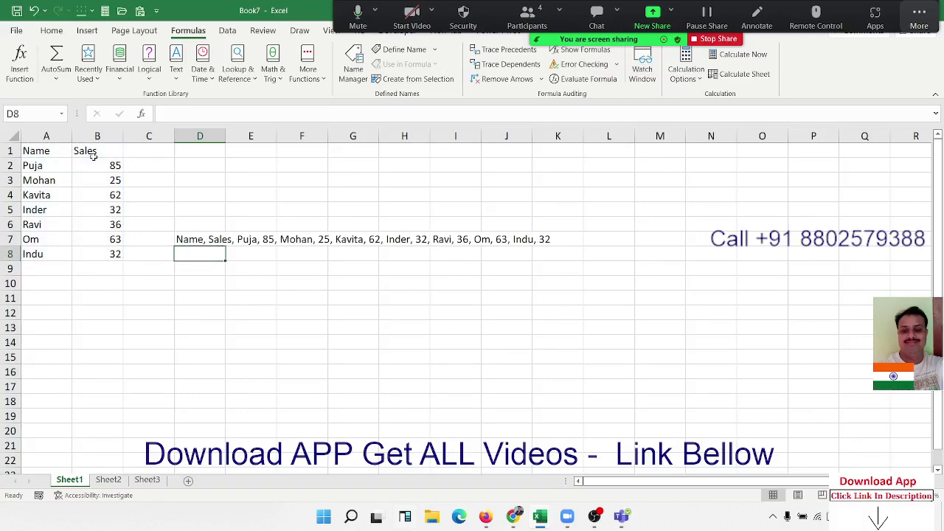
Change the D7 formula's format argument to 1 for strict format
{"action": "key", "text": "Up"}
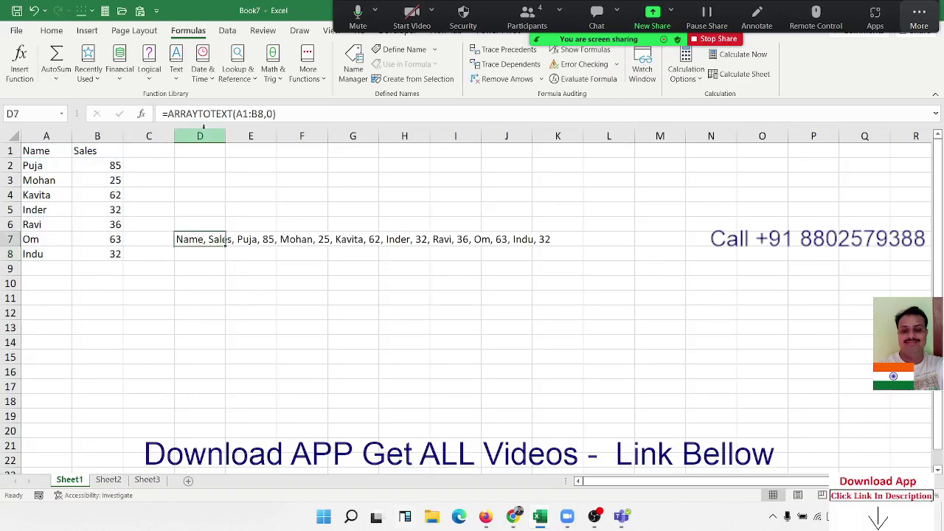
{"action": "left_click", "coordinate": [273, 113]}
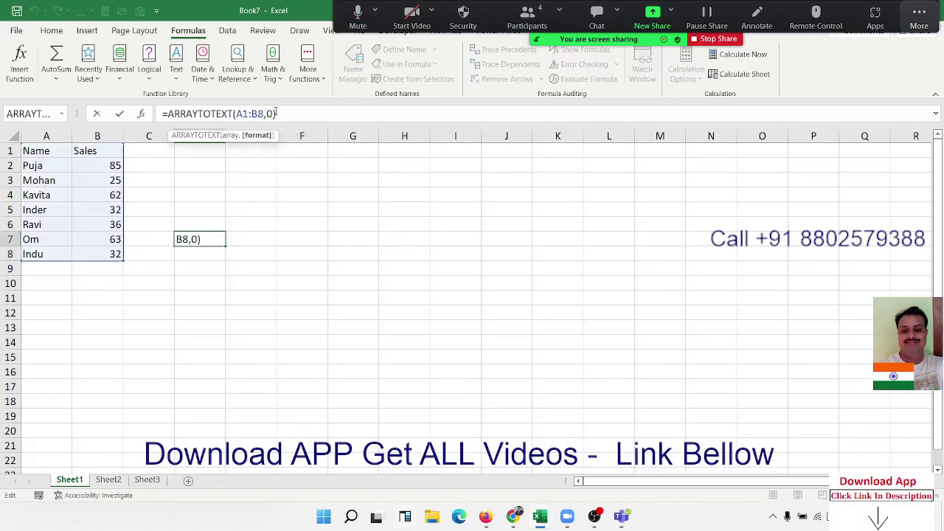
{"action": "key", "text": "BackSpace"}
{"action": "type", "text": "2"}
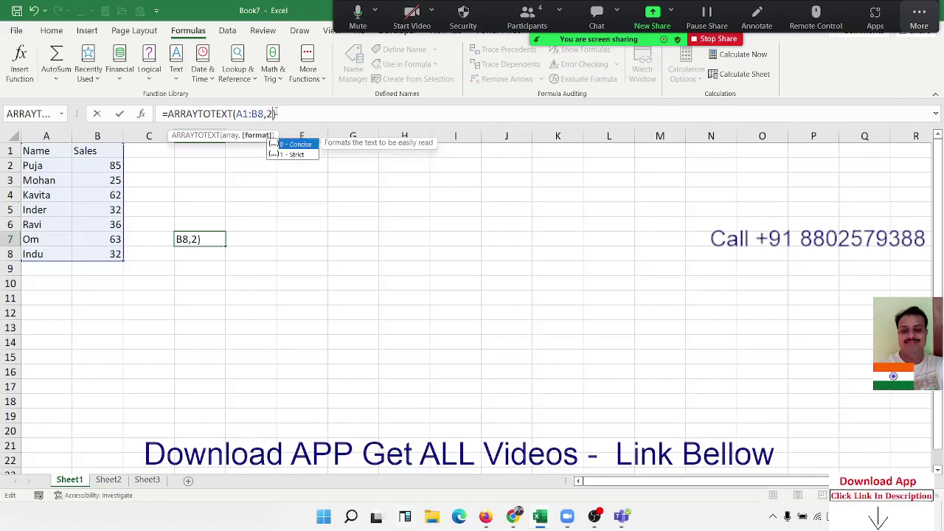
{"action": "key", "text": "BackSpace"}
{"action": "type", "text": "1"}
{"action": "key", "text": "Return"}
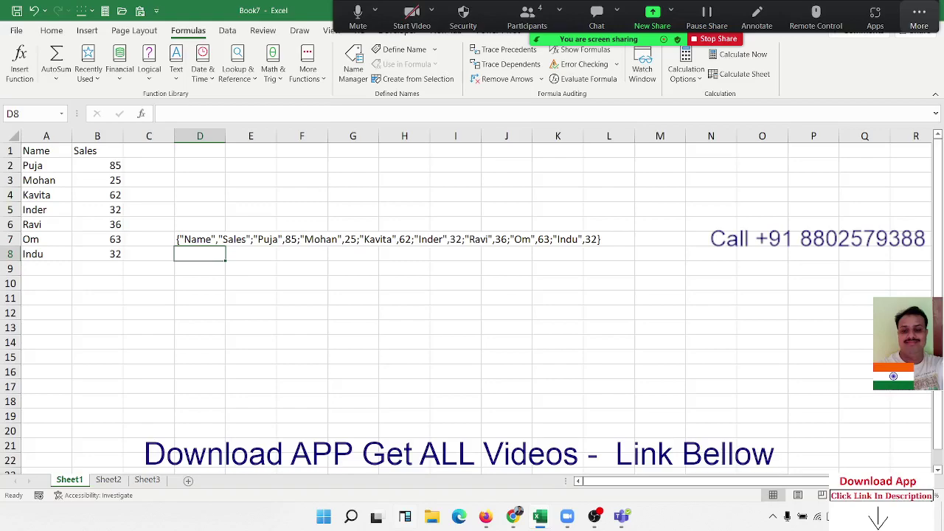
{"action": "left_click", "coordinate": [113, 254]}
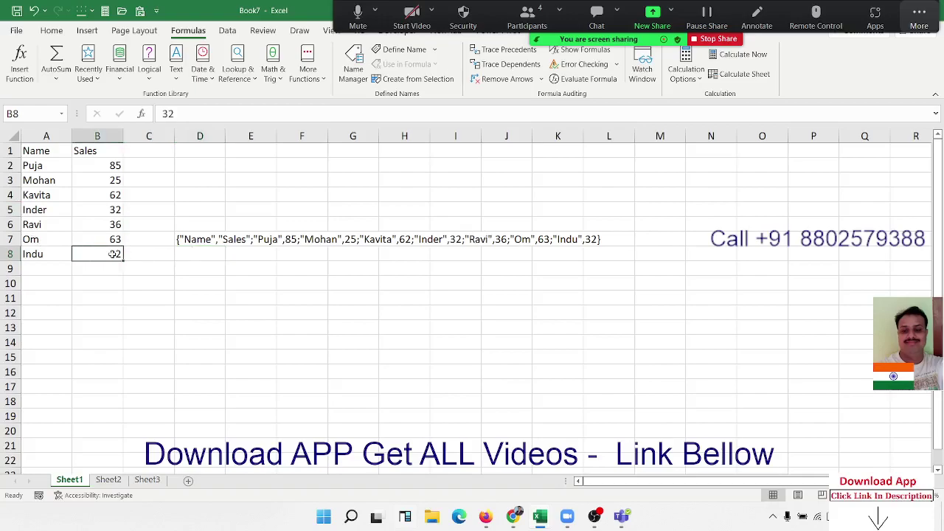
{"action": "left_click", "coordinate": [107, 480]}
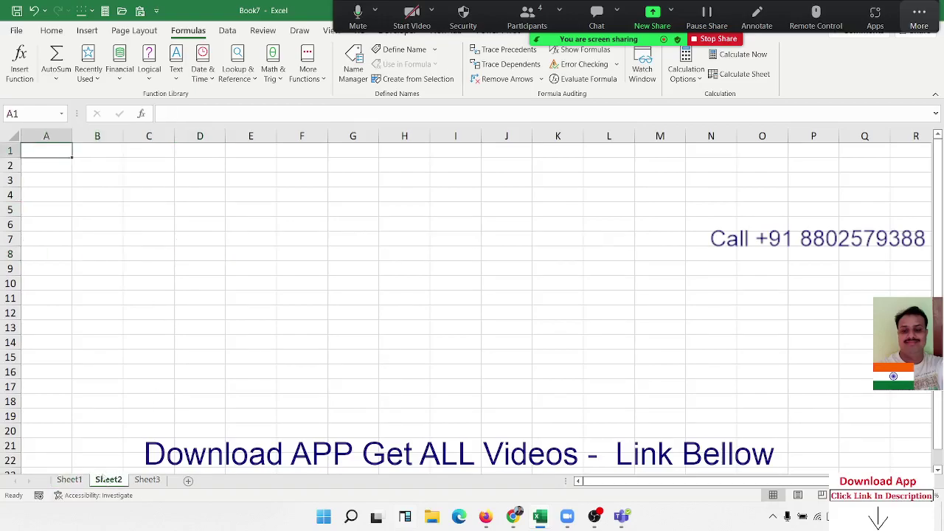
{"action": "left_click", "coordinate": [155, 69]}
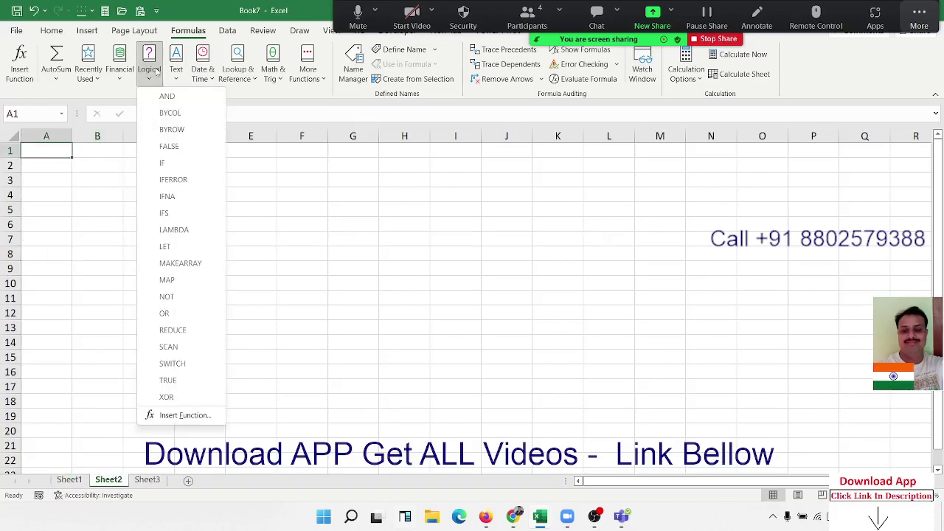
{"action": "left_click", "coordinate": [174, 68]}
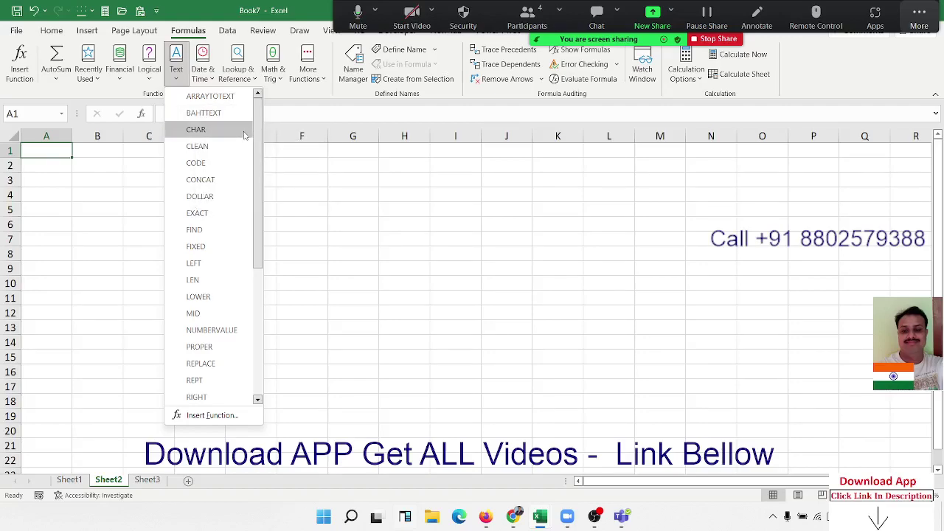
{"action": "key", "text": "Escape"}
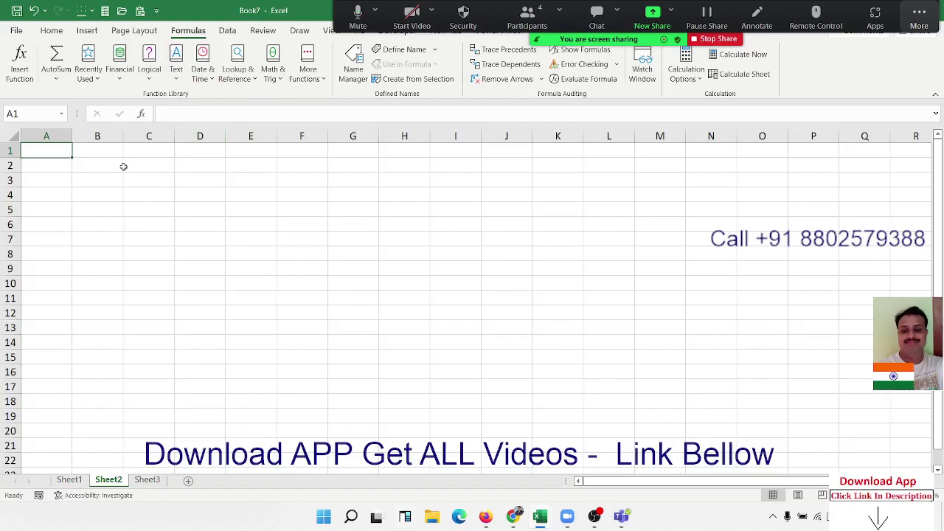
{"action": "left_click", "coordinate": [124, 168]}
Type A in C2 and enter =CODE(C2) in D2 to show 65
{"action": "type", "text": "A"}
{"action": "key", "text": "Tab"}
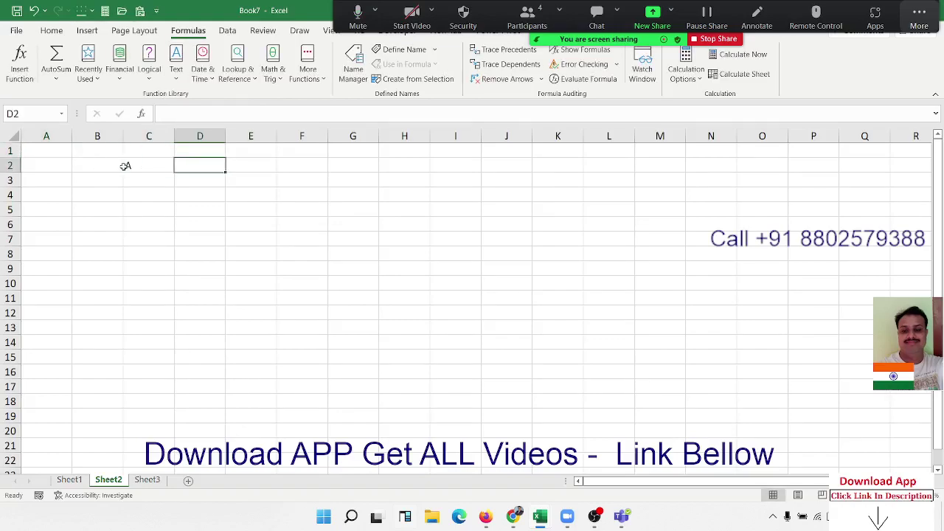
{"action": "type", "text": "=co"}
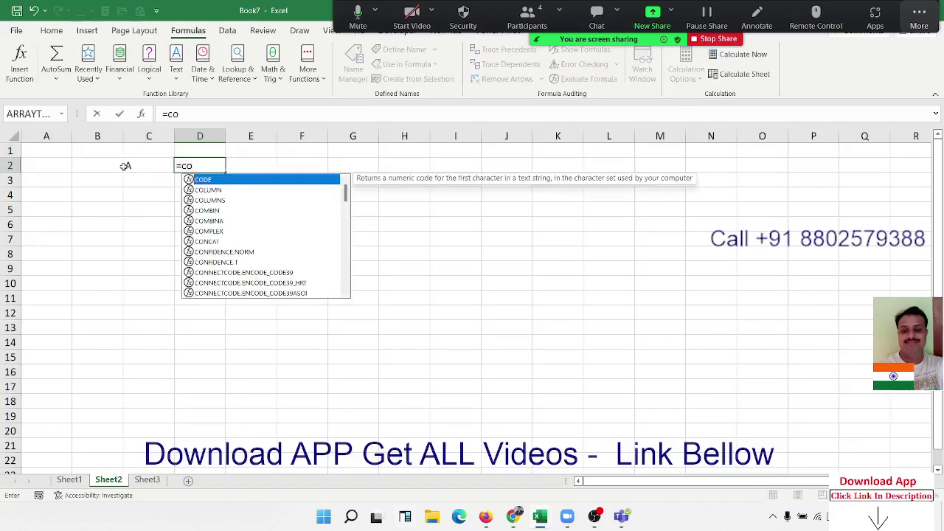
{"action": "key", "text": "Tab"}
{"action": "key", "text": "Left"}
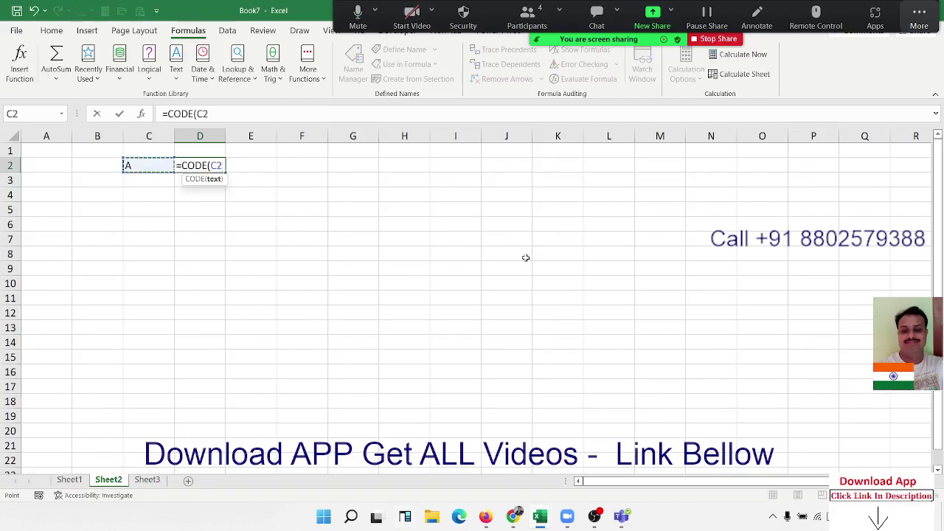
{"action": "key", "text": "Return"}
Enter a CHAR formula in E2, correcting it to =CHAR(D2) so it returns A
{"action": "key", "text": "Up"}
{"action": "key", "text": "Right"}
{"action": "key", "text": "Right"}
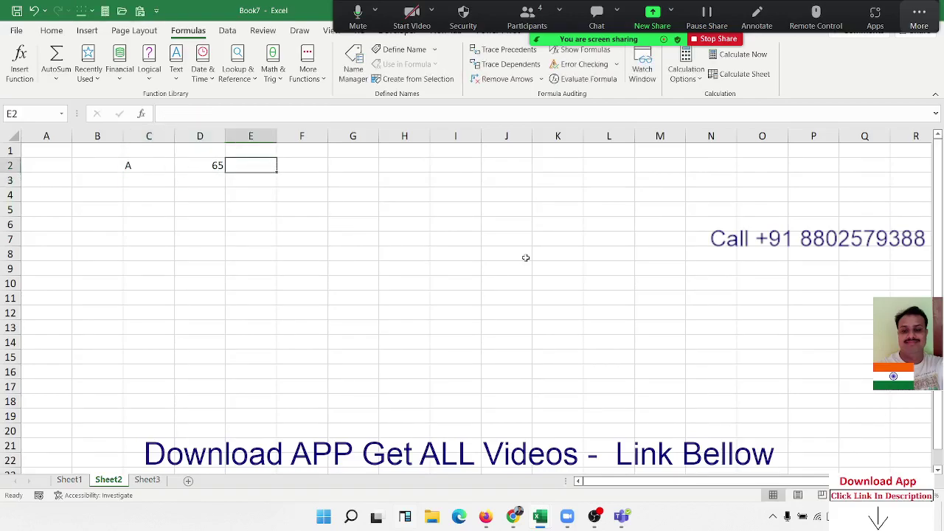
{"action": "type", "text": "=ch"}
{"action": "key", "text": "Tab"}
{"action": "key", "text": "Left"}
{"action": "key", "text": "Left"}
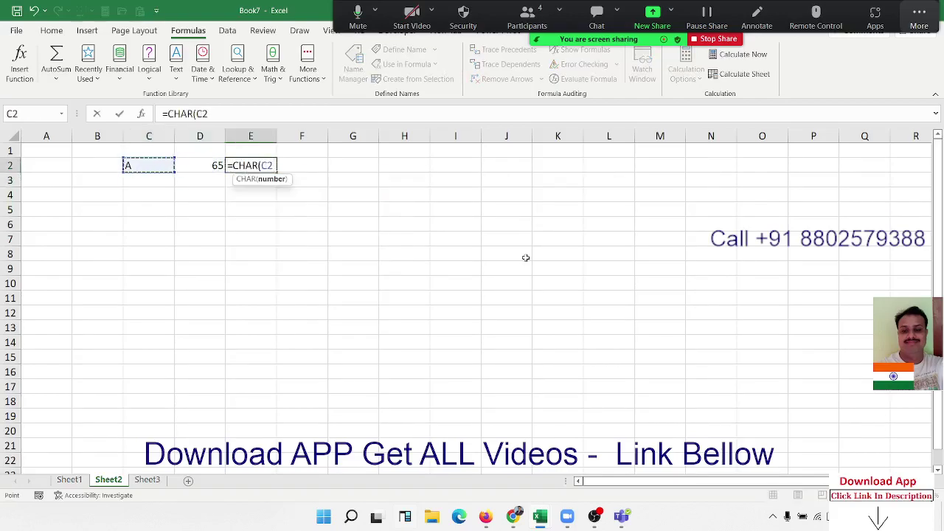
{"action": "key", "text": "Return"}
{"action": "key", "text": "Up"}
{"action": "type", "text": "="}
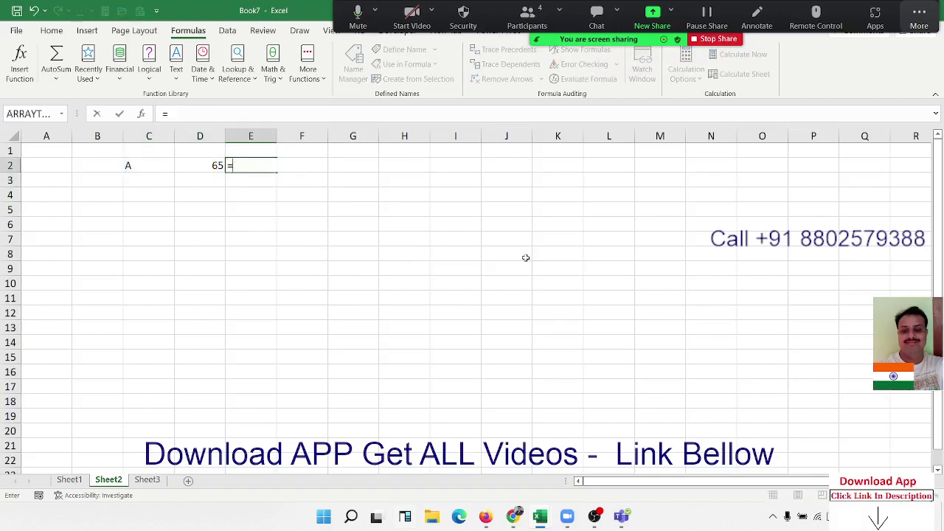
{"action": "type", "text": "ch"}
{"action": "key", "text": "Tab"}
{"action": "key", "text": "Left"}
{"action": "key", "text": "Return"}
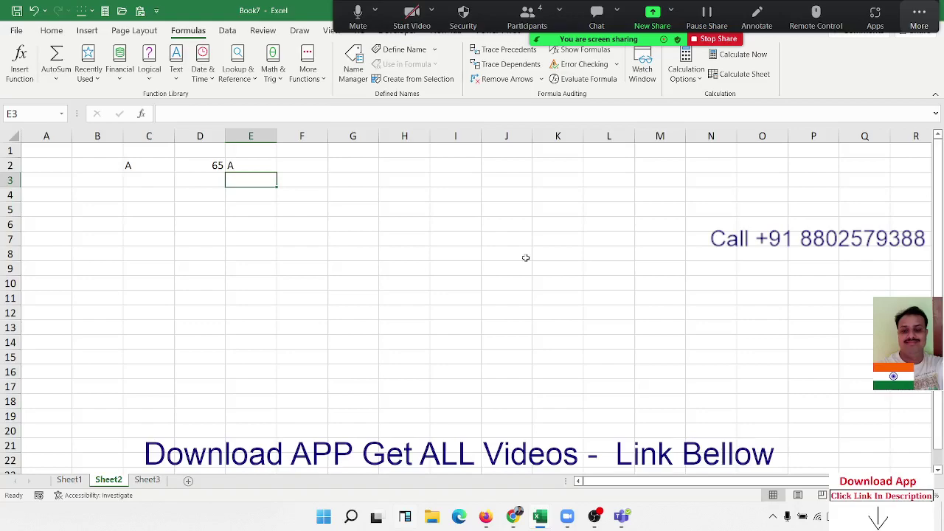
{"action": "key", "text": "Down"}
{"action": "key", "text": "Down"}
{"action": "key", "text": "Down"}
Enter a widely spaced sample full name in B5 and a space-padded first name in B6 and B7
{"action": "key", "text": "Left"}
{"action": "key", "text": "Left"}
{"action": "key", "text": "Left"}
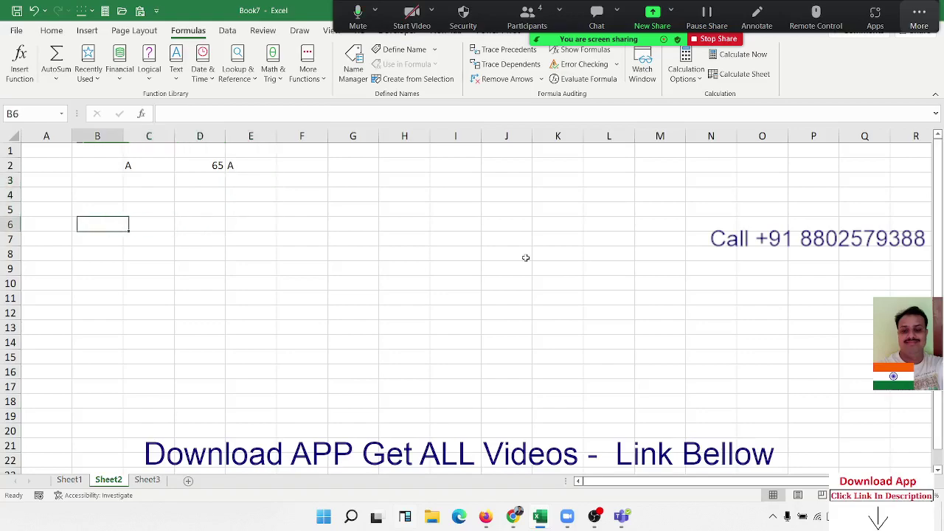
{"action": "key", "text": "Up"}
{"action": "type", "text": "Suje"}
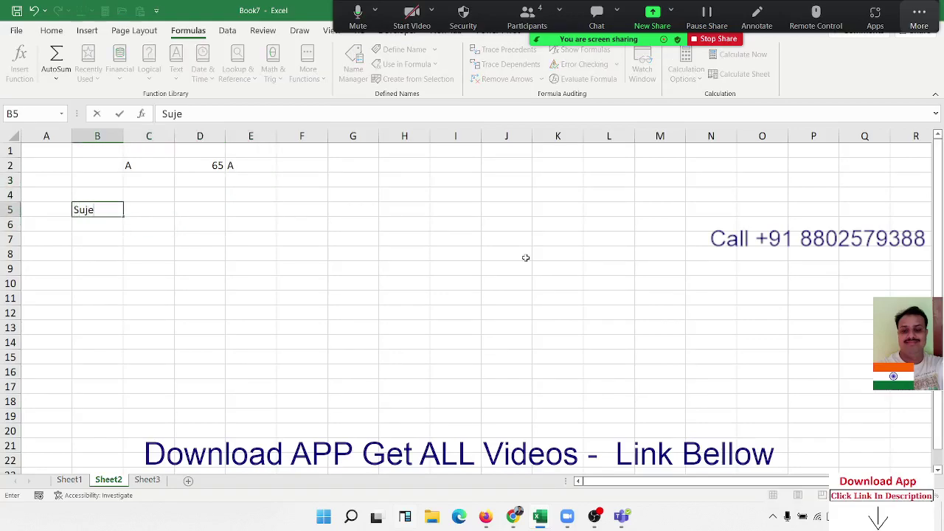
{"action": "type", "text": "et    "}
{"action": "type", "text": "Kumar"}
{"action": "key", "text": "Return"}
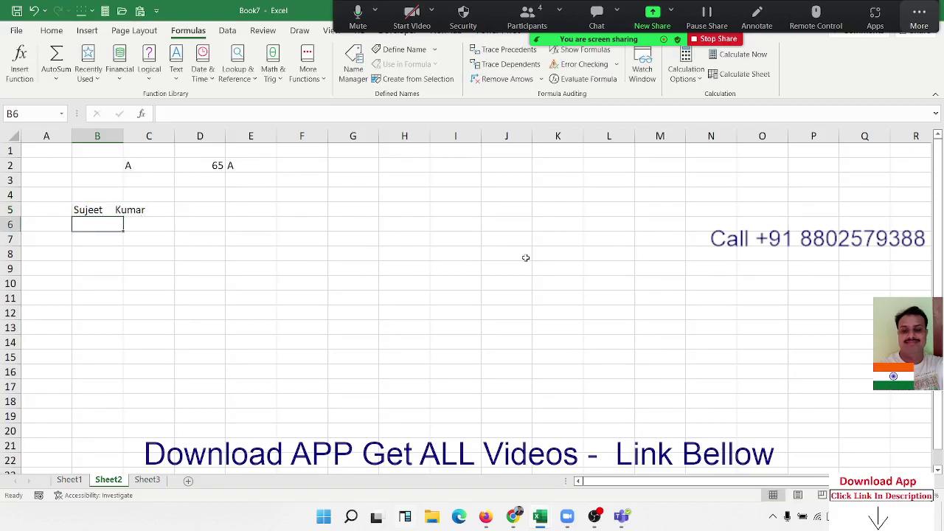
{"action": "type", "text": "Sujeet    Kumar"}
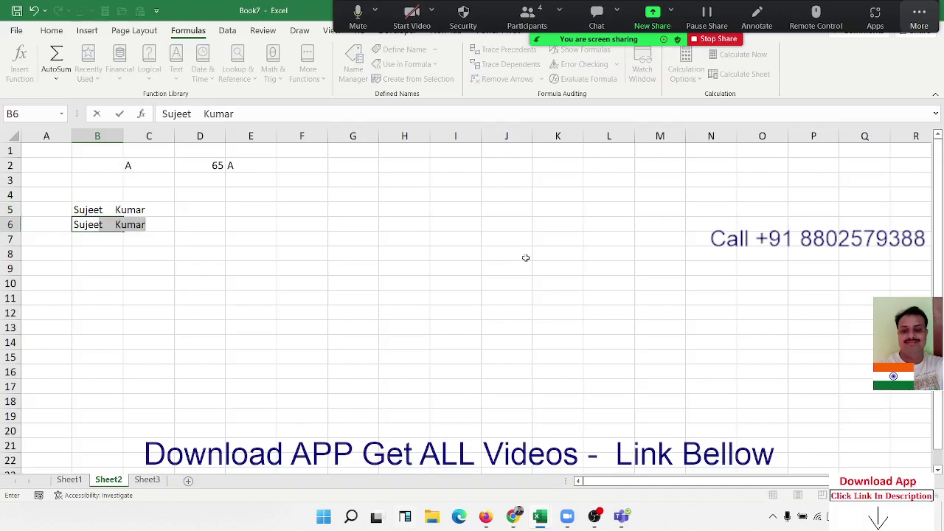
{"action": "type", "text": "t"}
{"action": "key", "text": "Delete"}
{"action": "key", "text": "Return"}
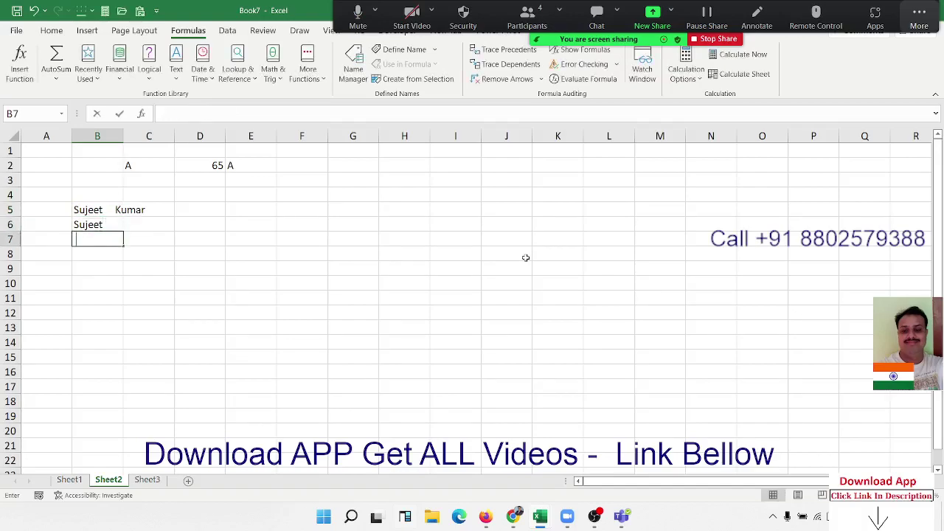
{"action": "type", "text": "Sujeet"}
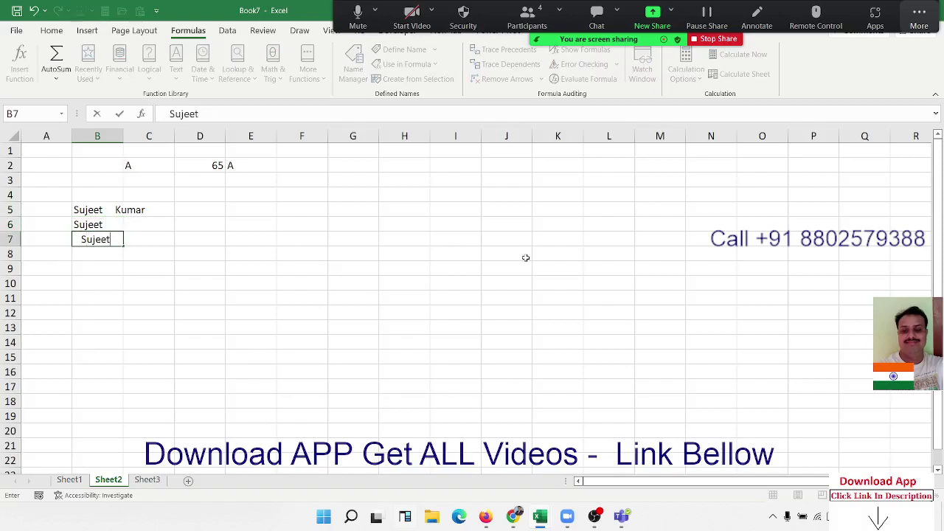
{"action": "key", "text": "Right"}
{"action": "key", "text": "Right"}
{"action": "key", "text": "Up"}
{"action": "key", "text": "Up"}
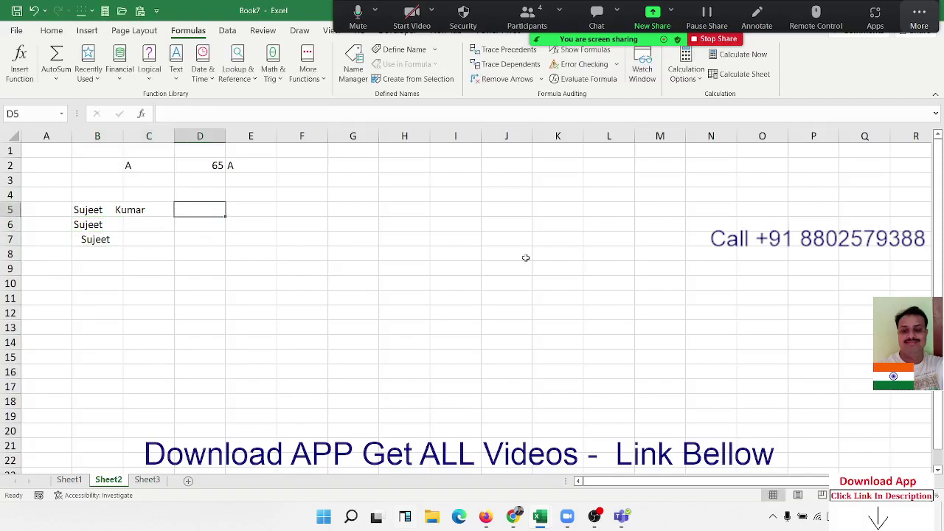
Enter =TRIM(B5) in D5, fill it down to D7, and check the indented name in B7
{"action": "type", "text": "="}
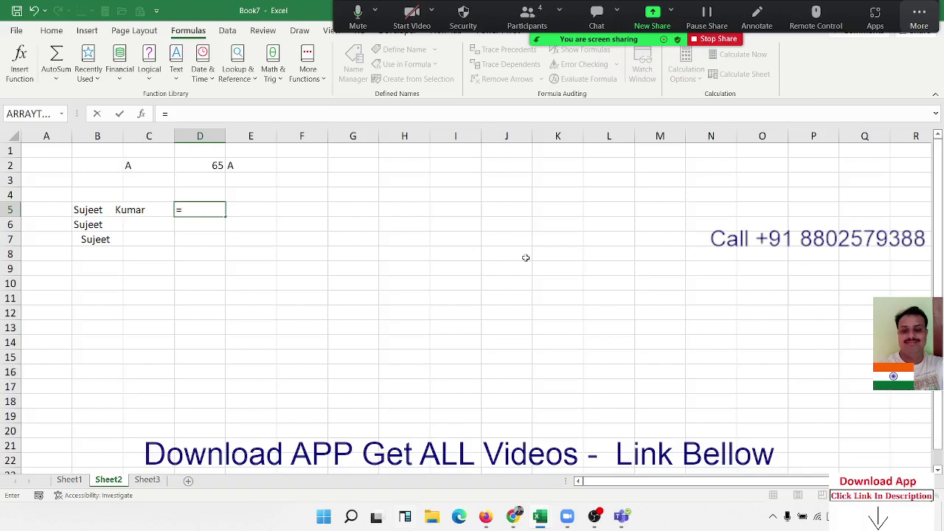
{"action": "type", "text": "tr"}
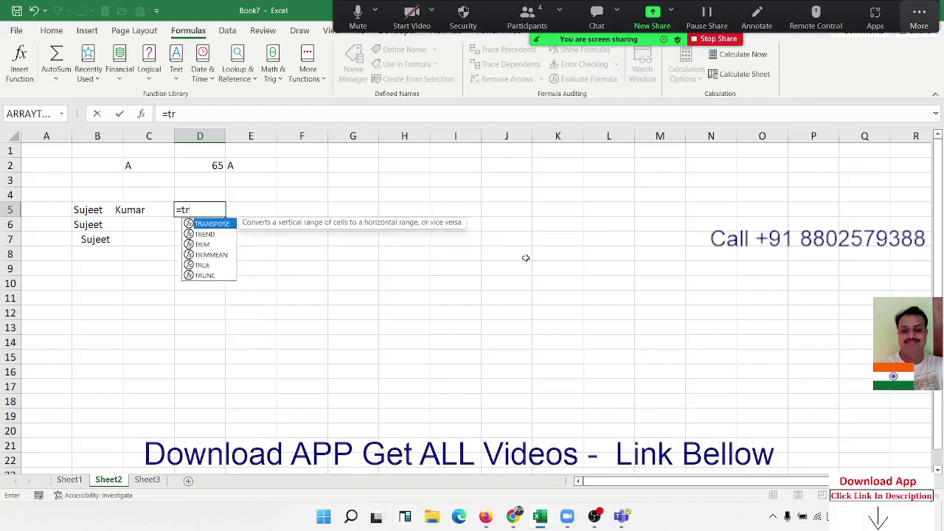
{"action": "key", "text": "Down"}
{"action": "key", "text": "Down"}
{"action": "key", "text": "Tab"}
{"action": "key", "text": "Left"}
{"action": "key", "text": "Left"}
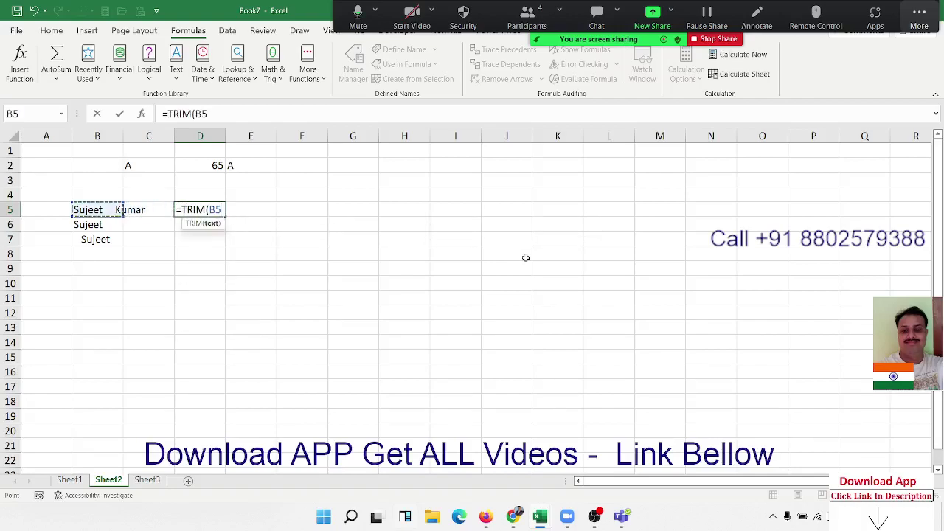
{"action": "key", "text": "ctrl+Return"}
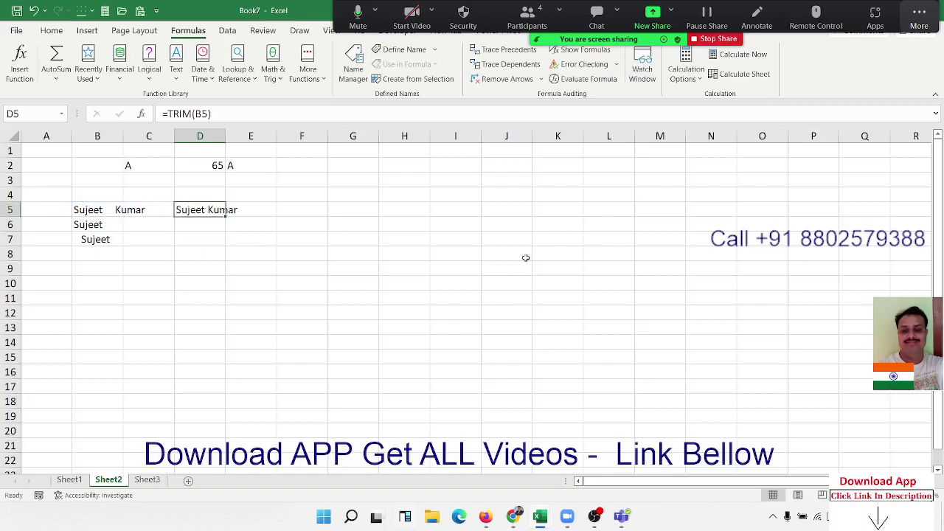
{"action": "key", "text": "shift+Down"}
{"action": "key", "text": "shift+Down"}
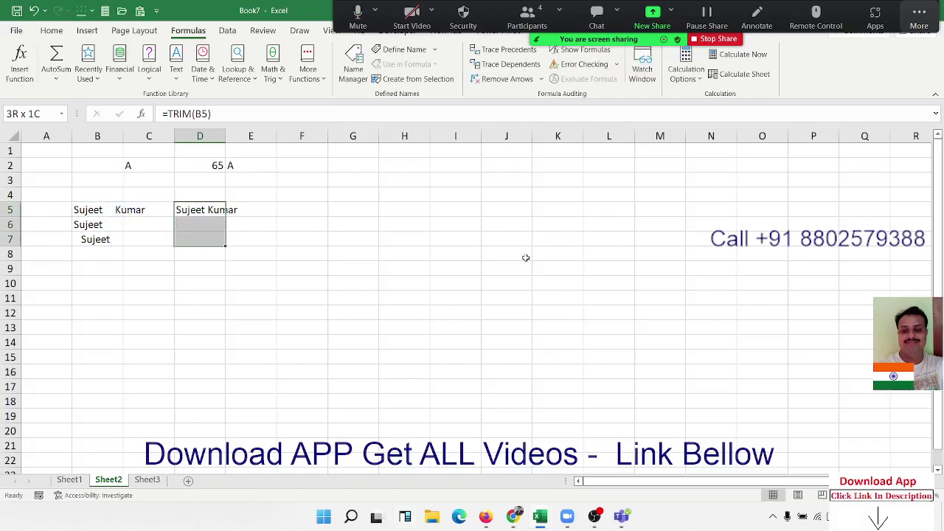
{"action": "key", "text": "ctrl+d"}
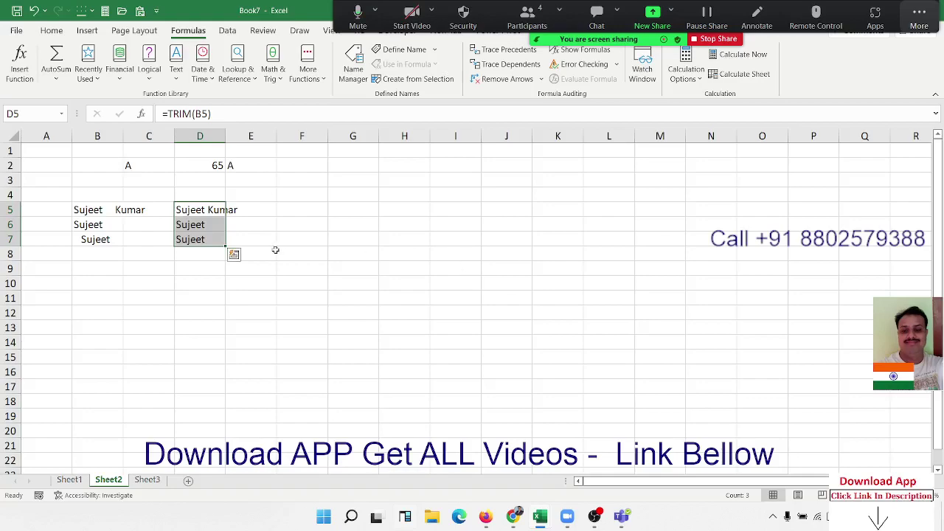
{"action": "left_click", "coordinate": [110, 239]}
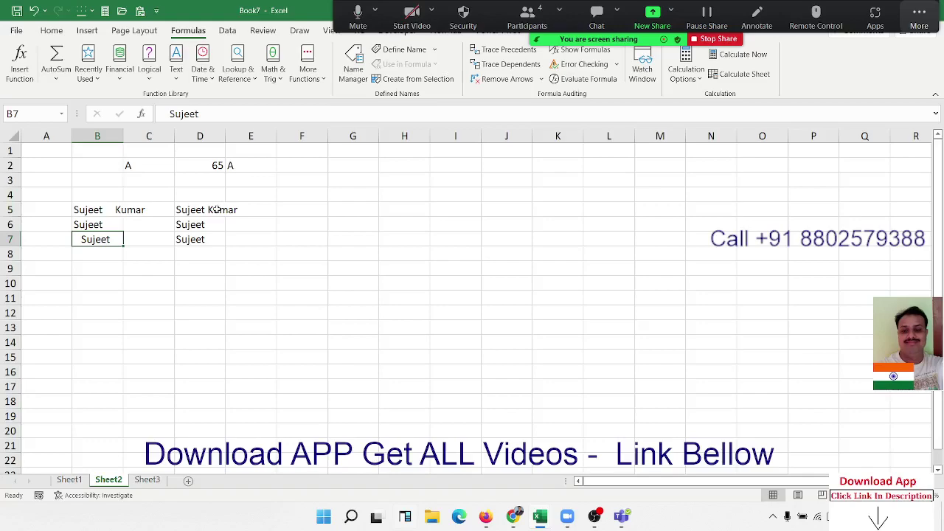
Enter a sample first and last name on two lines within cell B9
{"action": "left_click", "coordinate": [99, 267]}
{"action": "double_click", "coordinate": [98, 267]}
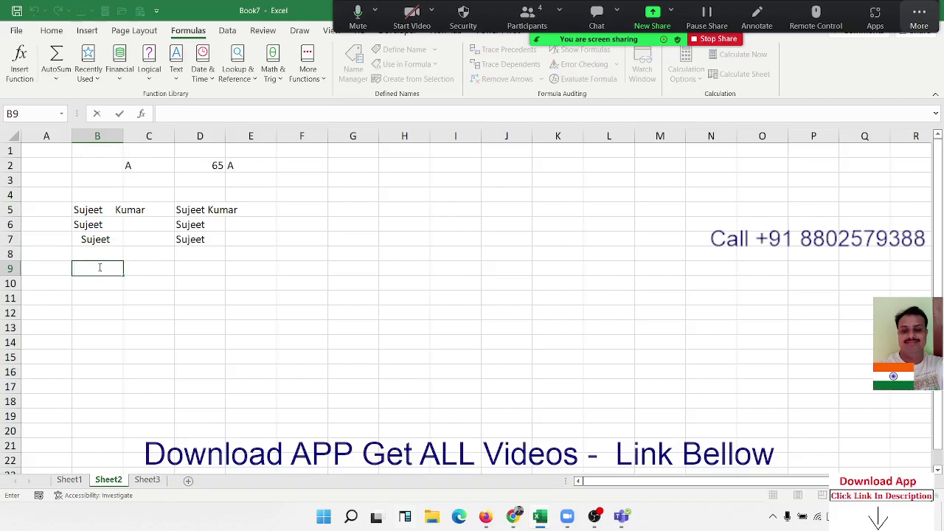
{"action": "type", "text": "Sujeet"}
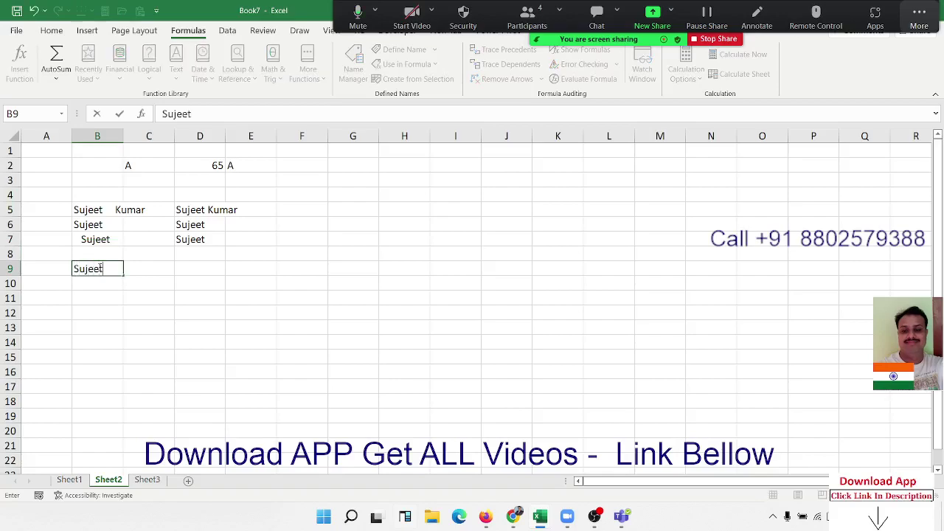
{"action": "key", "text": "alt+Return"}
{"action": "type", "text": "Ku"}
{"action": "type", "text": "mar"}
{"action": "key", "text": "Return"}
Enter =TRIM(B9) in C9, discarding an unfinished CLEAN formula first
{"action": "left_click", "coordinate": [98, 268]}
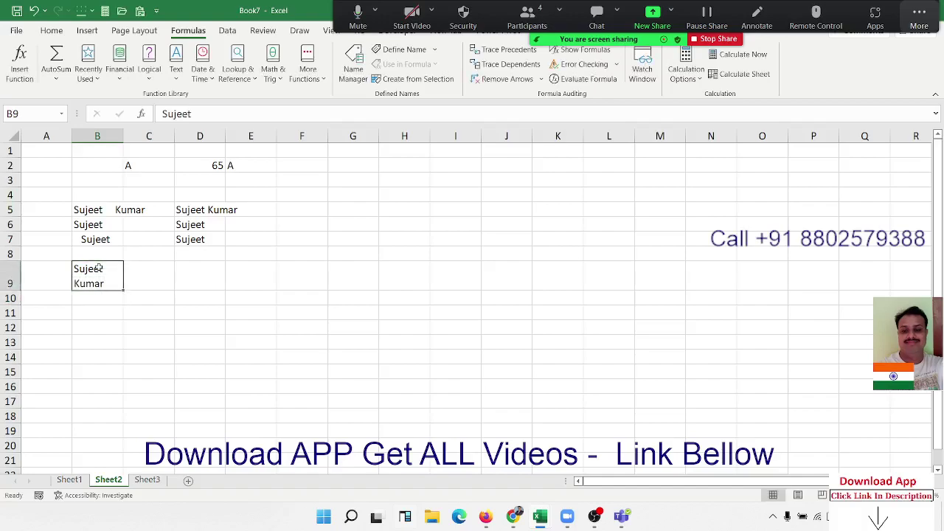
{"action": "key", "text": "Right"}
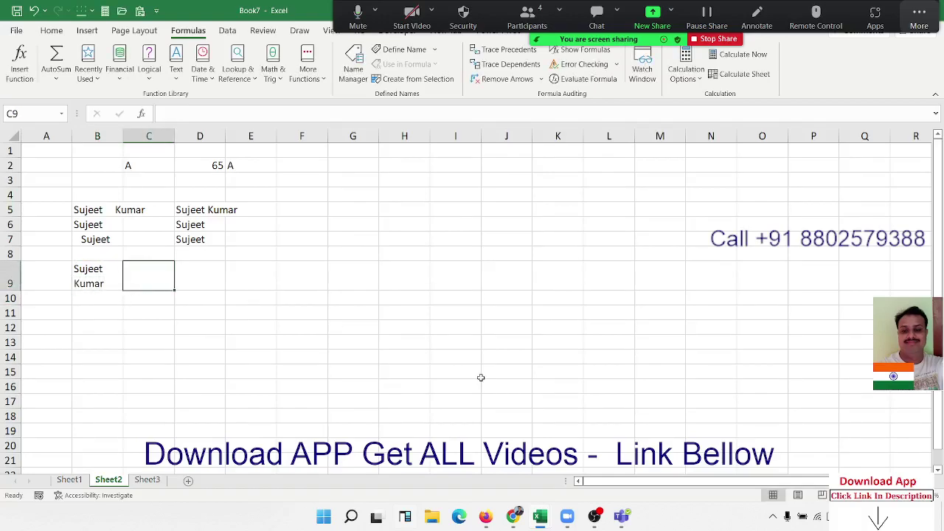
{"action": "type", "text": "="}
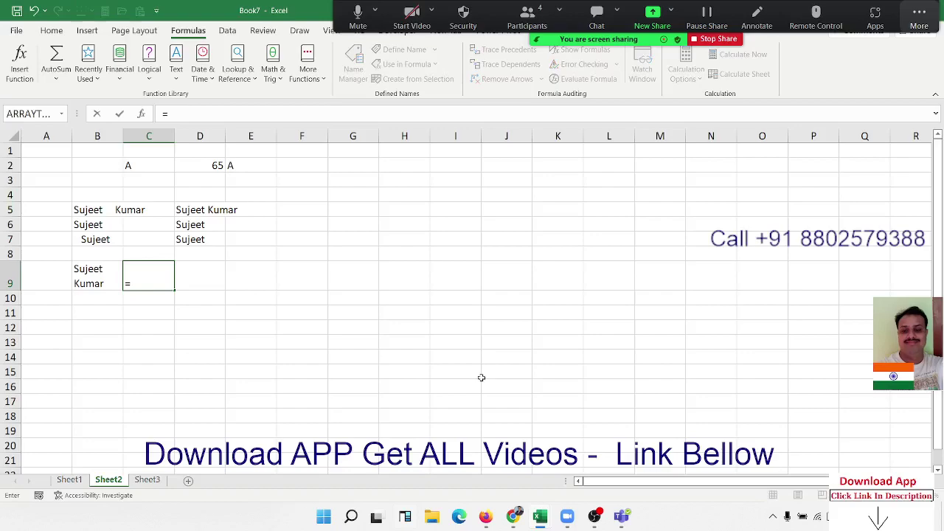
{"action": "type", "text": "cl"}
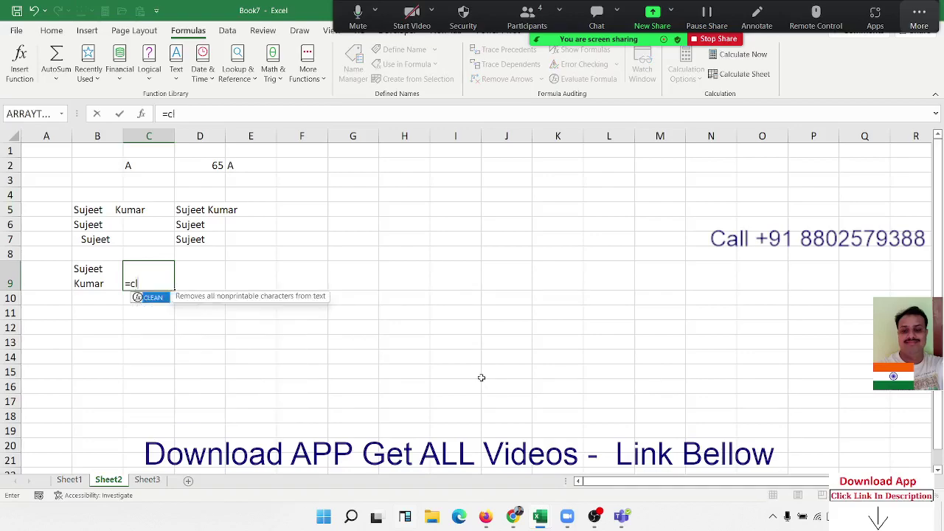
{"action": "key", "text": "Tab"}
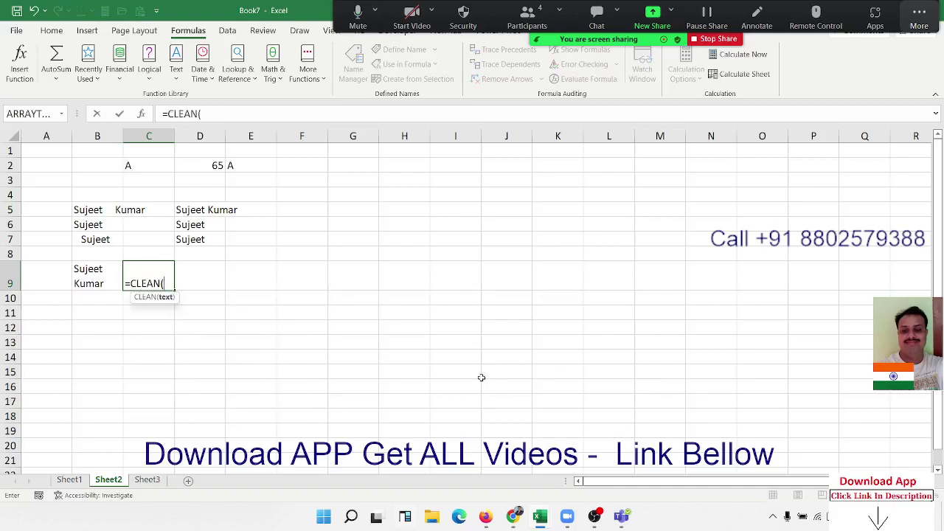
{"action": "key", "text": "Escape"}
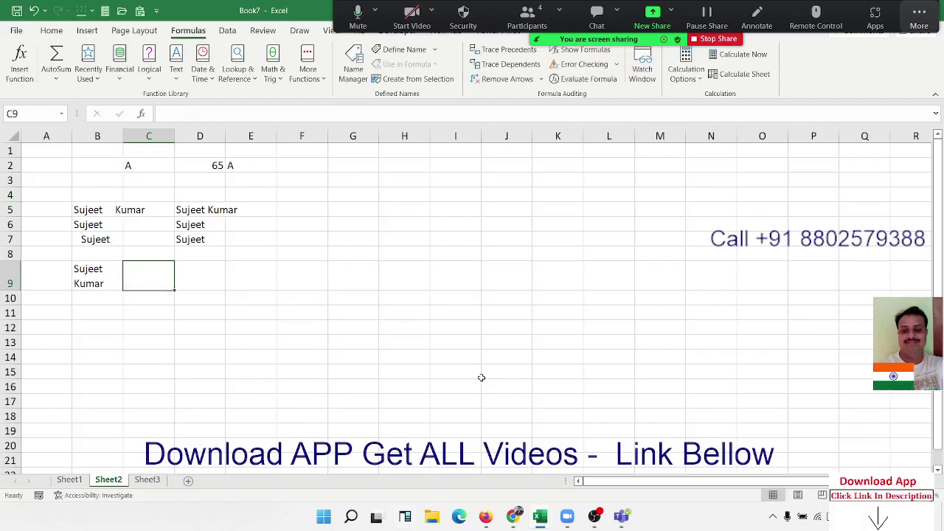
{"action": "type", "text": "=tri"}
{"action": "key", "text": "Tab"}
{"action": "key", "text": "Left"}
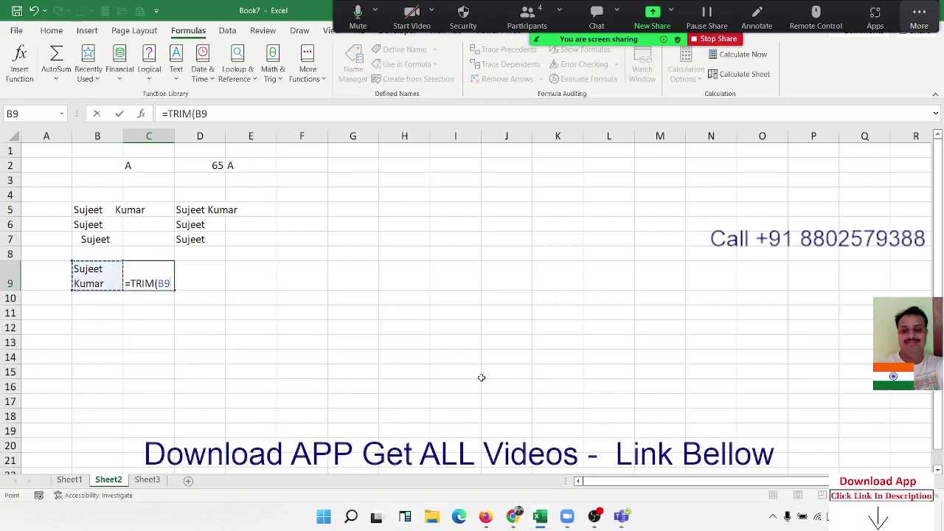
{"action": "key", "text": "Return"}
Enter =LEN(C9) in C10 to return 12, and widen column C
{"action": "type", "text": "="}
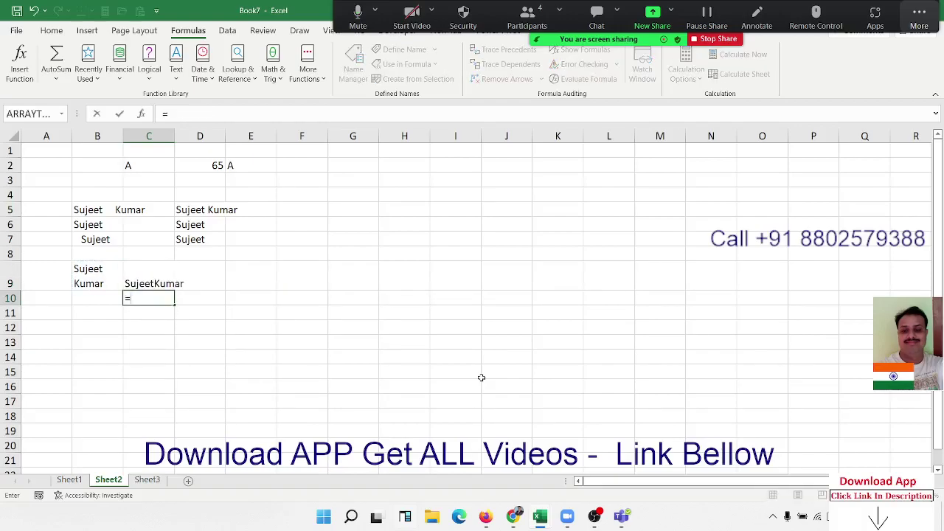
{"action": "type", "text": "le"}
{"action": "key", "text": "Down"}
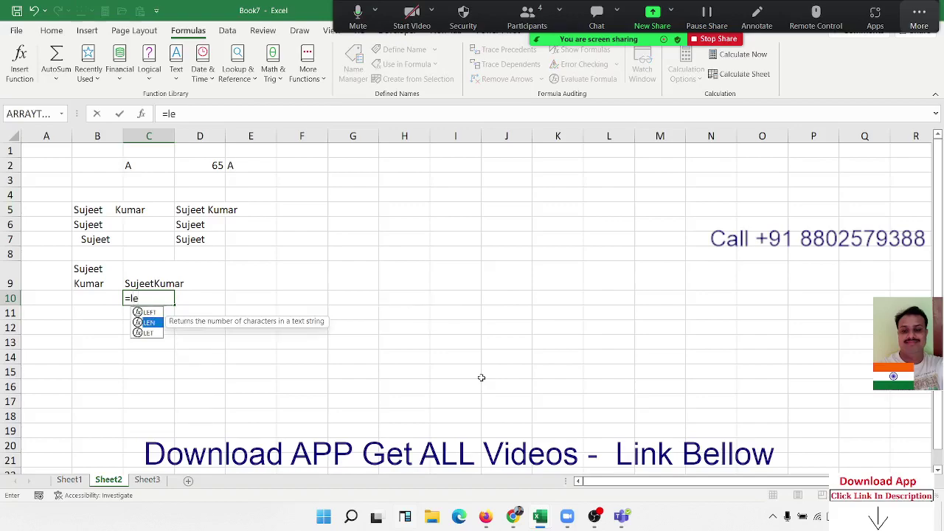
{"action": "key", "text": "Tab"}
{"action": "key", "text": "Up"}
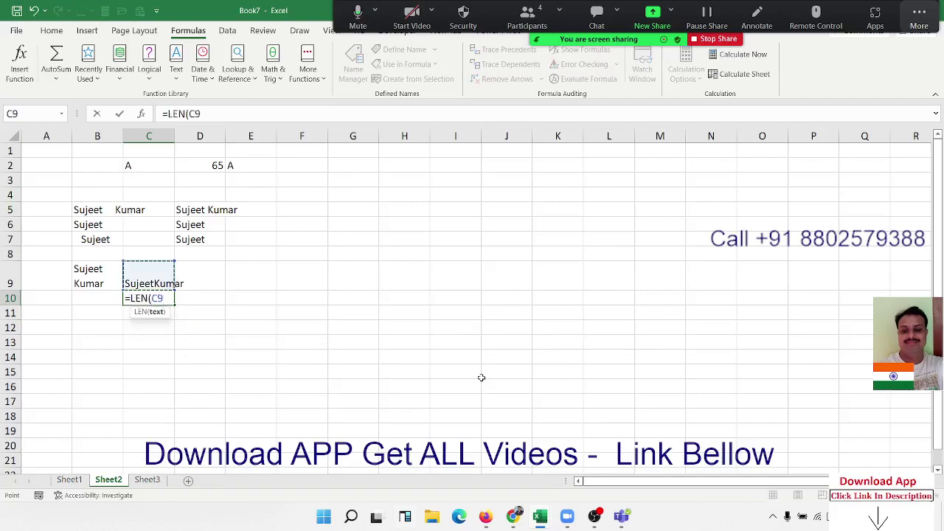
{"action": "type", "text": ")"}
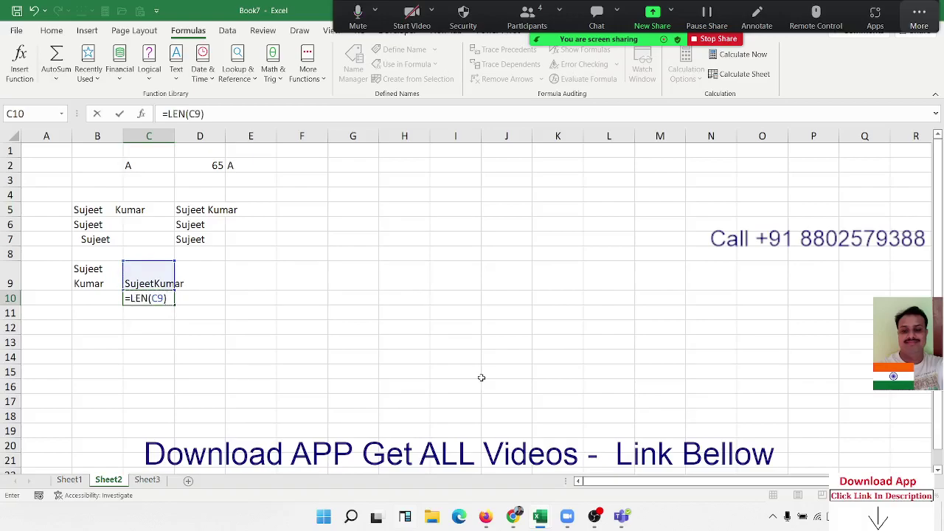
{"action": "key", "text": "Return"}
{"action": "key", "text": "Up"}
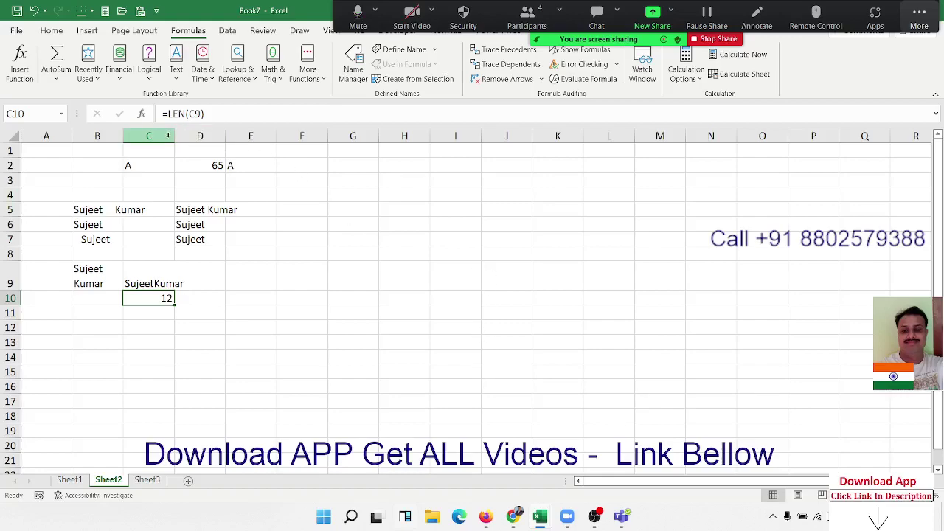
{"action": "left_click_drag", "start_coordinate": [174, 136], "coordinate": [192, 136]}
Enter =CLEAN(C9) in D9 to clean the trimmed name
{"action": "left_click", "coordinate": [230, 282]}
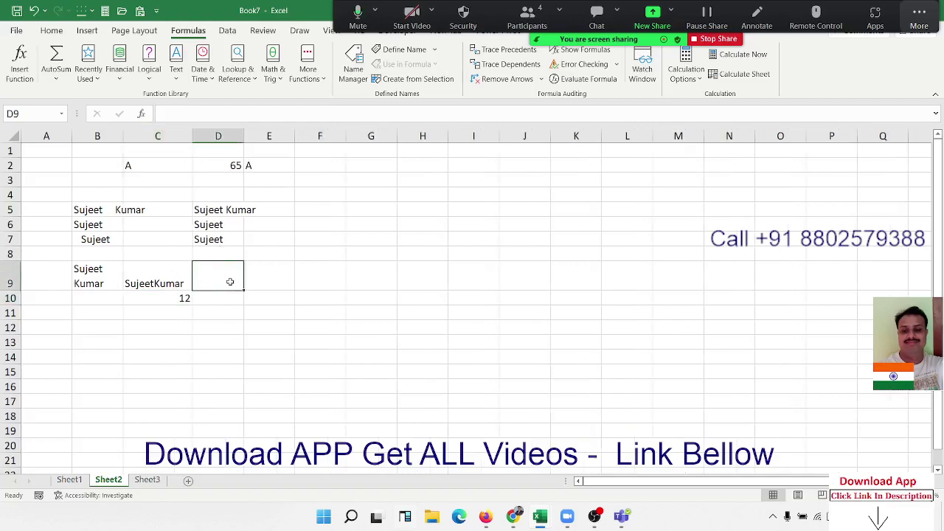
{"action": "type", "text": "="}
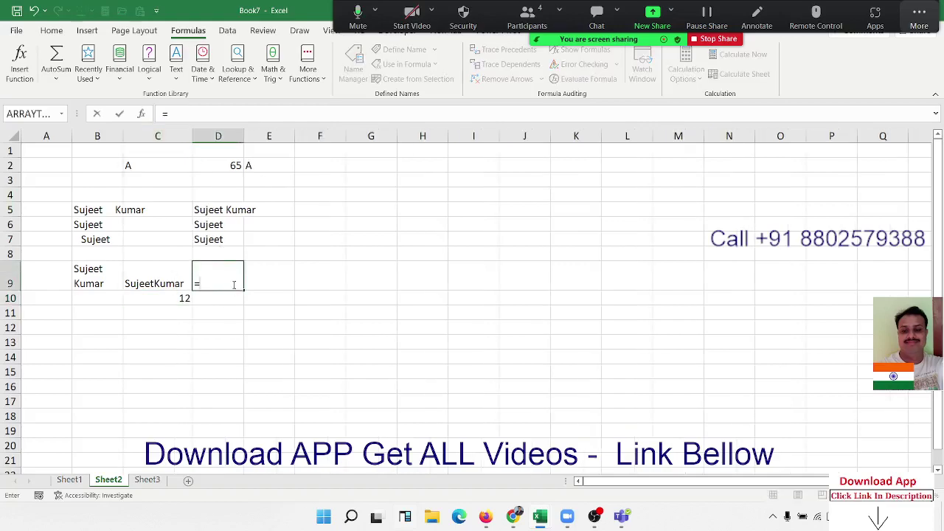
{"action": "type", "text": "cl"}
{"action": "key", "text": "Tab"}
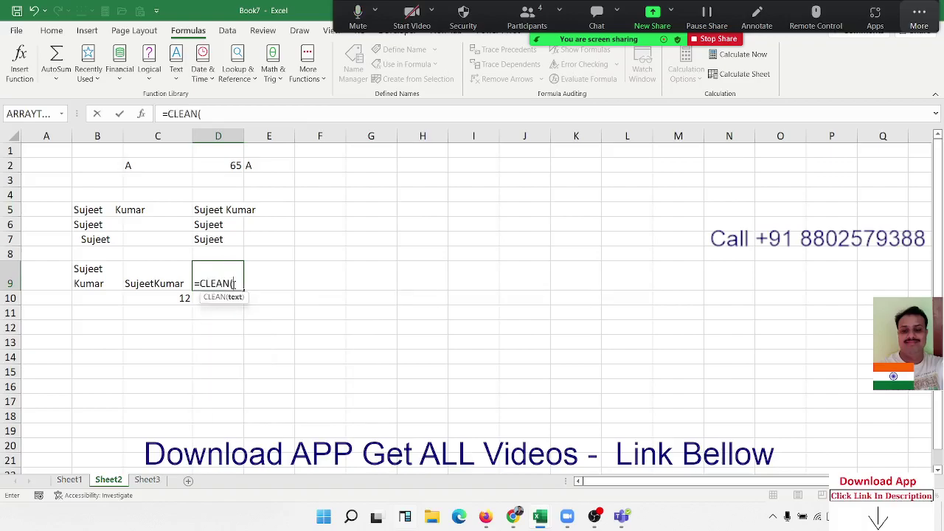
{"action": "key", "text": "Left"}
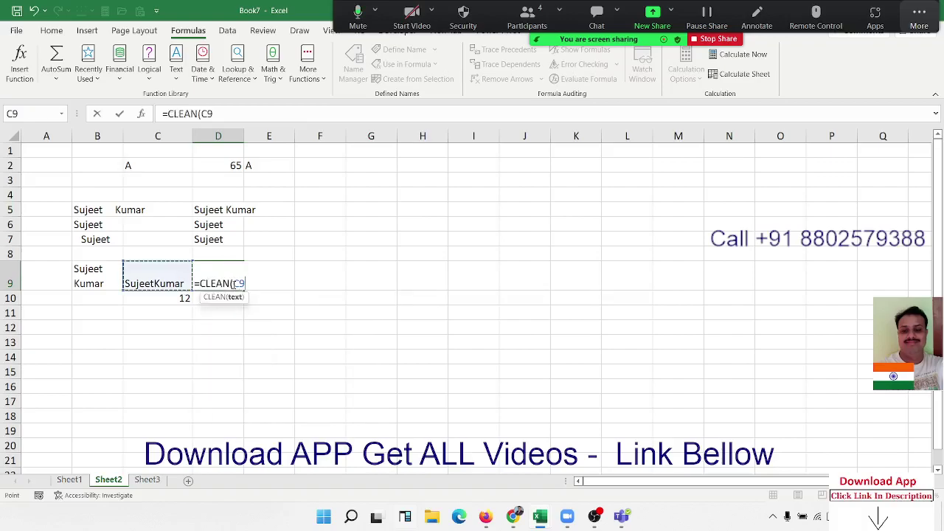
{"action": "key", "text": "Return"}
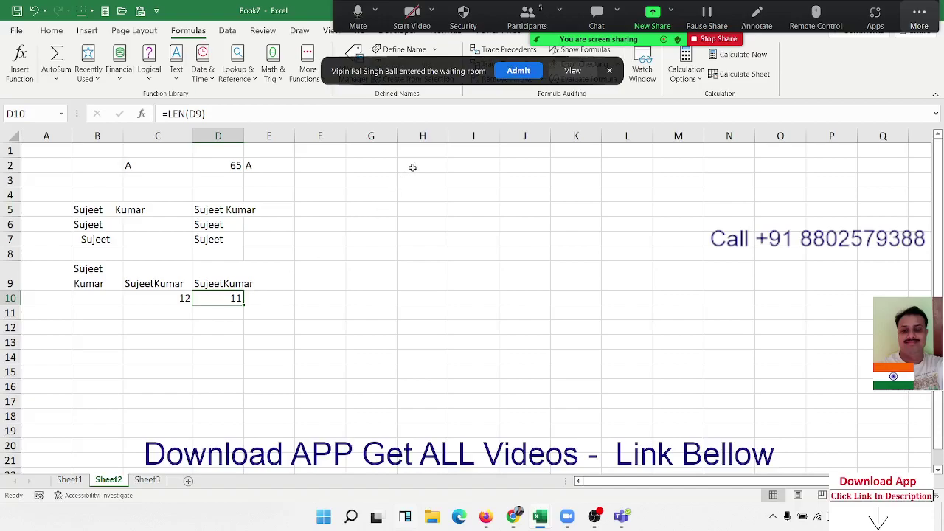
Enter a dot-separated sample phone number in G1 and widen column G to fit
{"action": "left_click", "coordinate": [424, 146]}
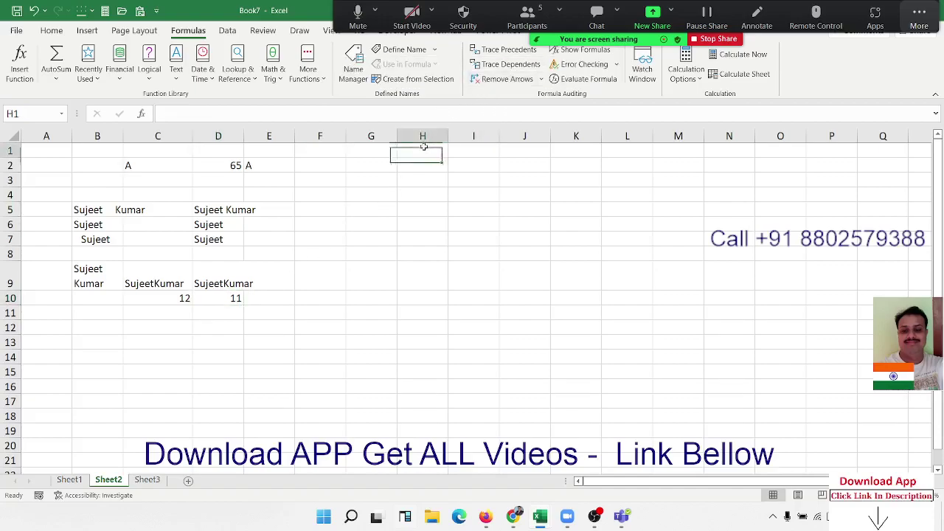
{"action": "left_click", "coordinate": [389, 148]}
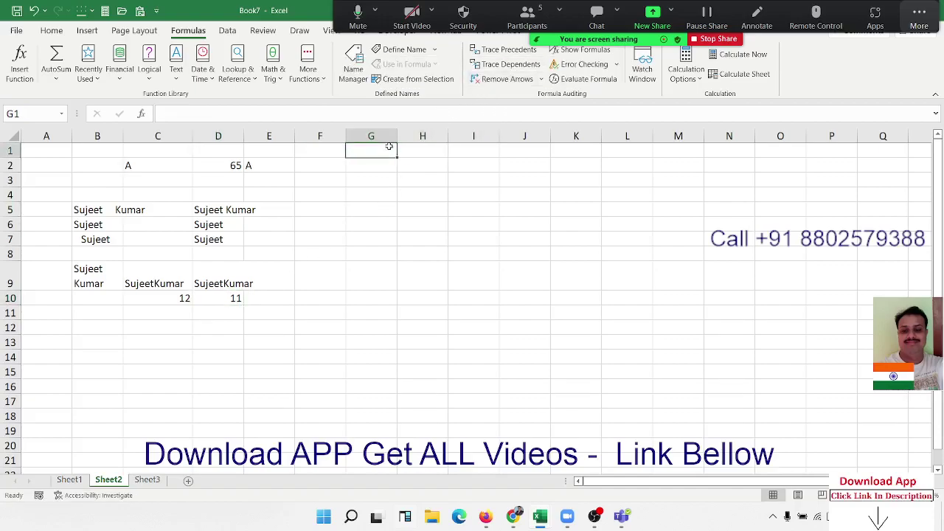
{"action": "type", "text": "Sujee"}
{"action": "key", "text": "BackSpace"}
{"action": "key", "text": "BackSpace"}
{"action": "key", "text": "BackSpace"}
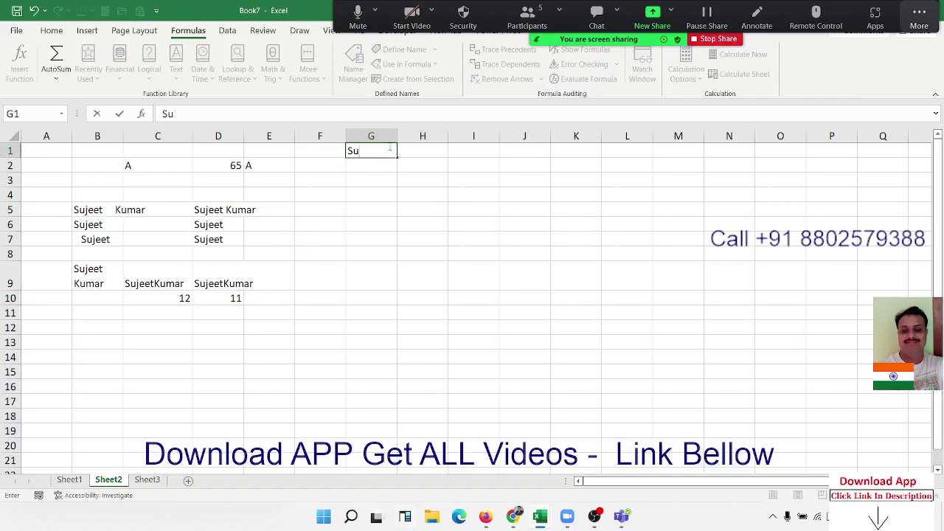
{"action": "key", "text": "BackSpace"}
{"action": "key", "text": "BackSpace"}
{"action": "type", "text": "789.3"}
{"action": "type", "text": "69.852"}
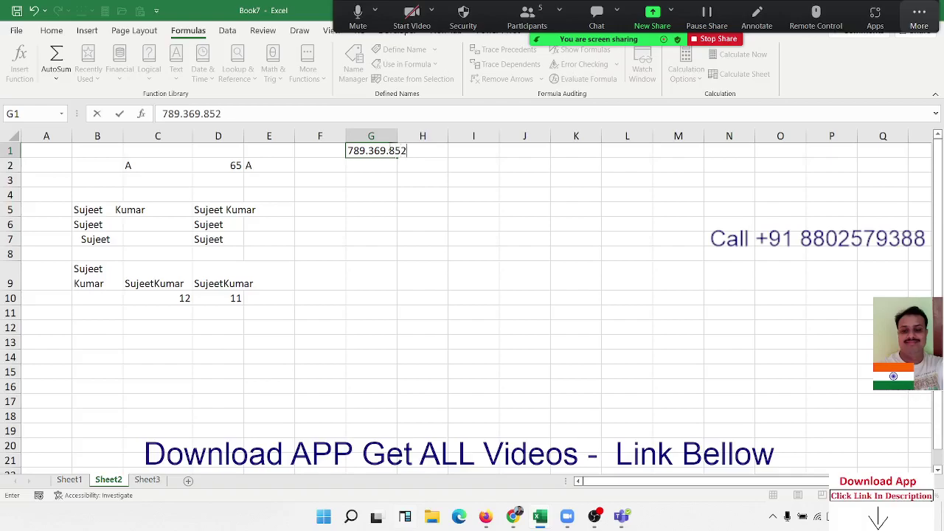
{"action": "type", "text": "1"}
{"action": "key", "text": "Return"}
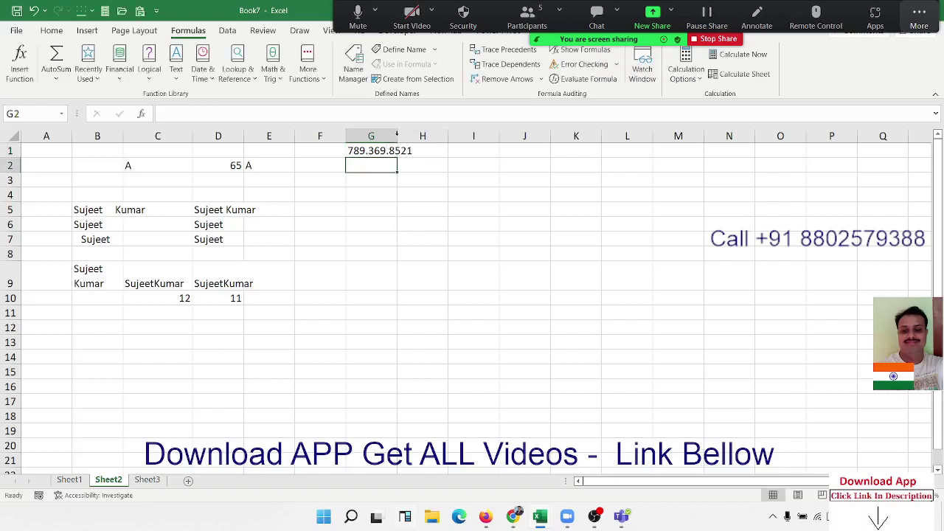
{"action": "left_click_drag", "start_coordinate": [396, 136], "coordinate": [415, 136]}
Enter =SUBSTITUTE(G1,".","-") in H1 to replace the dots with hyphens
{"action": "left_click", "coordinate": [454, 148]}
{"action": "type", "text": "="}
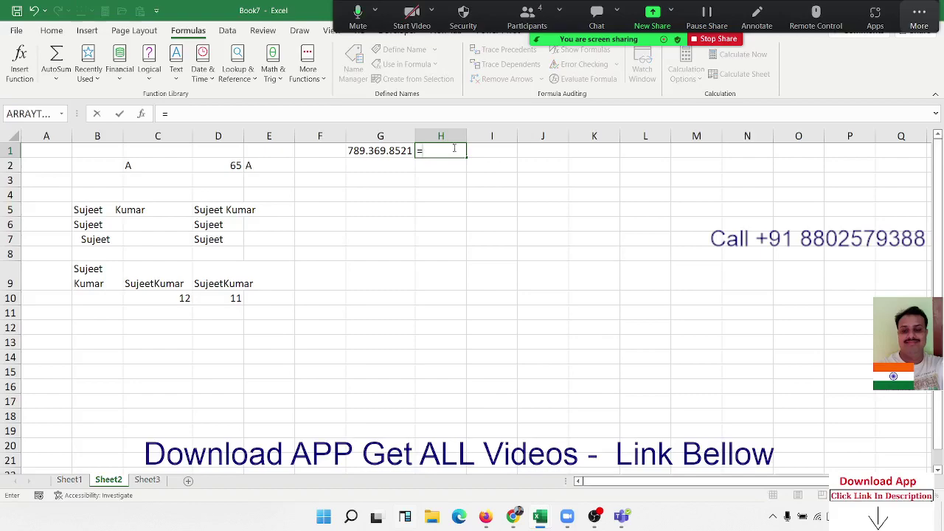
{"action": "type", "text": "sub"}
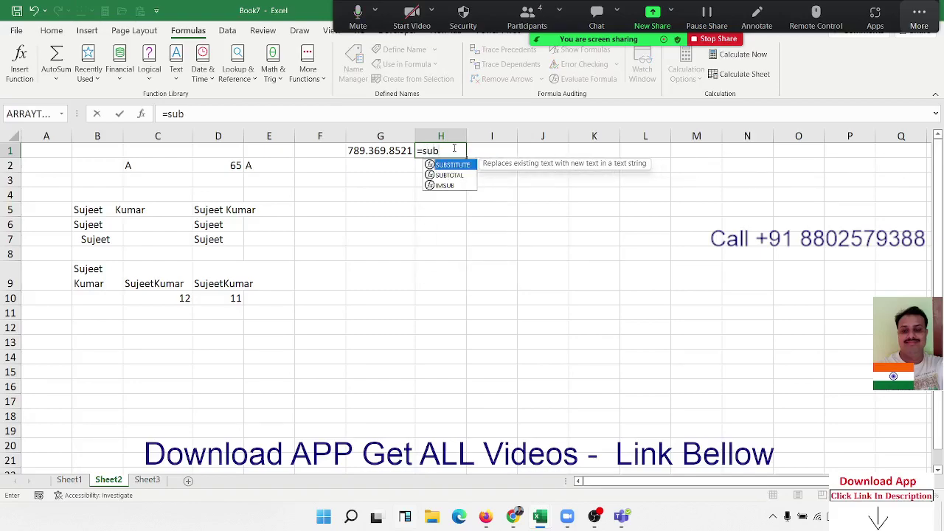
{"action": "key", "text": "Tab"}
{"action": "key", "text": "Left"}
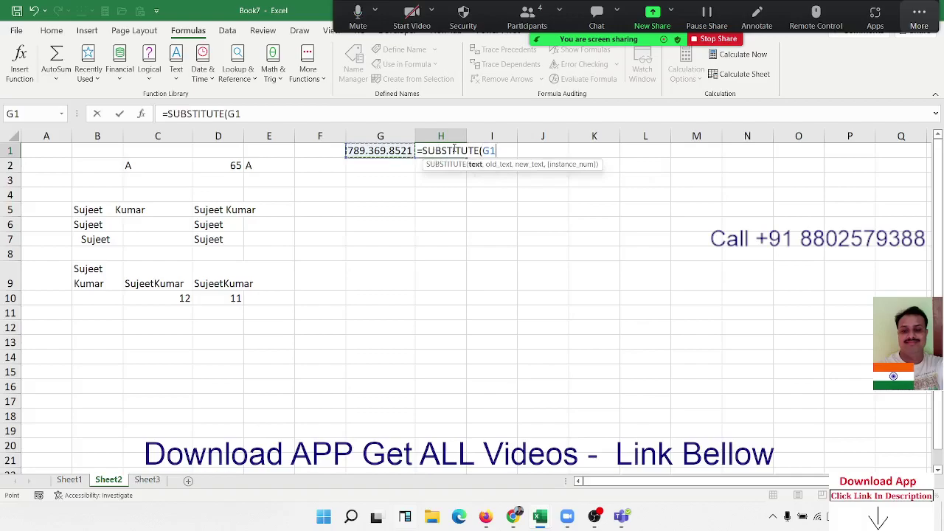
{"action": "type", "text": ","}
{"action": "type", "text": "\".\""}
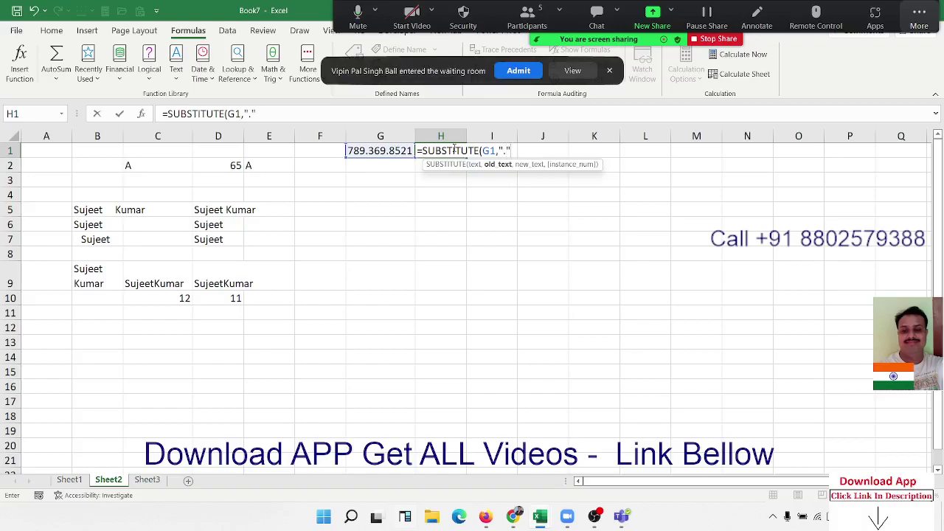
{"action": "left_click", "coordinate": [518, 72]}
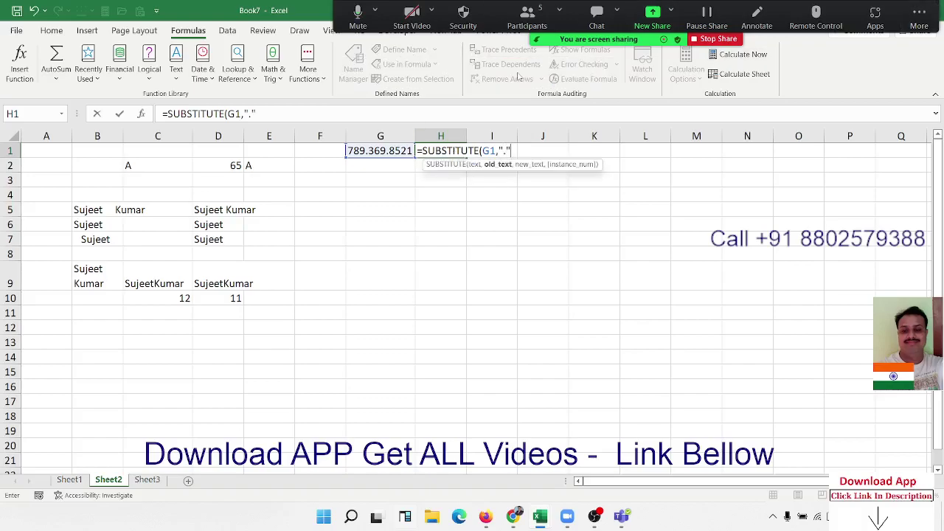
{"action": "type", "text": ","}
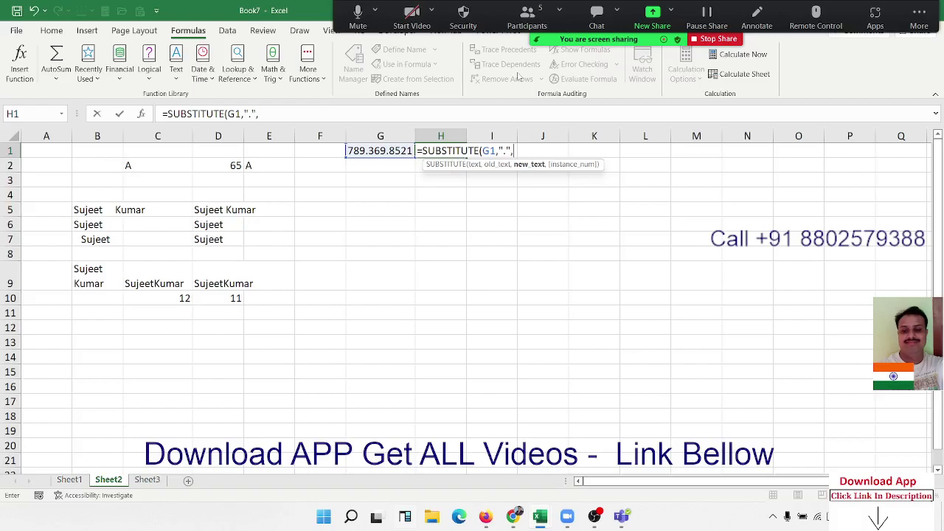
{"action": "type", "text": "\"-"}
{"action": "type", "text": "\""}
{"action": "key", "text": "Return"}
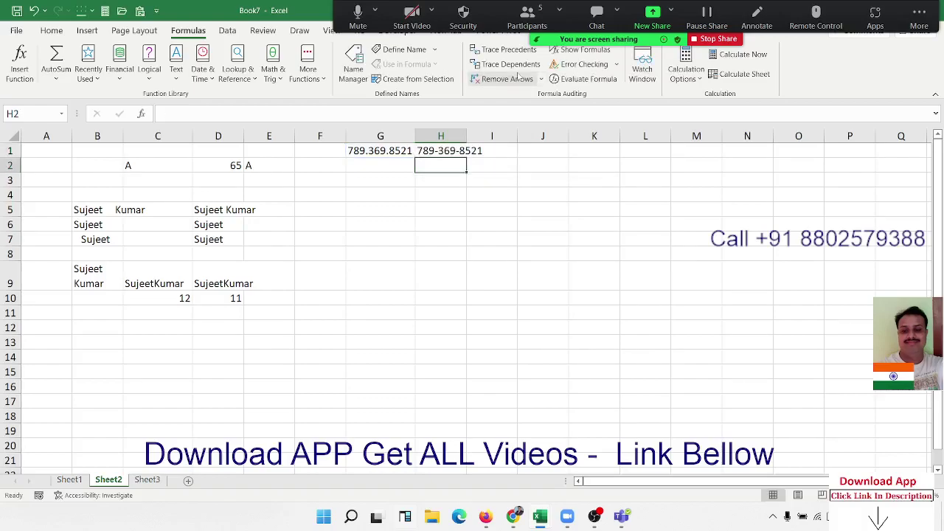
Review the SUBSTITUTE formula behind H1's hyphenated result
{"action": "key", "text": "Up"}
{"action": "key", "text": "Down"}
{"action": "key", "text": "Up"}
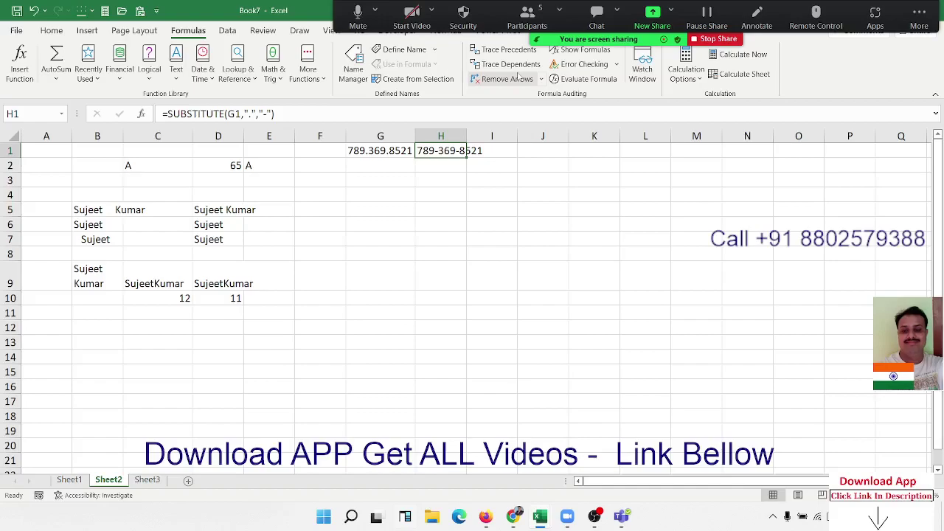
{"action": "key", "text": "Down"}
{"action": "key", "text": "Up"}
{"action": "key", "text": "Down"}
In G2 enter =SUBSTITUTE(G1,".","-",1) to replace only the first dot with a hyphen
{"action": "key", "text": "Left"}
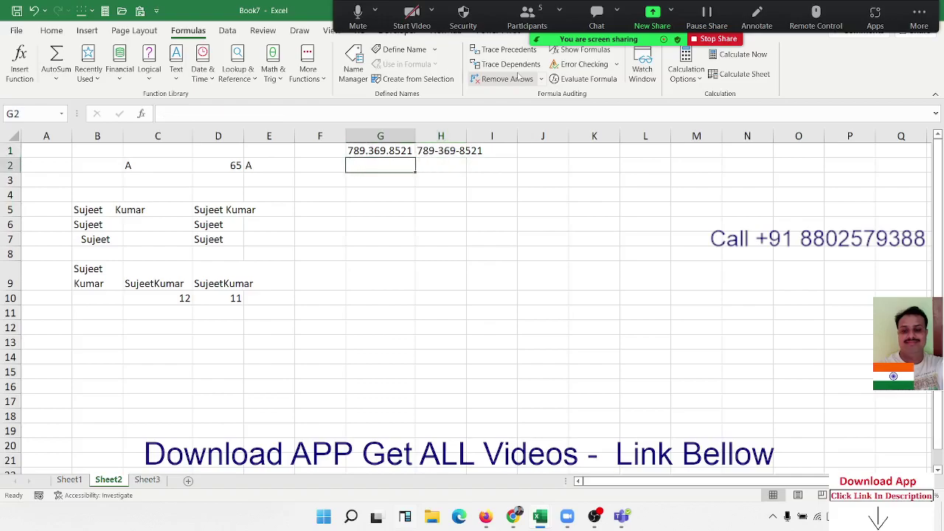
{"action": "type", "text": "=sub"}
{"action": "key", "text": "Tab"}
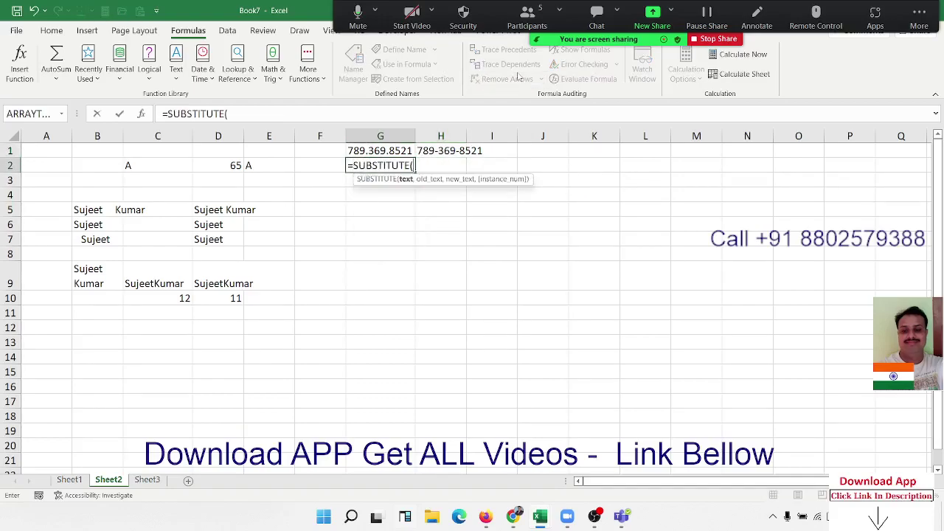
{"action": "key", "text": "Up"}
{"action": "type", "text": ",\""}
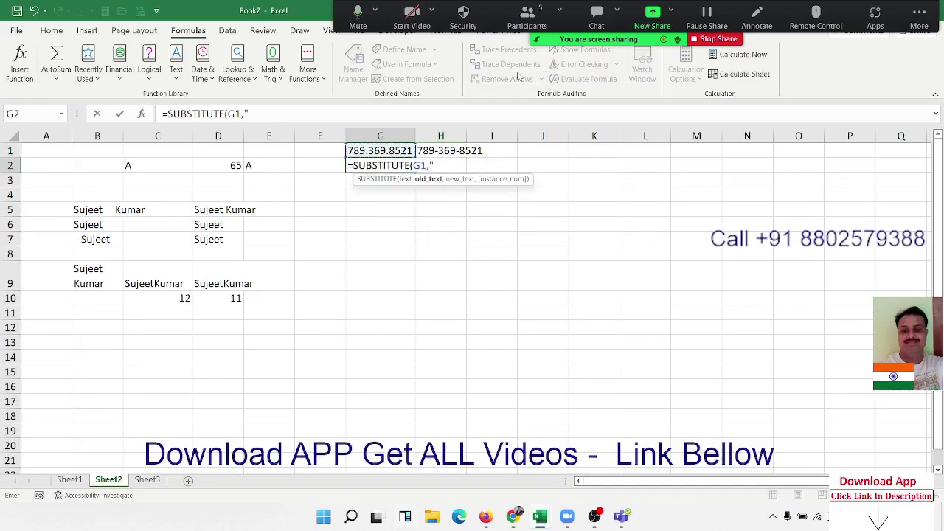
{"action": "type", "text": ".\","}
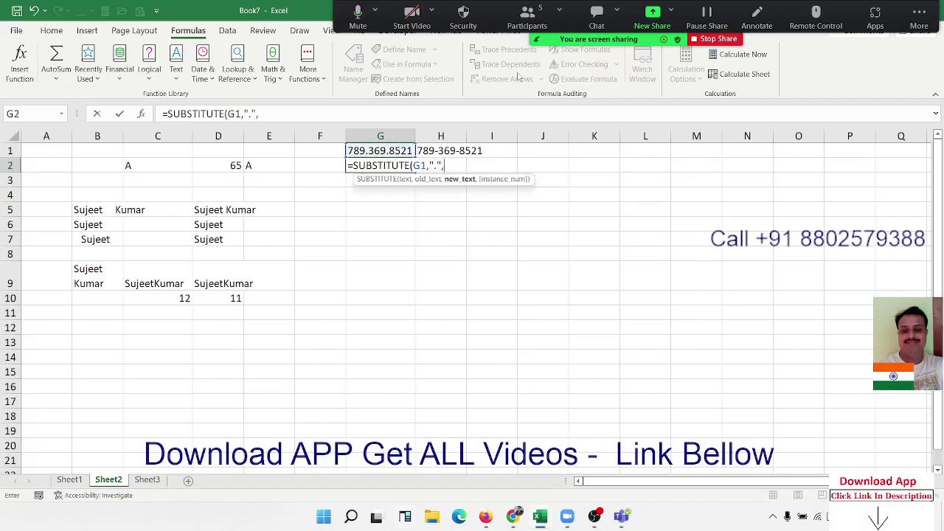
{"action": "type", "text": "\"-\""}
{"action": "type", "text": ","}
{"action": "type", "text": "1"}
{"action": "key", "text": "ctrl+Return"}
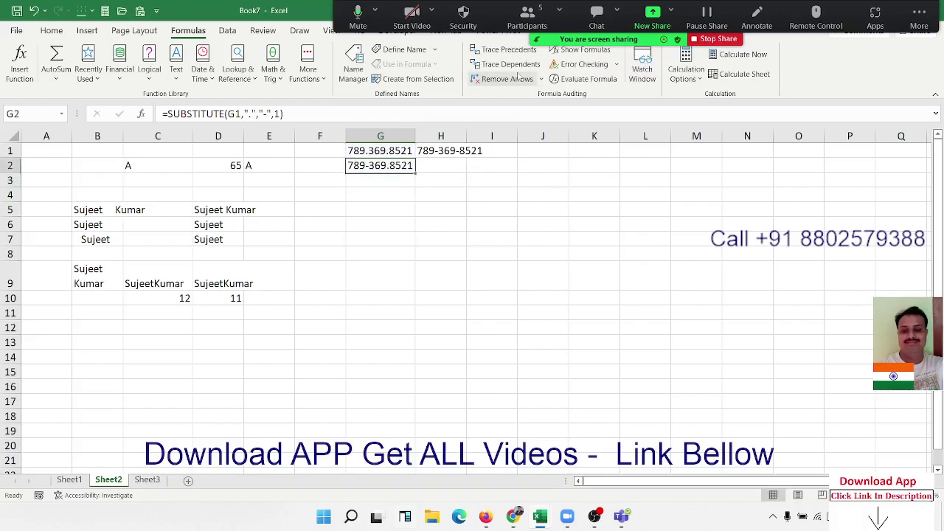
Change the instance number to 2, then remove it so every dot becomes a hyphen
{"action": "left_click", "coordinate": [279, 114]}
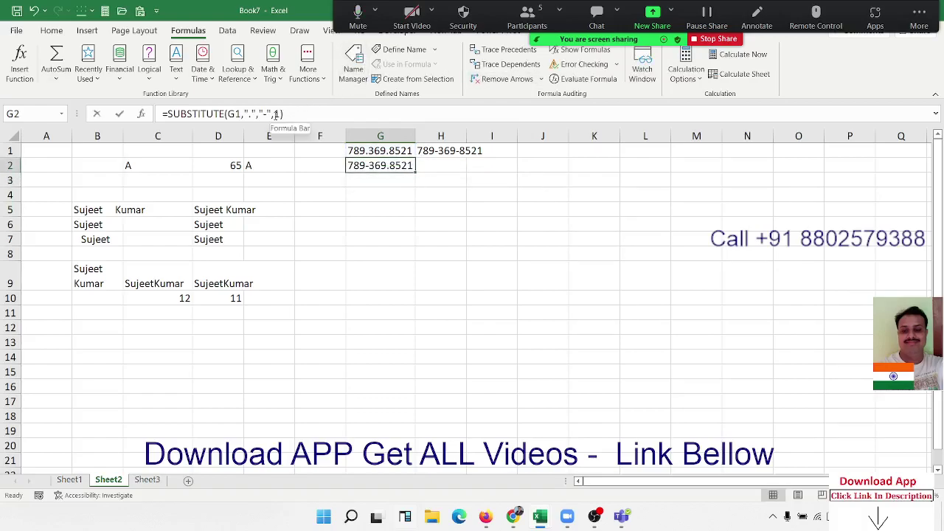
{"action": "key", "text": "BackSpace"}
{"action": "type", "text": "2"}
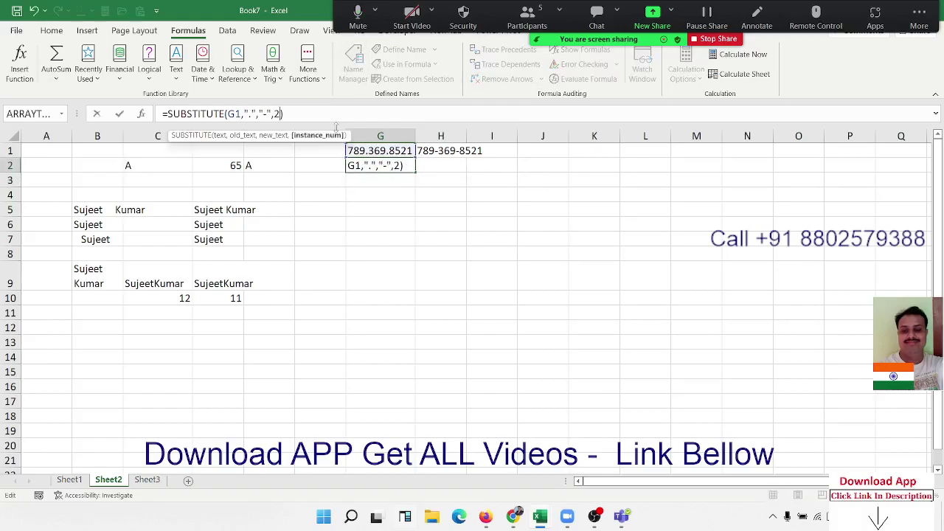
{"action": "key", "text": "Return"}
{"action": "key", "text": "Up"}
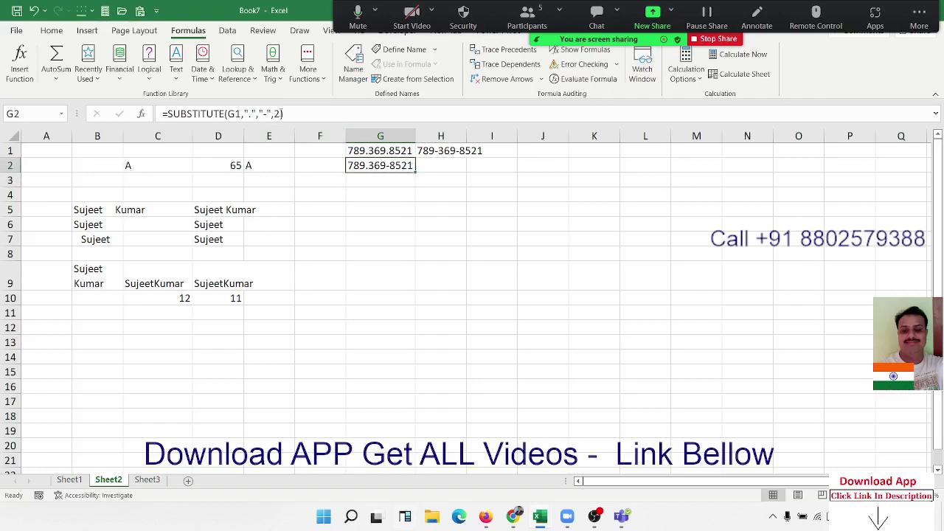
{"action": "left_click", "coordinate": [280, 113]}
{"action": "key", "text": "BackSpace"}
{"action": "key", "text": "BackSpace"}
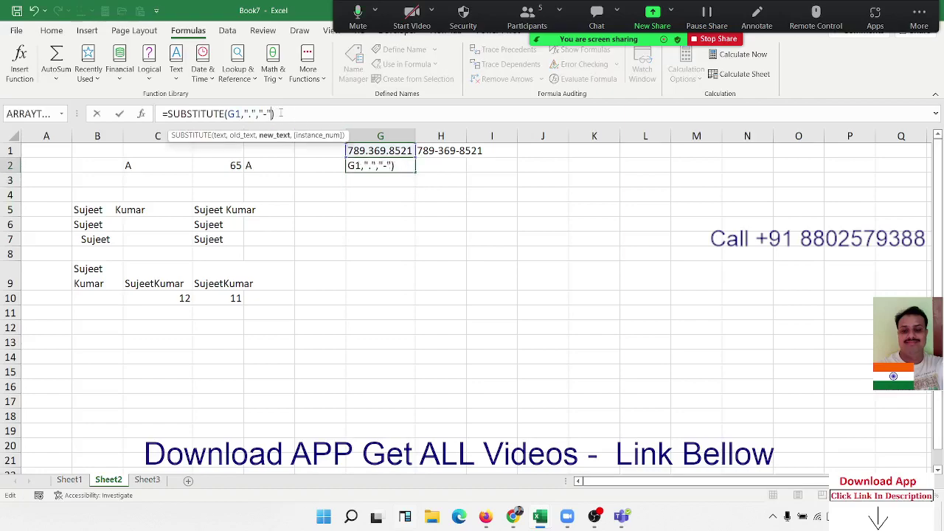
{"action": "key", "text": "Return"}
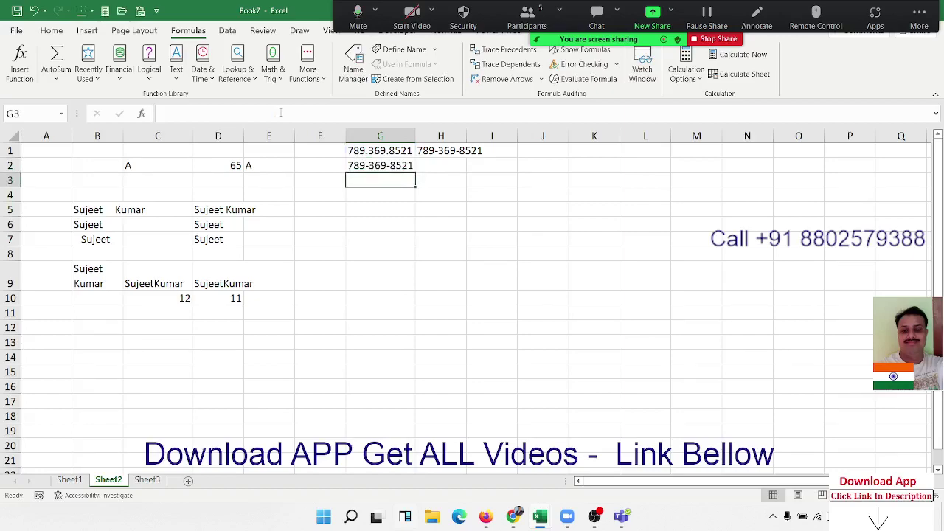
Enter =REPLACE(G2,4,1,"/") in G3 to swap the first hyphen for a slash
{"action": "type", "text": "["}
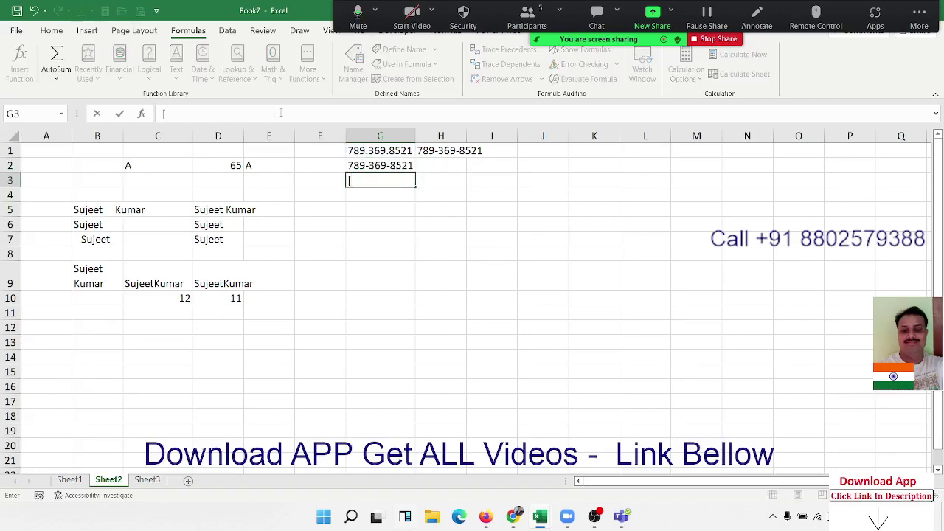
{"action": "key", "text": "Escape"}
{"action": "type", "text": "=re["}
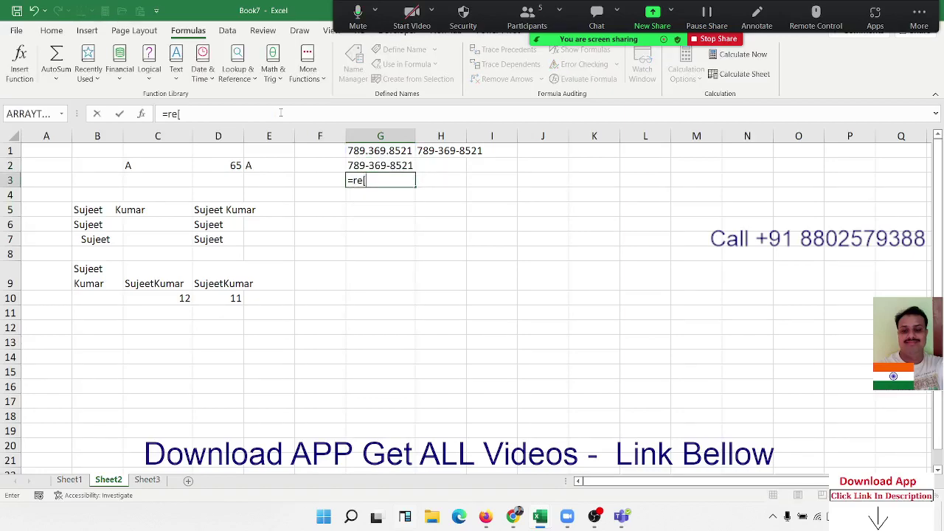
{"action": "key", "text": "BackSpace"}
{"action": "key", "text": "Down"}
{"action": "key", "text": "Down"}
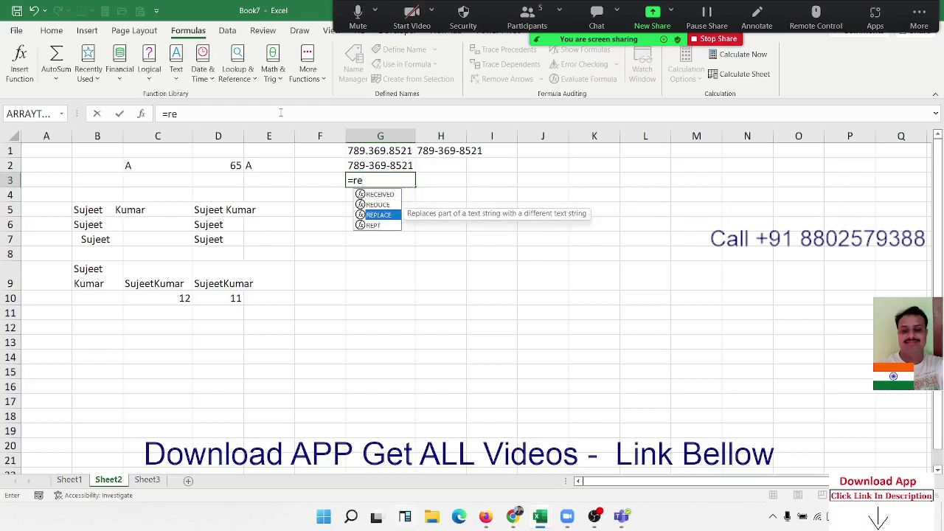
{"action": "key", "text": "Tab"}
{"action": "key", "text": "Up"}
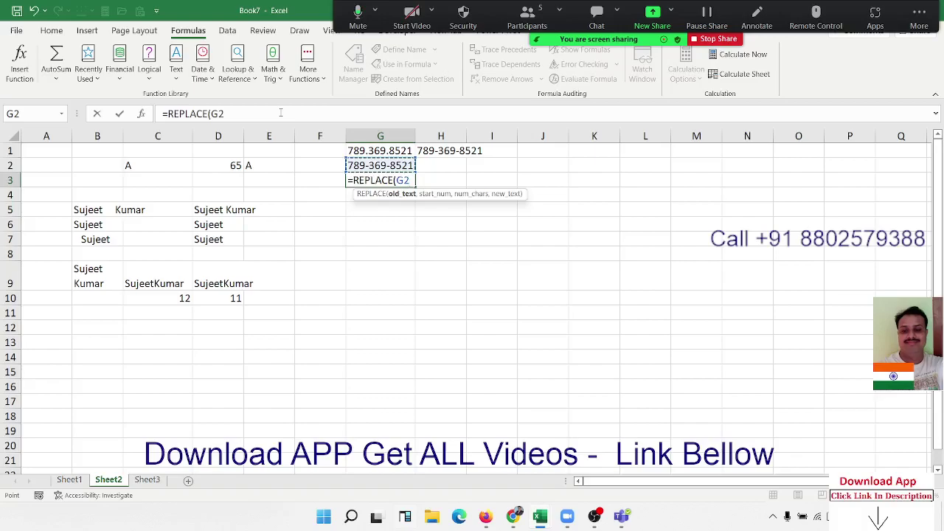
{"action": "type", "text": ",4"}
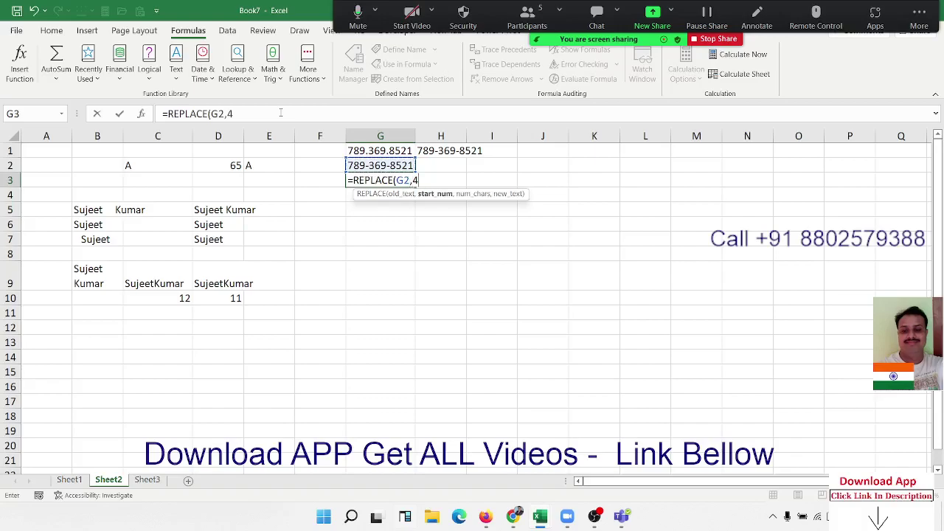
{"action": "type", "text": ",1,\""}
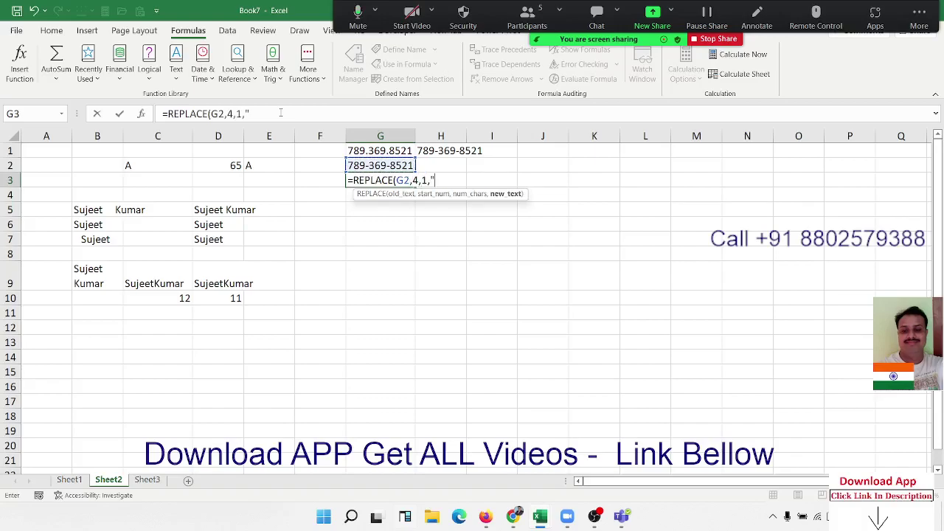
{"action": "type", "text": "/\""}
{"action": "type", "text": ")"}
{"action": "key", "text": "Return"}
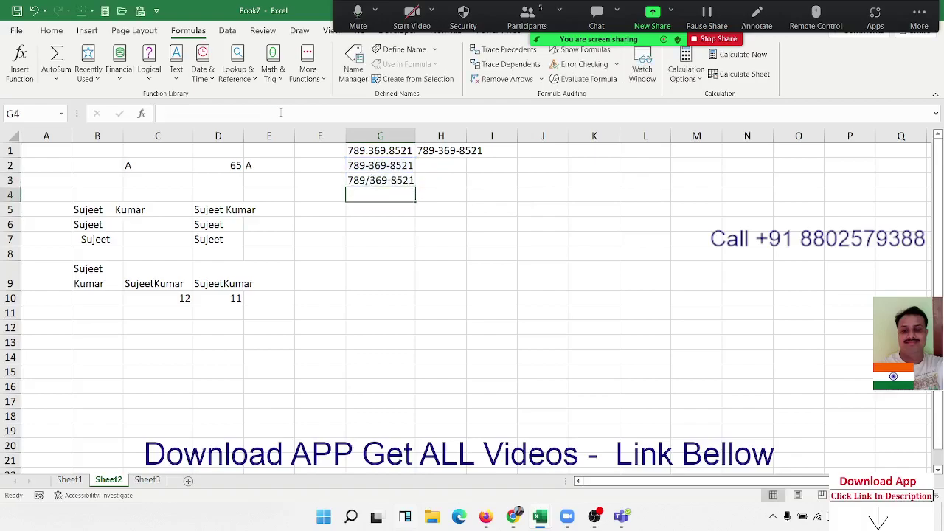
{"action": "key", "text": "Up"}
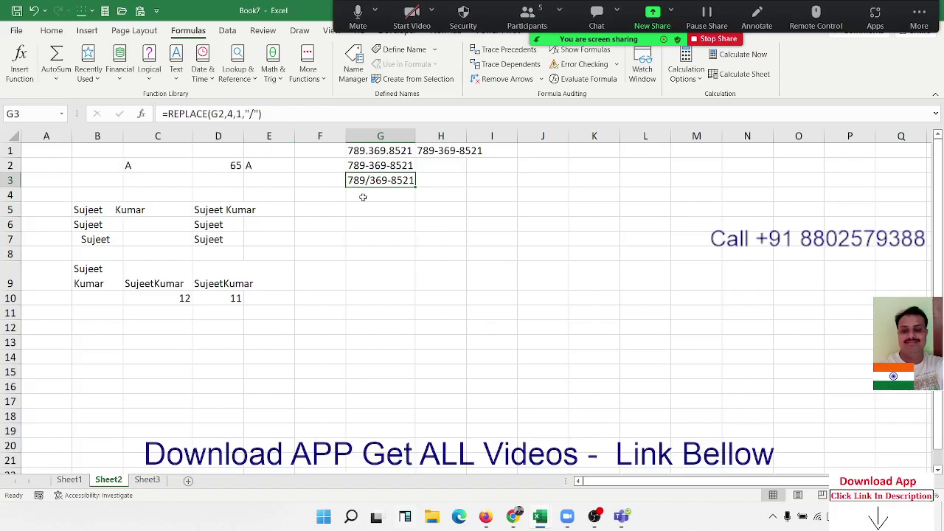
{"action": "left_click", "coordinate": [125, 283]}
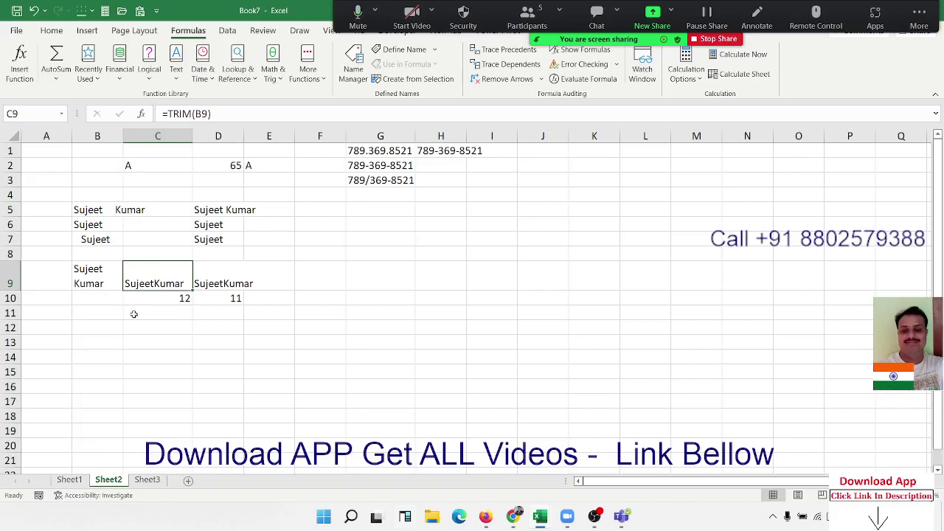
{"action": "left_click", "coordinate": [131, 312]}
{"action": "left_click", "coordinate": [109, 266]}
{"action": "double_click", "coordinate": [103, 268]}
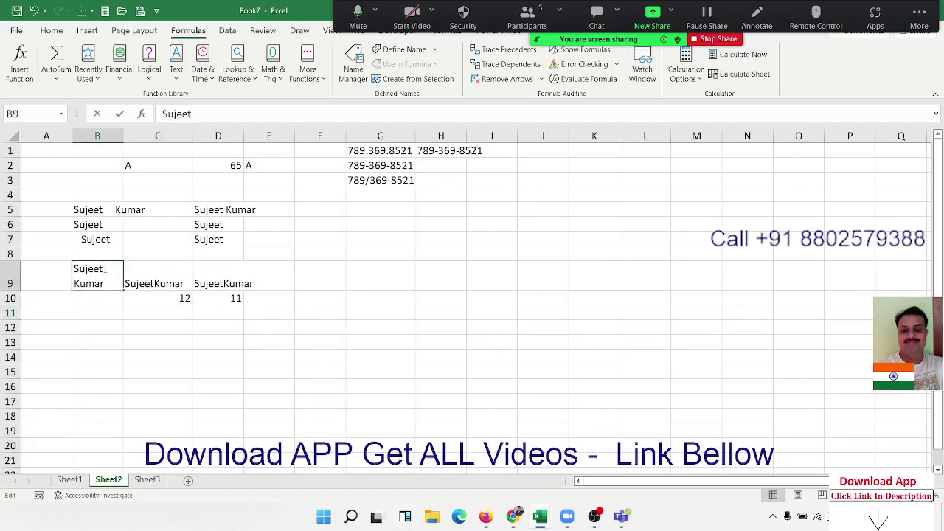
{"action": "key", "text": "Escape"}
{"action": "key", "text": "Return"}
{"action": "key", "text": "Down"}
{"action": "key", "text": "Right"}
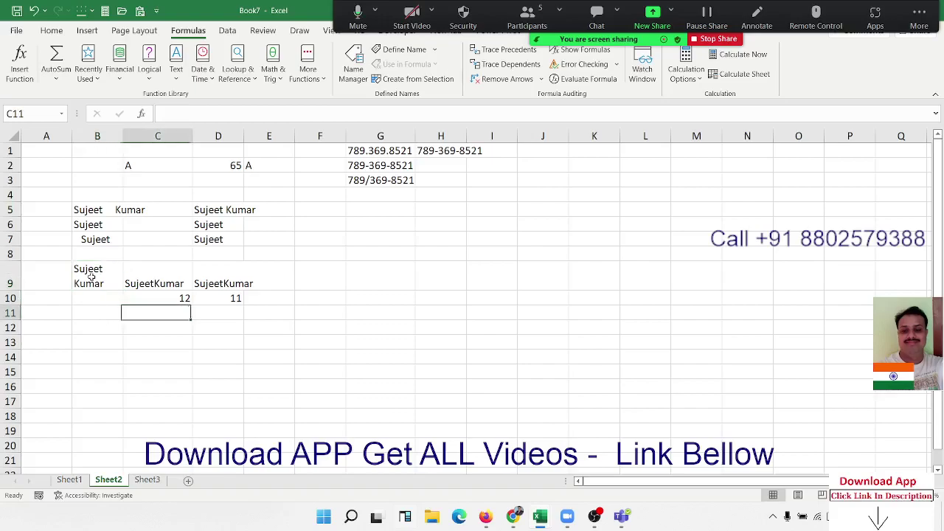
{"action": "type", "text": "="}
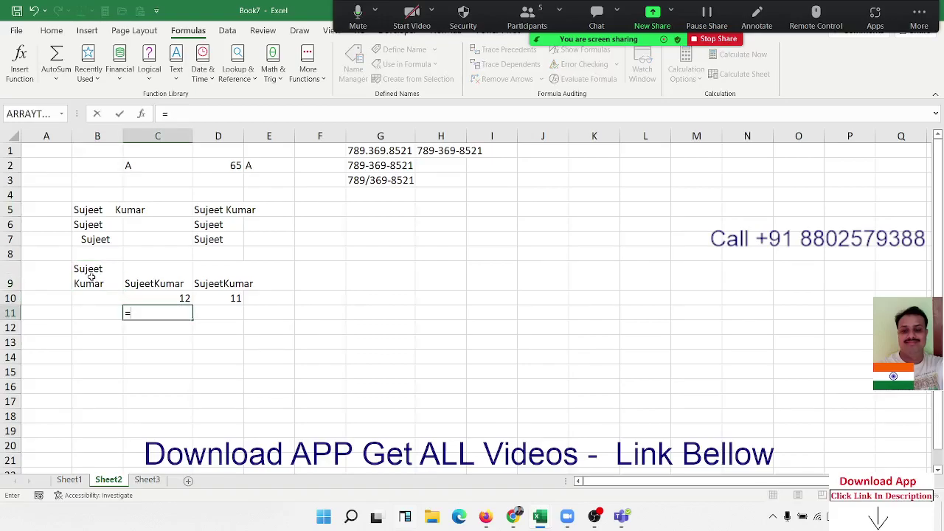
{"action": "type", "text": "su"}
{"action": "key", "text": "Tab"}
{"action": "key", "text": "Up"}
{"action": "key", "text": "Up"}
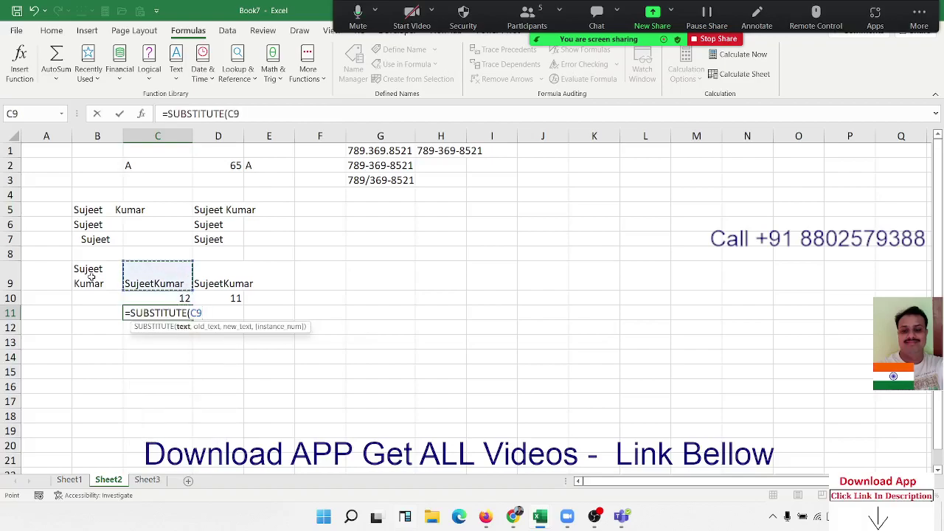
{"action": "type", "text": ",\""}
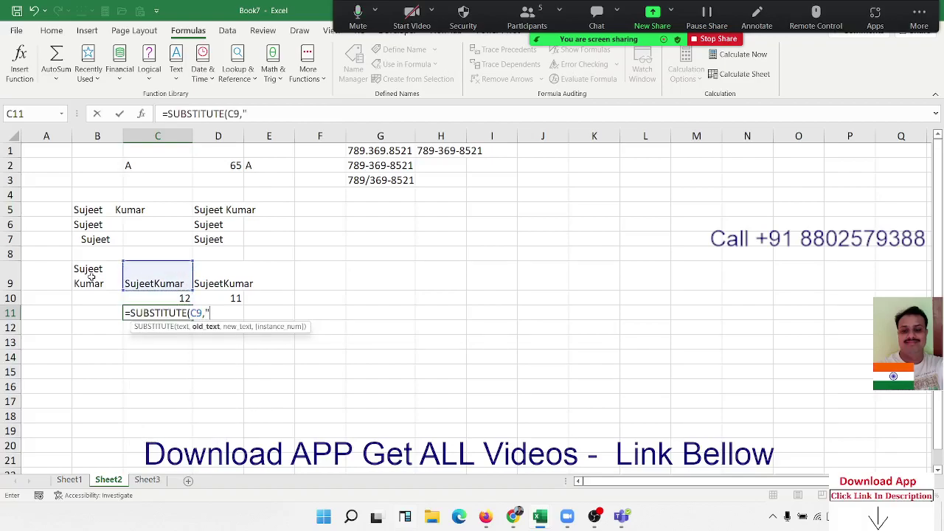
{"action": "key", "text": "alt+Return"}
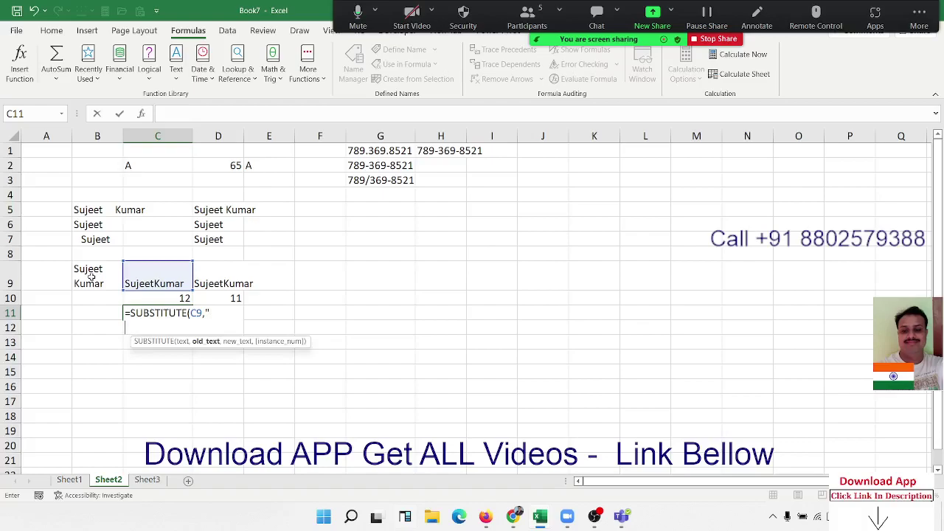
{"action": "key", "text": "Escape"}
{"action": "left_click", "coordinate": [272, 163]}
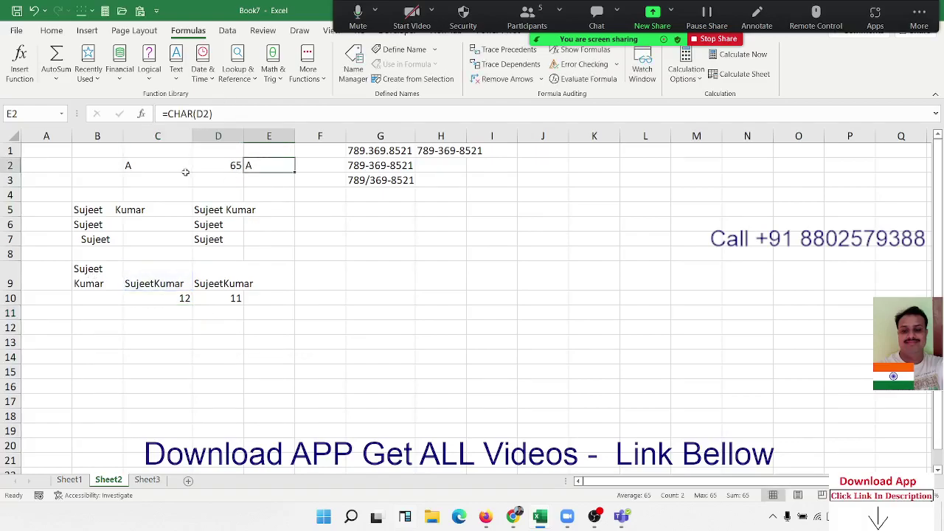
{"action": "left_click", "coordinate": [186, 172], "text": "shift"}
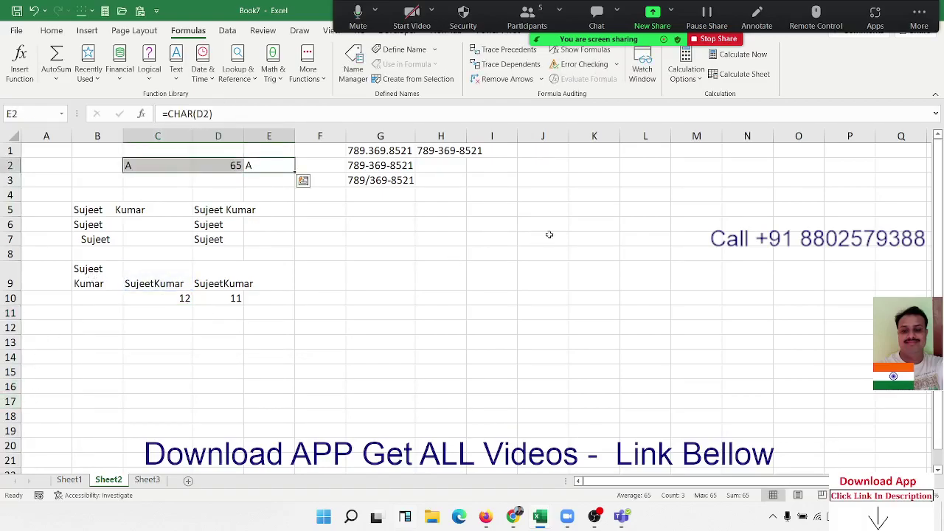
{"action": "double_click", "coordinate": [368, 280]}
{"action": "key", "text": "Escape"}
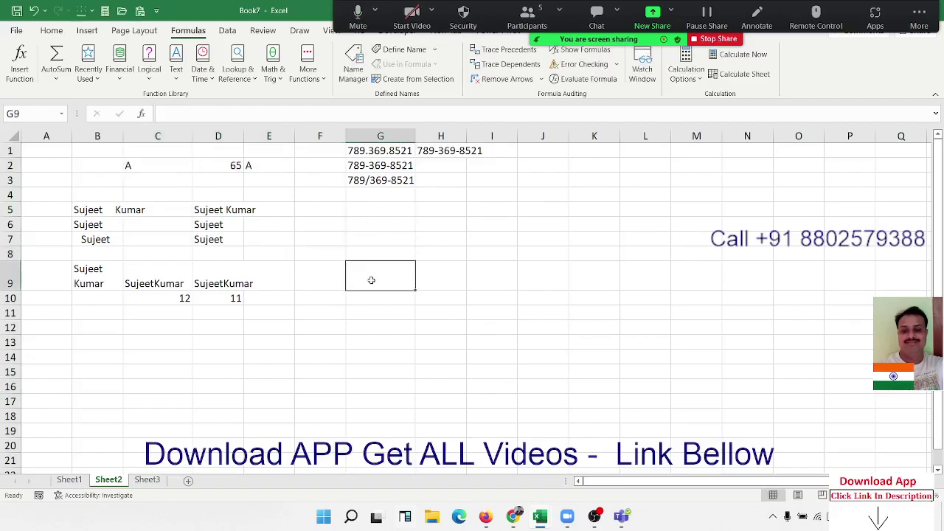
{"action": "double_click", "coordinate": [371, 280]}
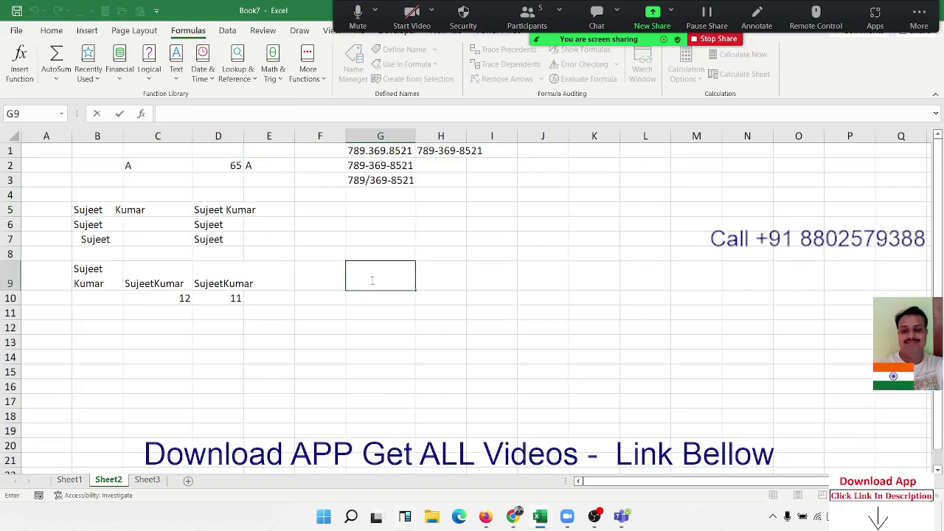
{"action": "key", "text": "Escape"}
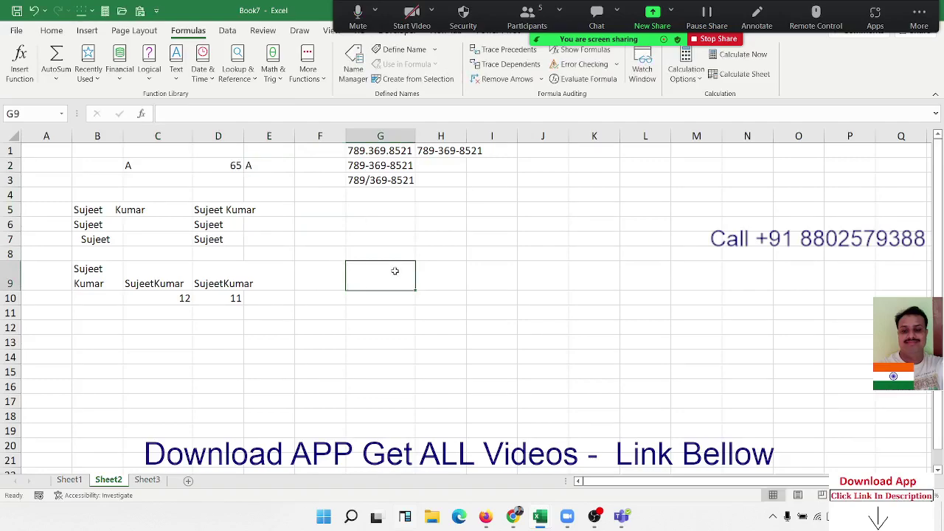
{"action": "type", "text": "+"}
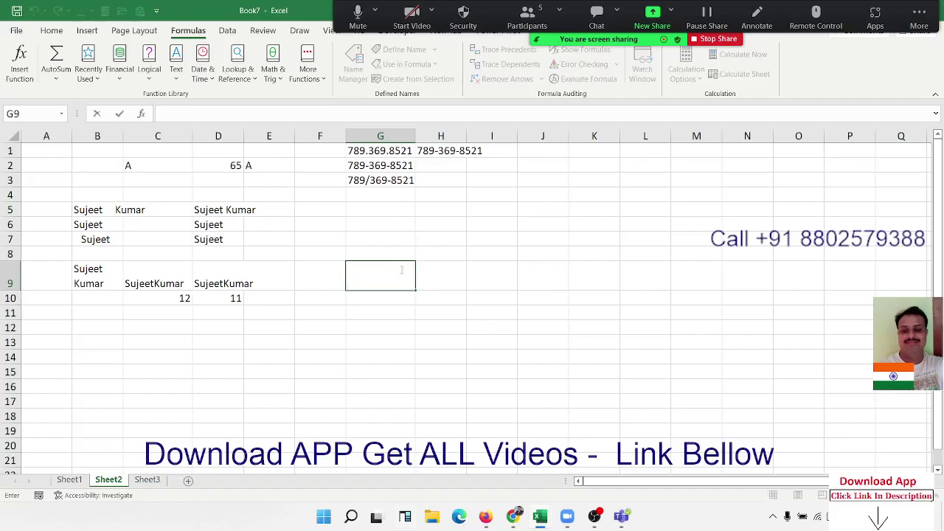
{"action": "key", "text": "BackSpace"}
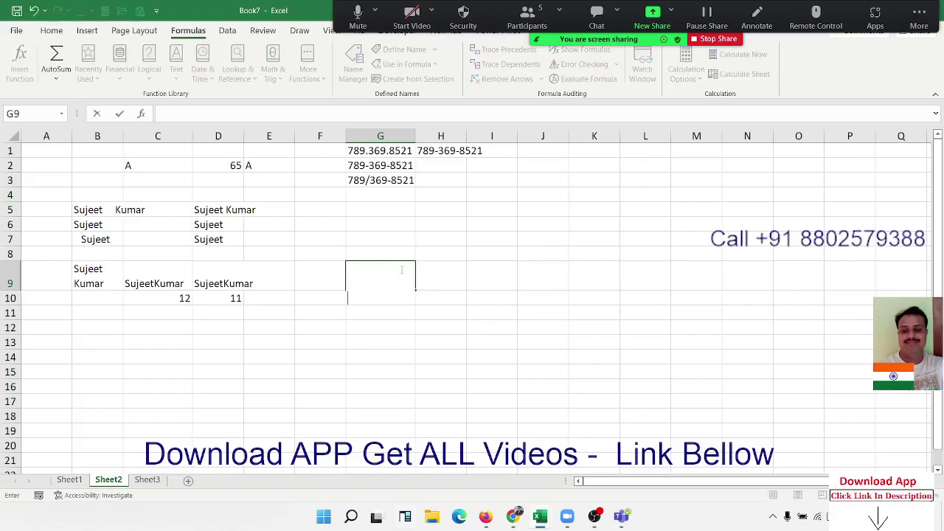
{"action": "left_click", "coordinate": [482, 327]}
Enter =CODE(G9) in H9 to return character code 10, then switch to the YouTube window
{"action": "left_click", "coordinate": [437, 287]}
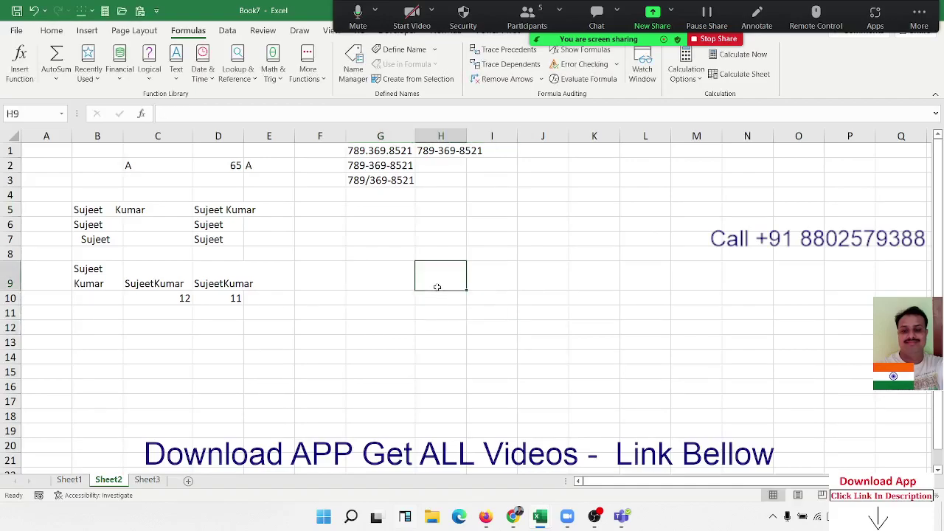
{"action": "type", "text": "=cod"}
{"action": "key", "text": "Tab"}
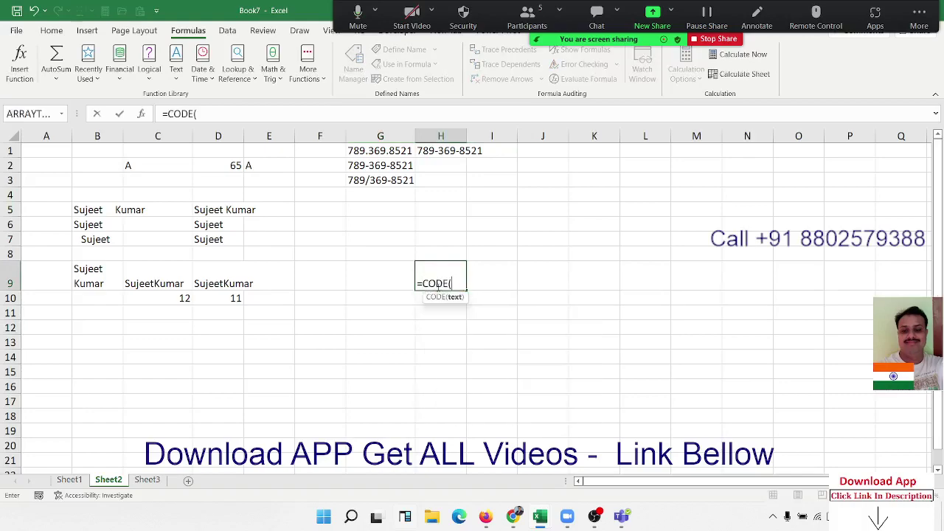
{"action": "key", "text": "Left"}
{"action": "key", "text": "ctrl+Return"}
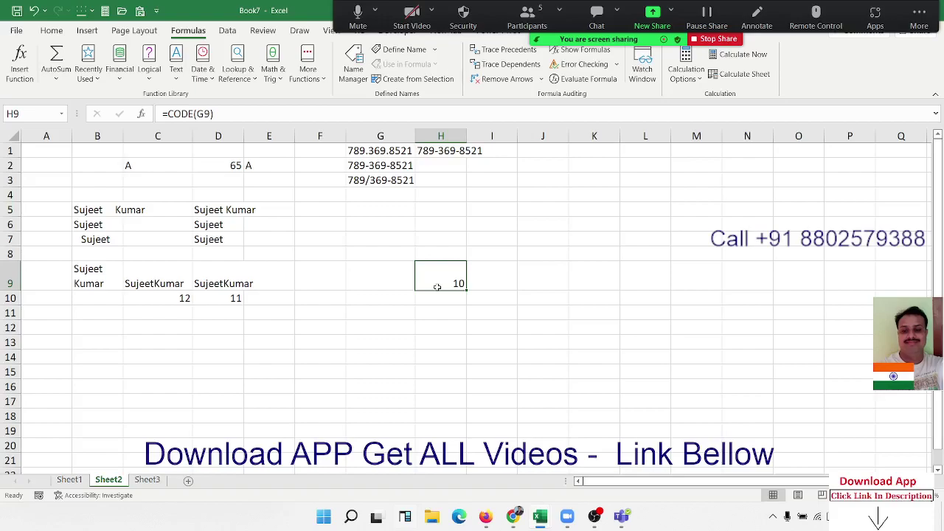
{"action": "mouse_move", "coordinate": [524, 518]}
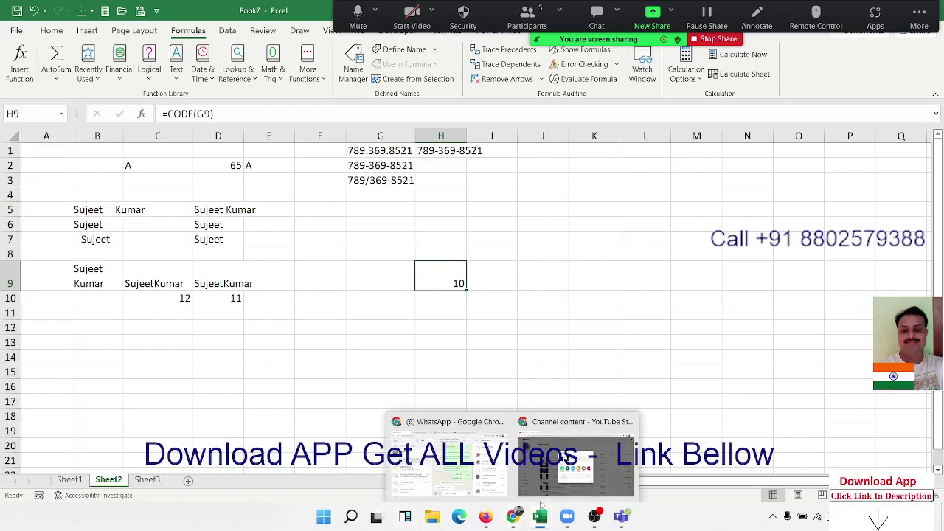
{"action": "left_click", "coordinate": [546, 496]}
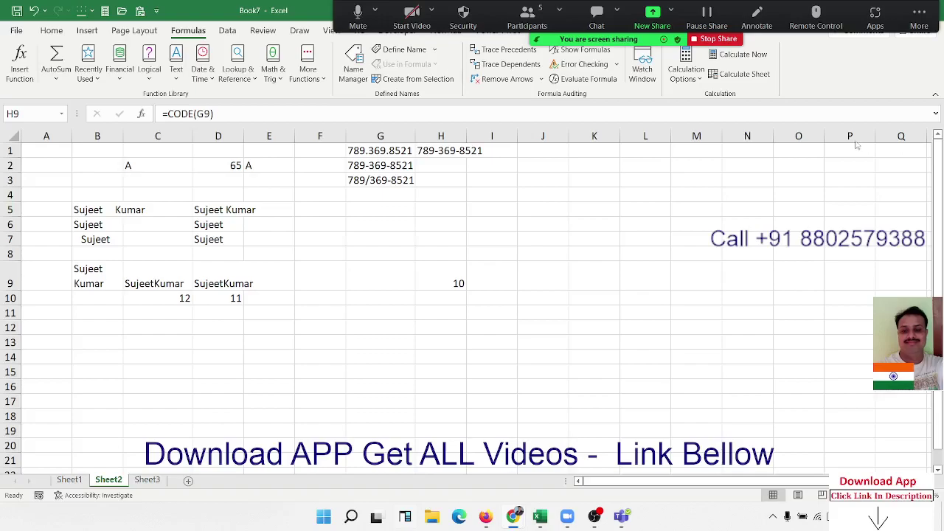
Enter =SUBSTITUTE(C9,CHAR(10)," ") in C11 so the two-line name shows on one line
{"action": "left_click", "coordinate": [458, 281]}
{"action": "left_click", "coordinate": [155, 310]}
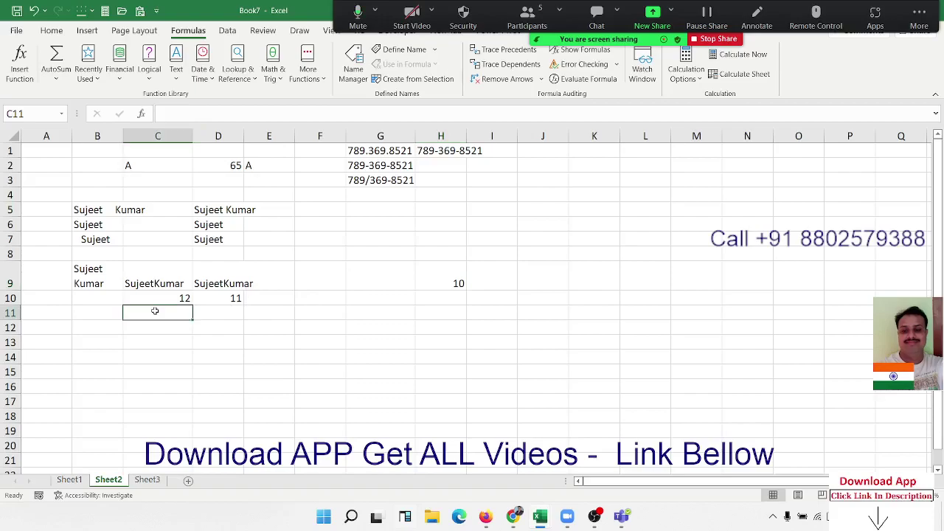
{"action": "type", "text": "=su"}
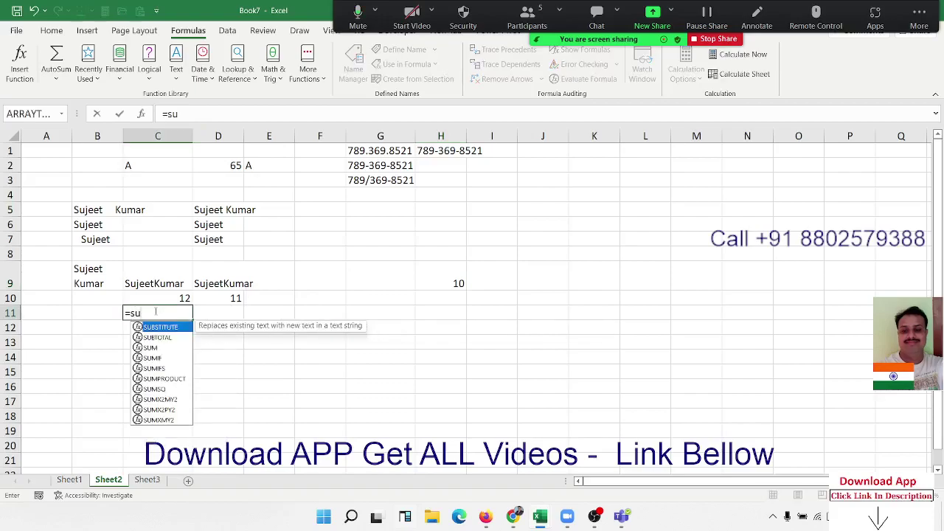
{"action": "key", "text": "Tab"}
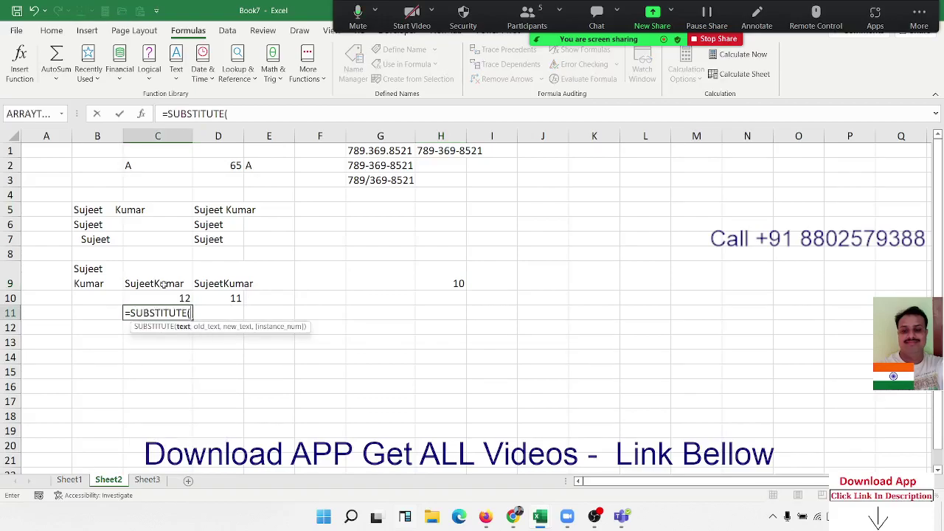
{"action": "left_click", "coordinate": [163, 284]}
{"action": "type", "text": ",CH"}
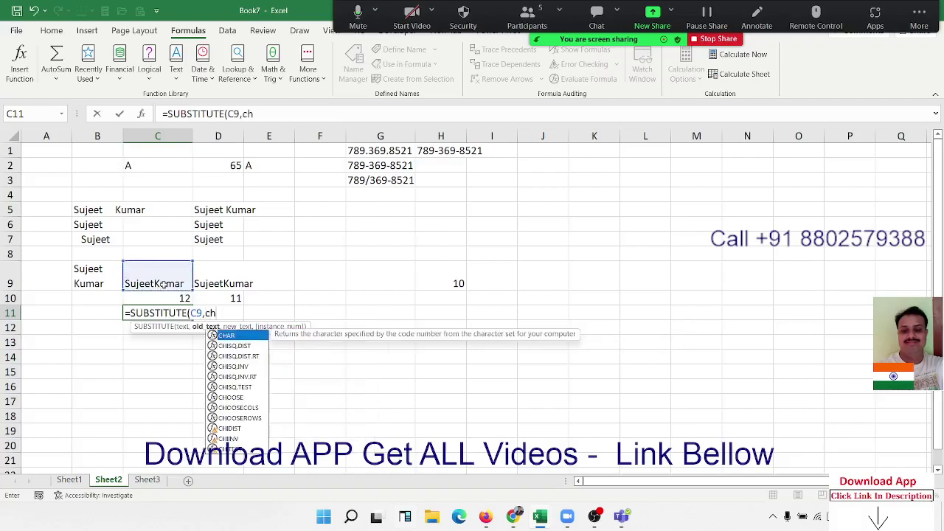
{"action": "type", "text": "AR(10"}
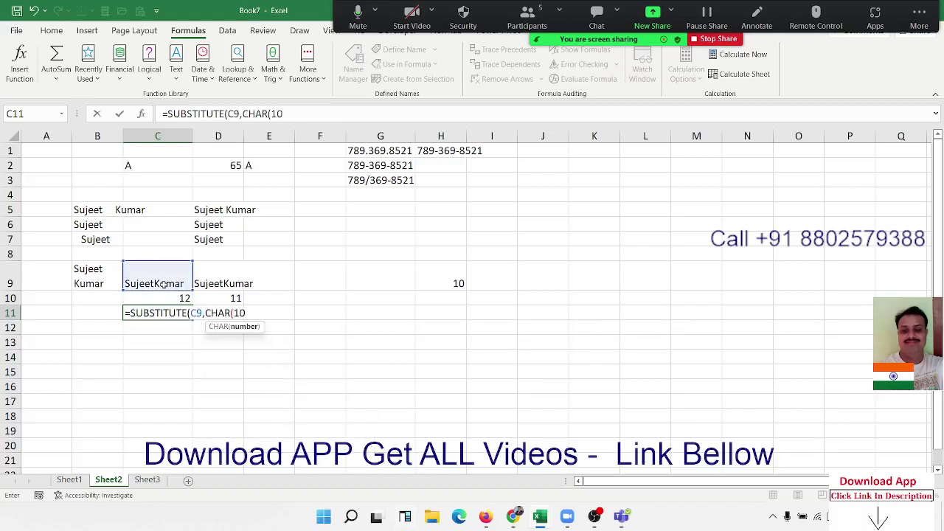
{"action": "type", "text": "),\" \""}
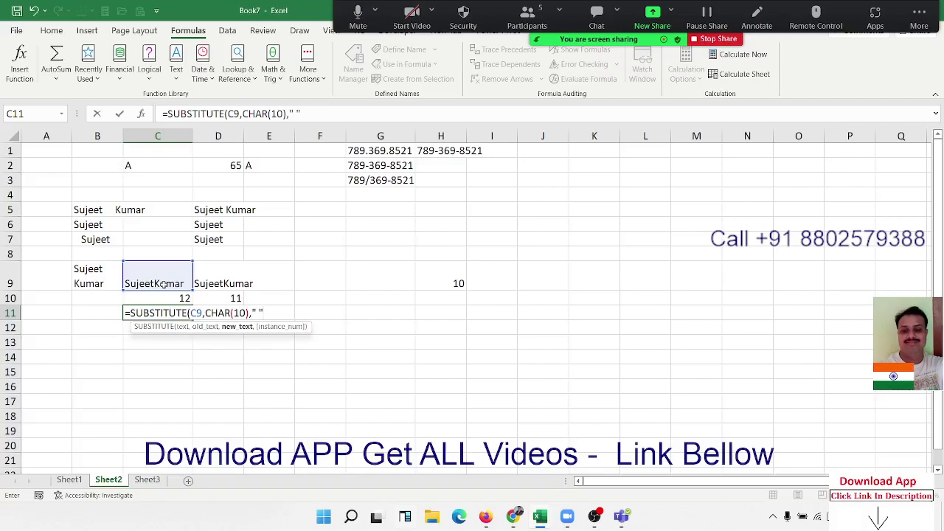
{"action": "type", "text": ")"}
{"action": "key", "text": "Return"}
{"action": "key", "text": "Up"}
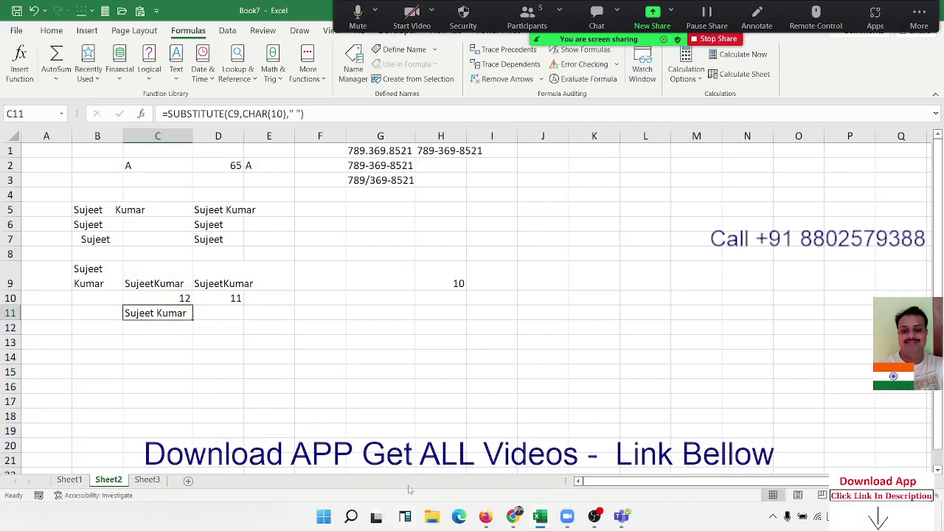
{"action": "left_click", "coordinate": [484, 518]}
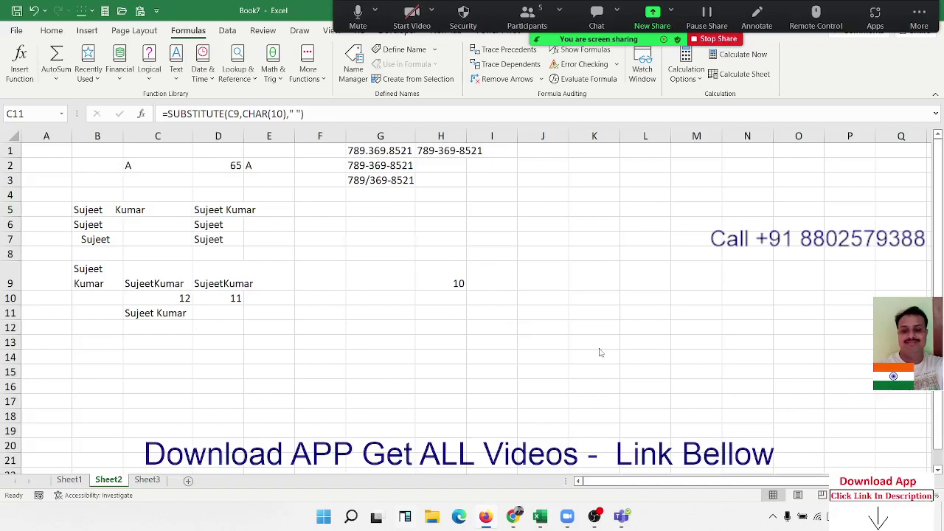
Type a sample first name in lowercase into B13
{"action": "left_click", "coordinate": [274, 317]}
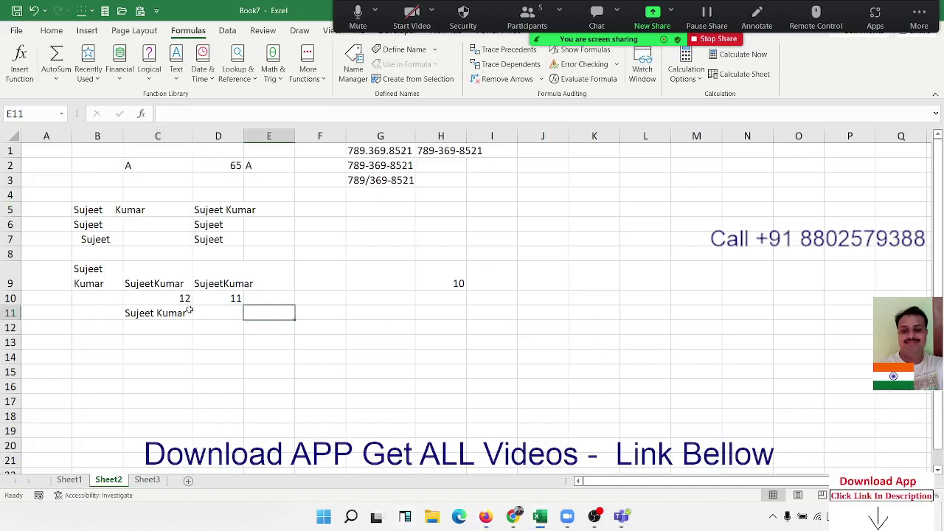
{"action": "left_click", "coordinate": [157, 326]}
{"action": "left_click", "coordinate": [106, 331]}
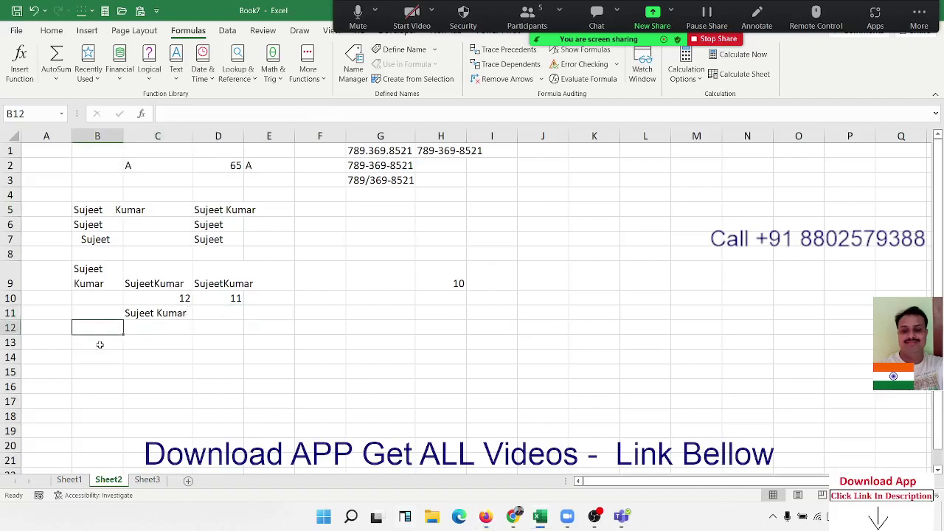
{"action": "left_click", "coordinate": [99, 345]}
{"action": "type", "text": "sujeet"}
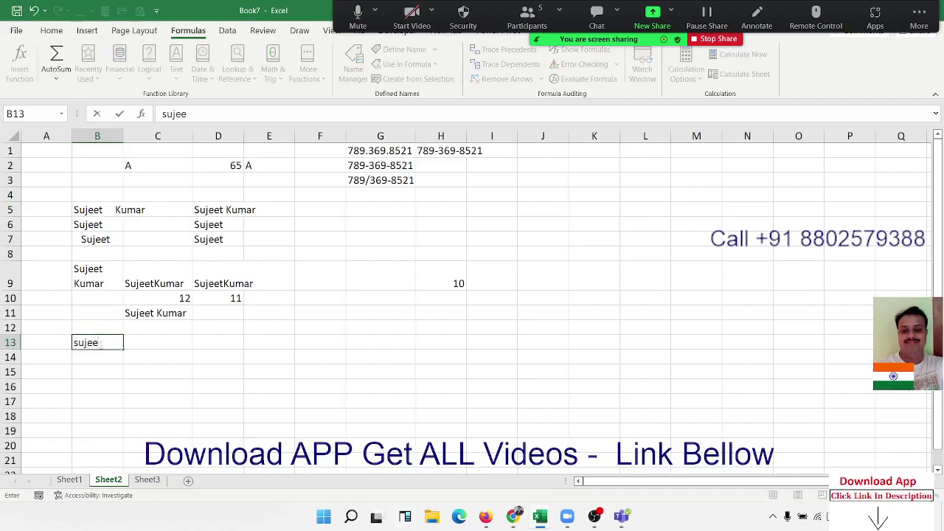
{"action": "key", "text": "Tab"}
Enter =UPPER(B13) in C13 and =LOWER(C13) in D13
{"action": "type", "text": "="}
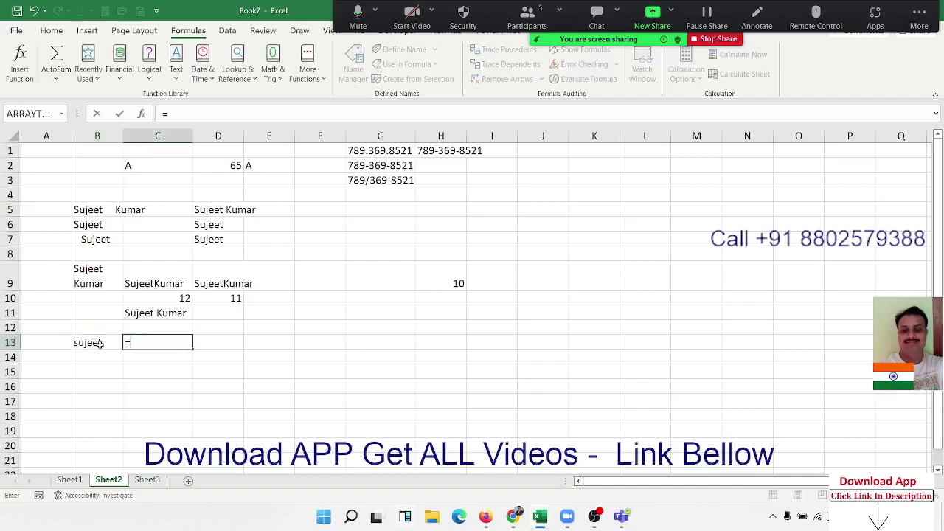
{"action": "type", "text": "upp"}
{"action": "key", "text": "Tab"}
{"action": "left_click", "coordinate": [100, 345]}
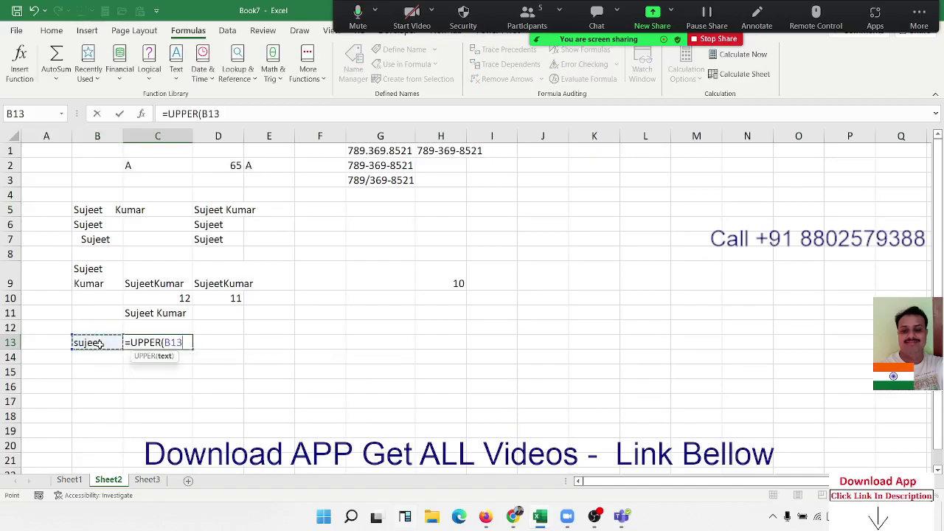
{"action": "key", "text": "Return"}
{"action": "key", "text": "Right"}
{"action": "key", "text": "Right"}
{"action": "key", "text": "Up"}
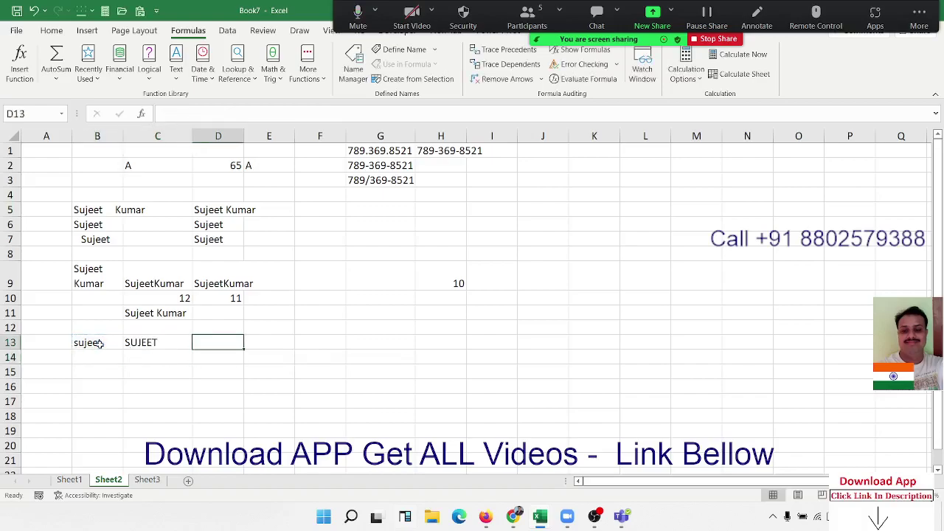
{"action": "type", "text": "=lo"}
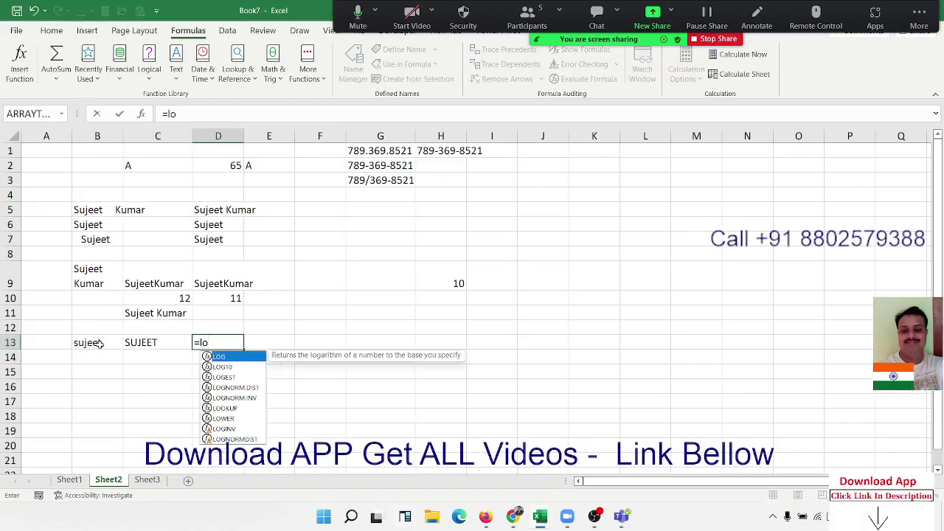
{"action": "type", "text": "w"}
{"action": "key", "text": "Tab"}
{"action": "key", "text": "Left"}
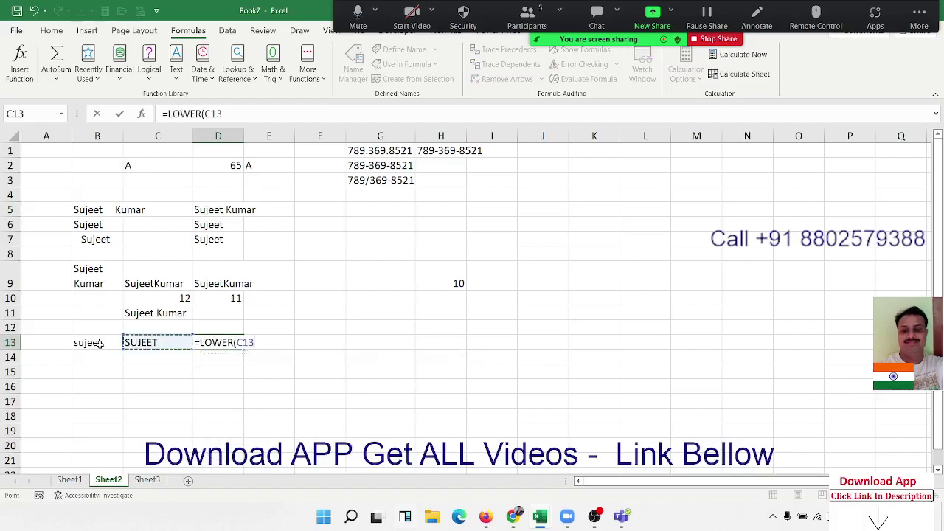
{"action": "key", "text": "Return"}
Enter =PROPER(D13) in E13 to capitalise the name's first letter
{"action": "key", "text": "Up"}
{"action": "key", "text": "Right"}
{"action": "type", "text": "=r"}
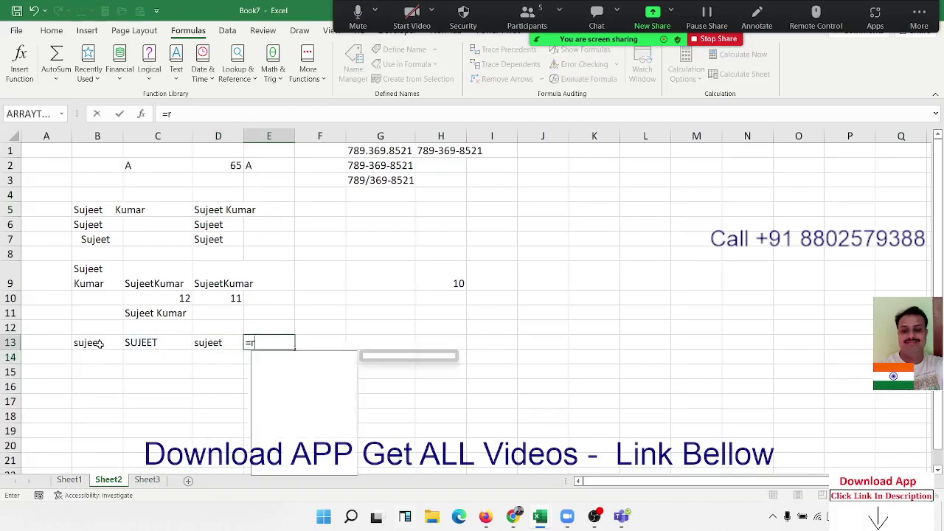
{"action": "type", "text": "o"}
{"action": "key", "text": "BackSpace"}
{"action": "key", "text": "BackSpace"}
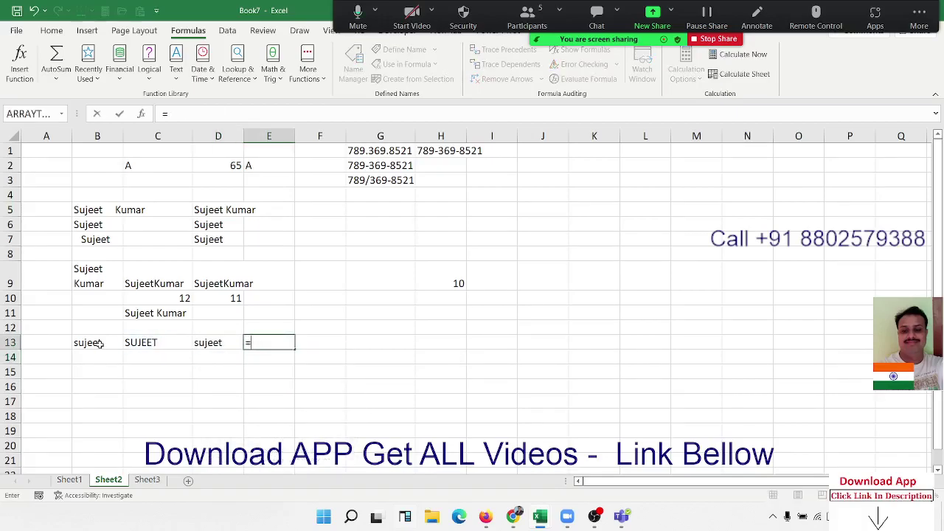
{"action": "type", "text": "pro"}
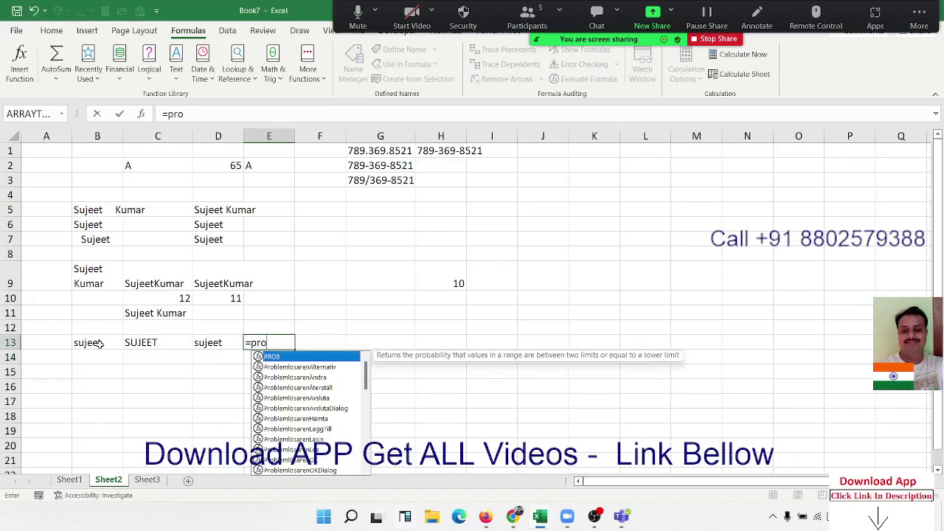
{"action": "type", "text": "p"}
{"action": "key", "text": "Tab"}
{"action": "key", "text": "Left"}
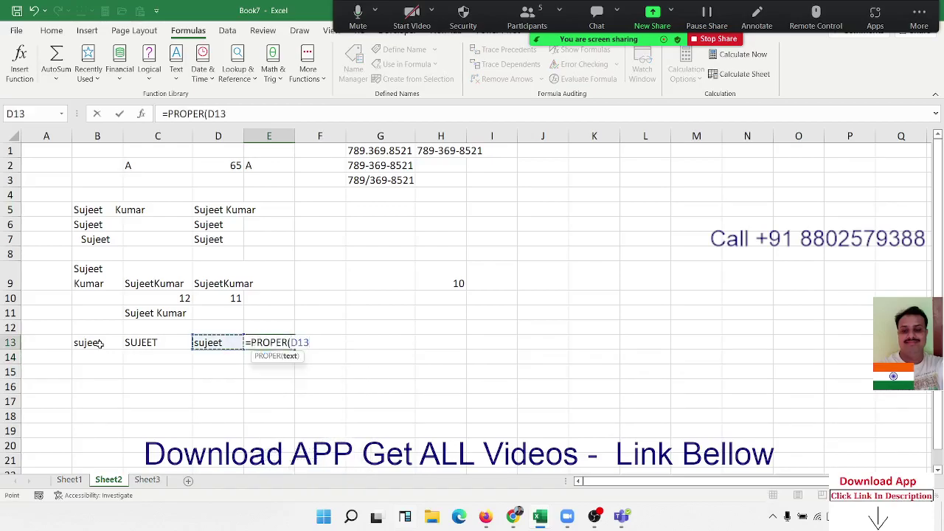
{"action": "key", "text": "Return"}
{"action": "key", "text": "Up"}
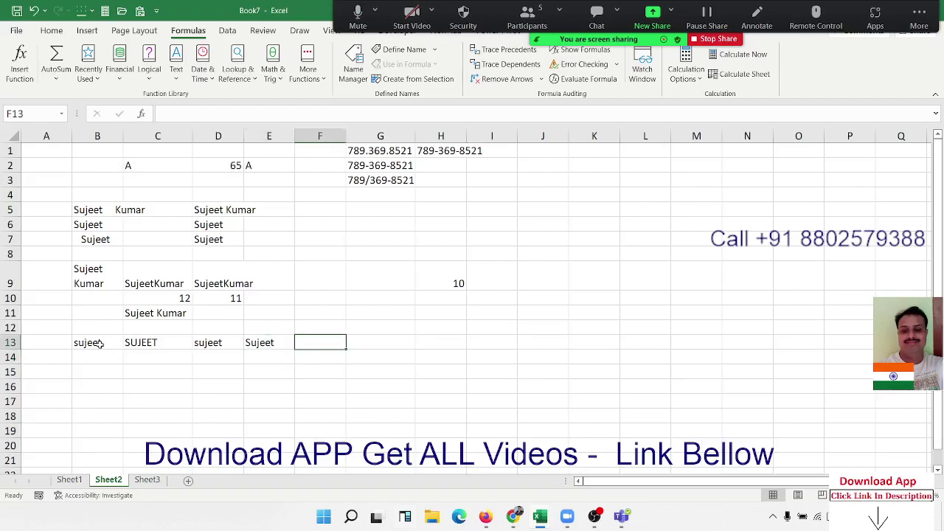
{"action": "key", "text": "Left"}
{"action": "key", "text": "Left"}
{"action": "key", "text": "Left"}
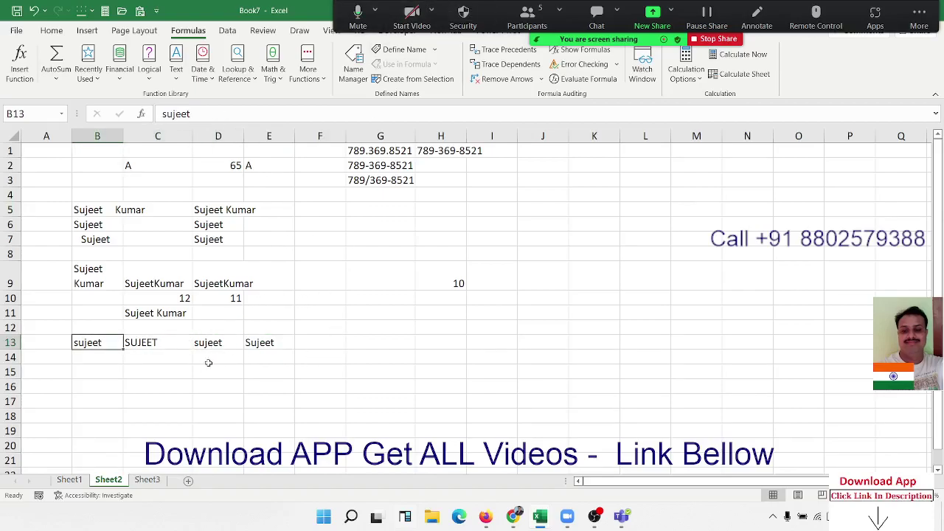
Enter a sample first name in B15 and a surname in C15
{"action": "left_click", "coordinate": [126, 386]}
{"action": "scroll", "coordinate": [118, 354], "scroll_direction": "down", "scroll_amount": 3}
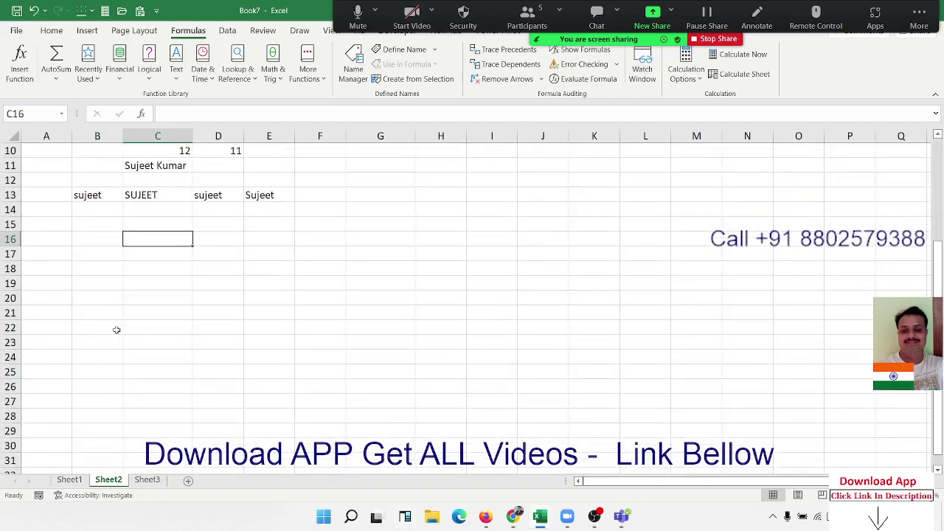
{"action": "left_click", "coordinate": [102, 241]}
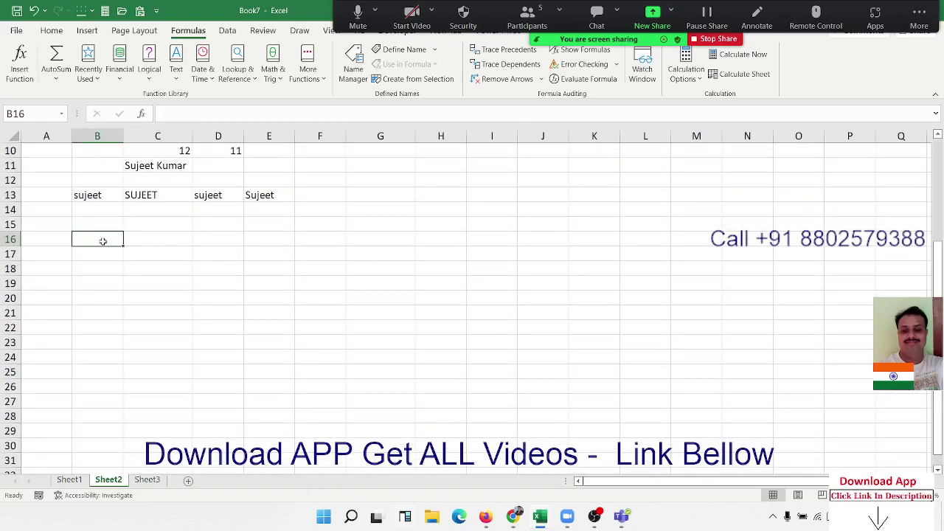
{"action": "key", "text": "Up"}
{"action": "key", "text": "Down"}
{"action": "key", "text": "Up"}
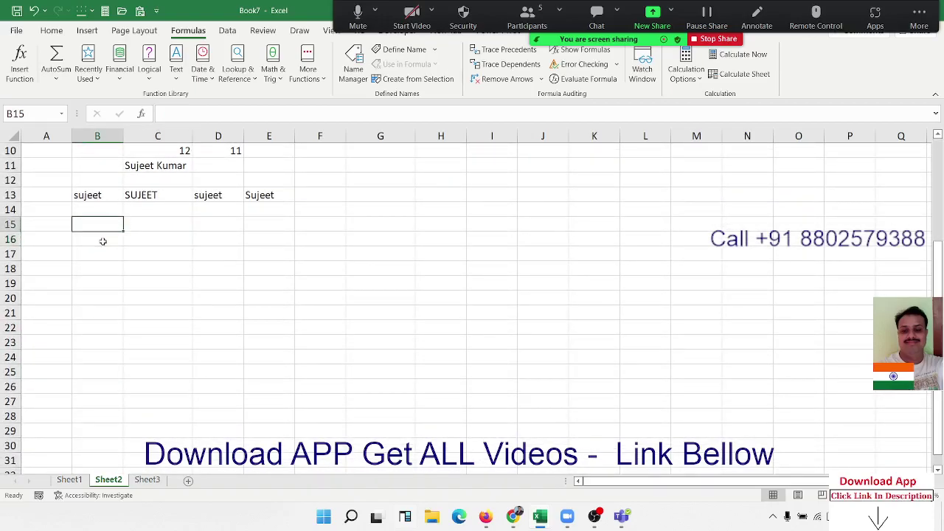
{"action": "type", "text": "Suj"}
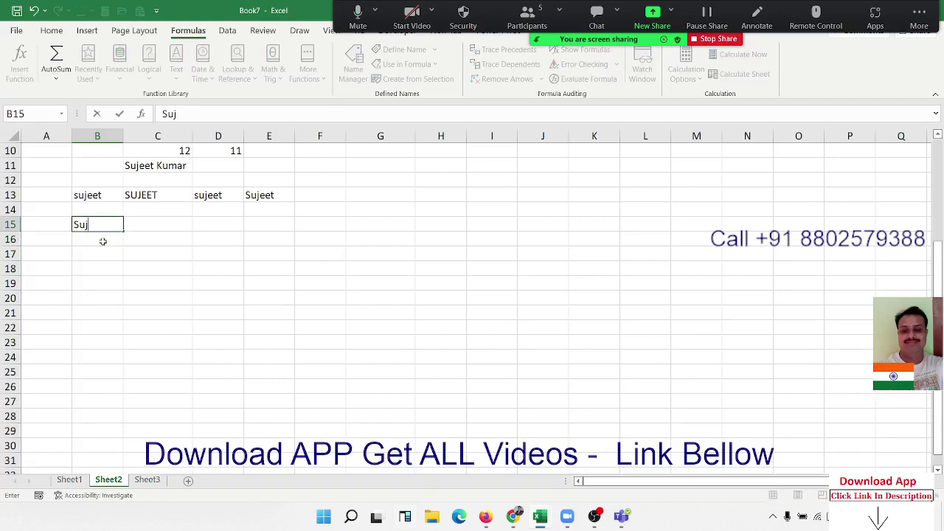
{"action": "type", "text": "eet"}
{"action": "key", "text": "Tab"}
{"action": "type", "text": "Ku"}
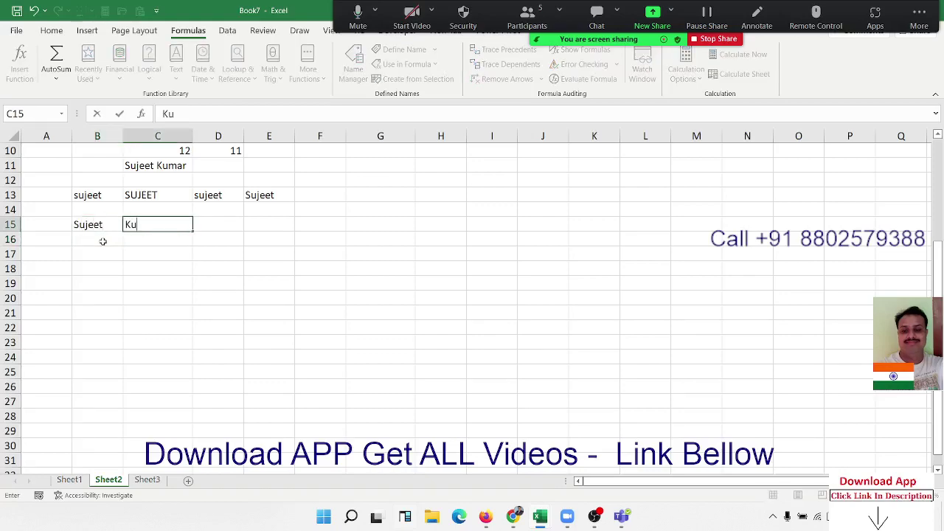
{"action": "type", "text": "mar"}
{"action": "key", "text": "Tab"}
Start a CONCATENATE formula in D15 with B15 as its first argument
{"action": "type", "text": "=c"}
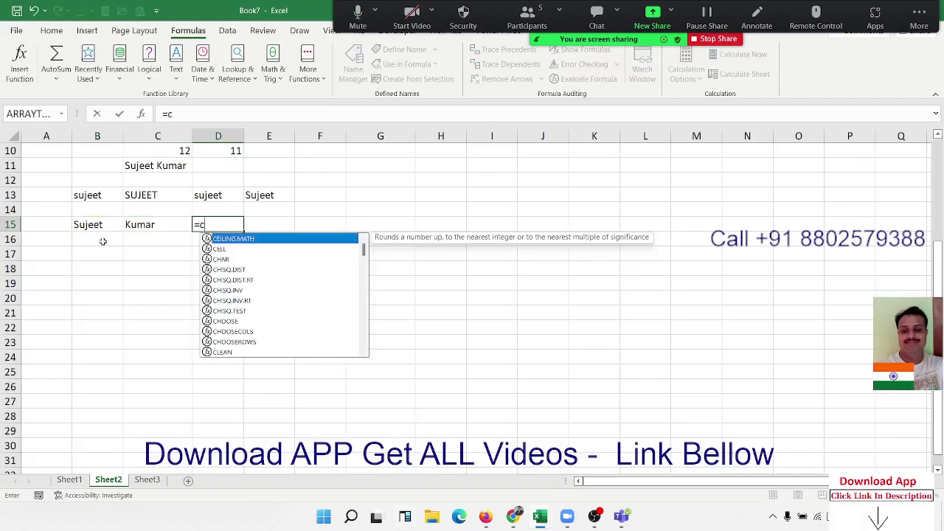
{"action": "type", "text": "on"}
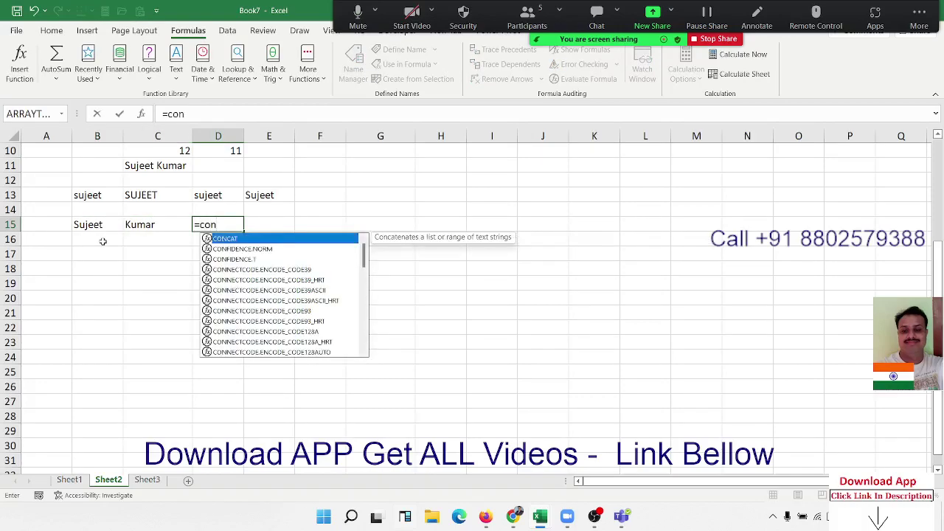
{"action": "key", "text": "Down"}
{"action": "key", "text": "Up"}
{"action": "type", "text": "c"}
{"action": "key", "text": "Down"}
{"action": "key", "text": "Tab"}
{"action": "key", "text": "Left"}
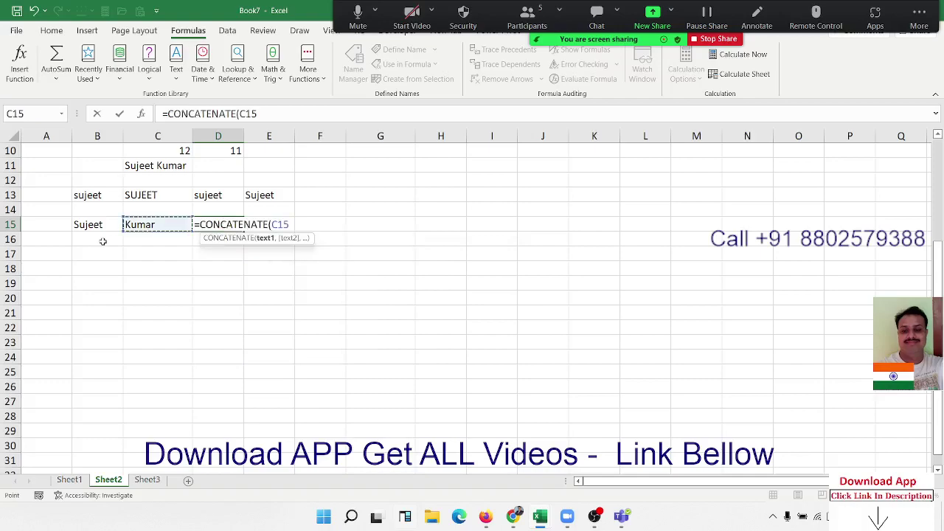
{"action": "key", "text": "Left"}
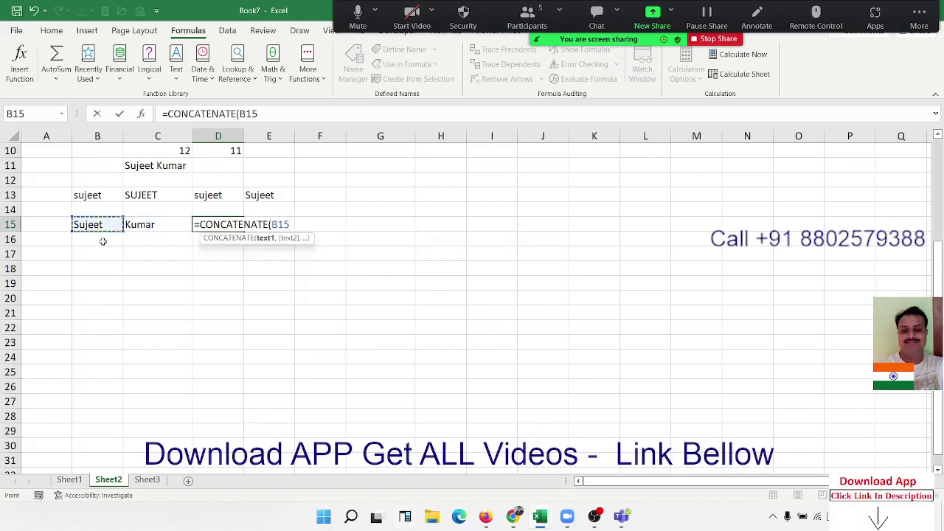
Add a comma to the D15 formula, then mute all Zoom participants and close the participant list
{"action": "type", "text": ","}
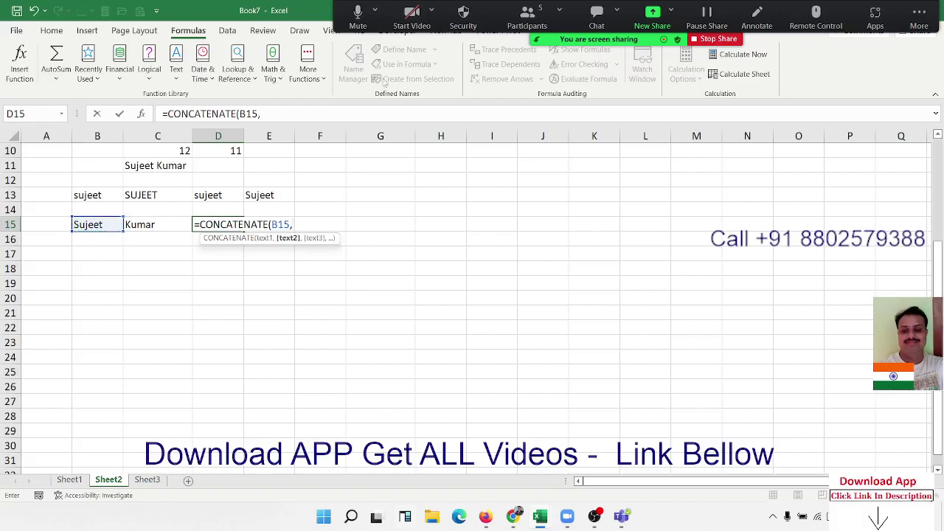
{"action": "left_click", "coordinate": [527, 18]}
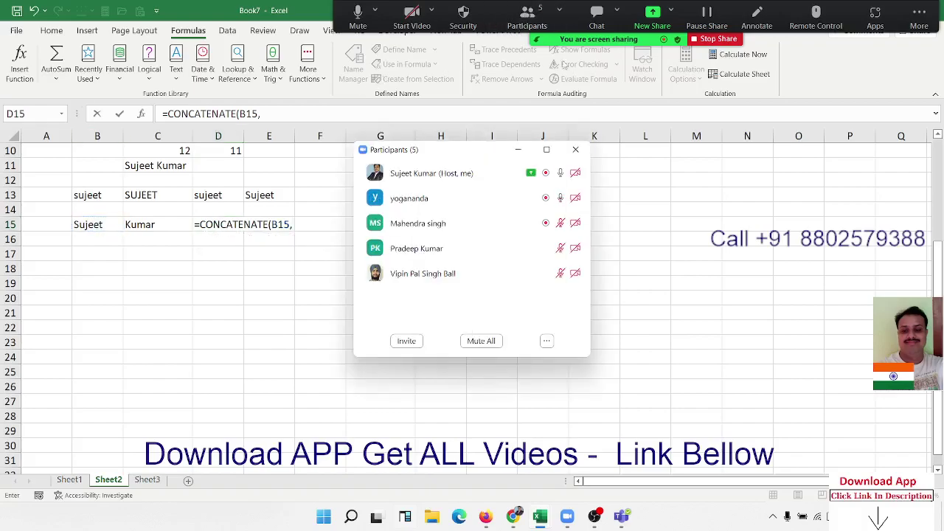
{"action": "left_click", "coordinate": [481, 342]}
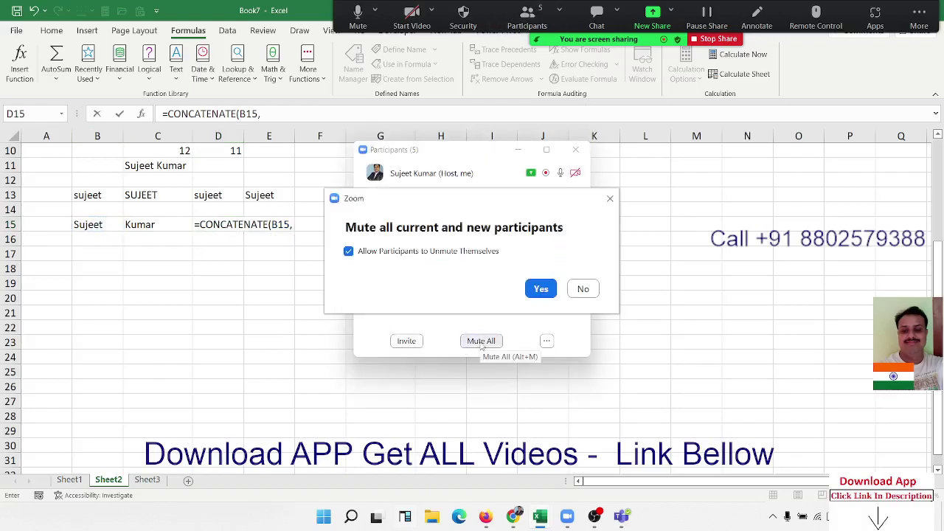
{"action": "left_click", "coordinate": [539, 290]}
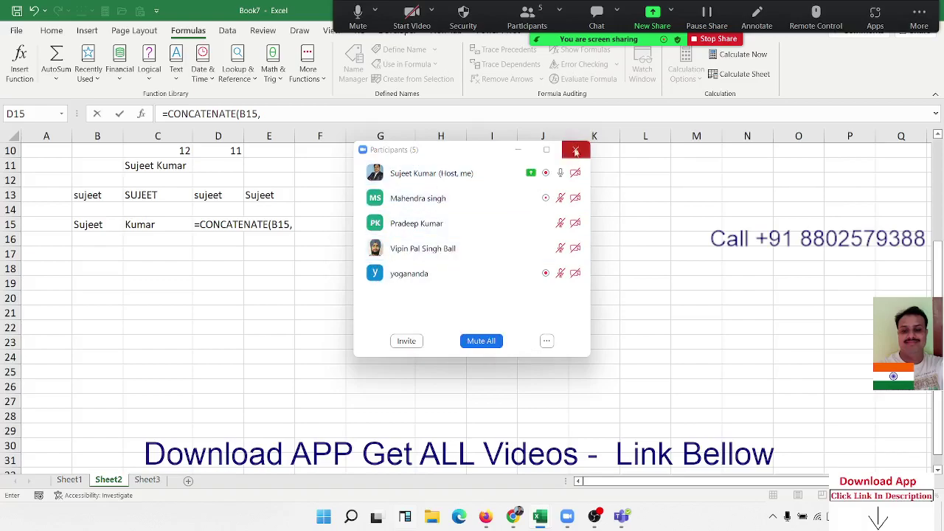
{"action": "left_click", "coordinate": [576, 150]}
{"action": "left_click", "coordinate": [296, 225]}
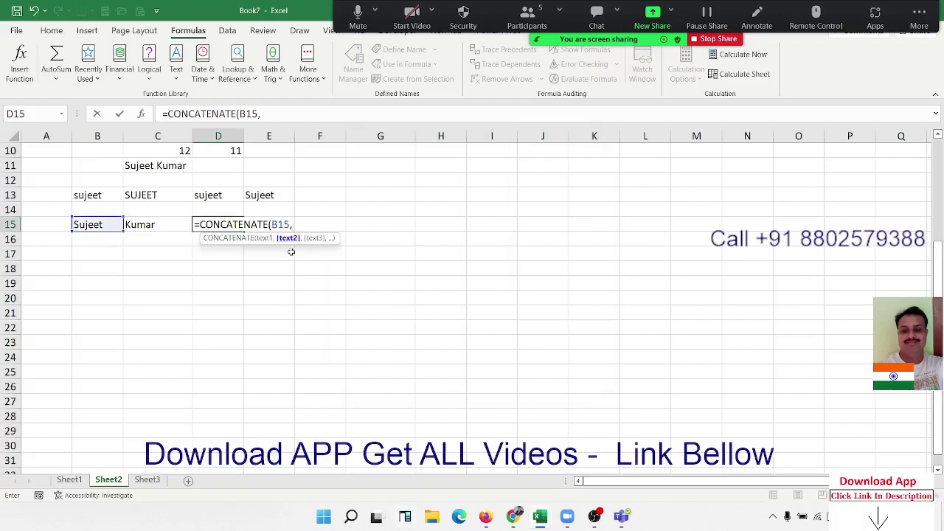
Finish D15 as =CONCATENATE(B15," ",C15) to show the full name with a space
{"action": "type", "text": "\""}
{"action": "type", "text": " \","}
{"action": "left_click", "coordinate": [163, 224]}
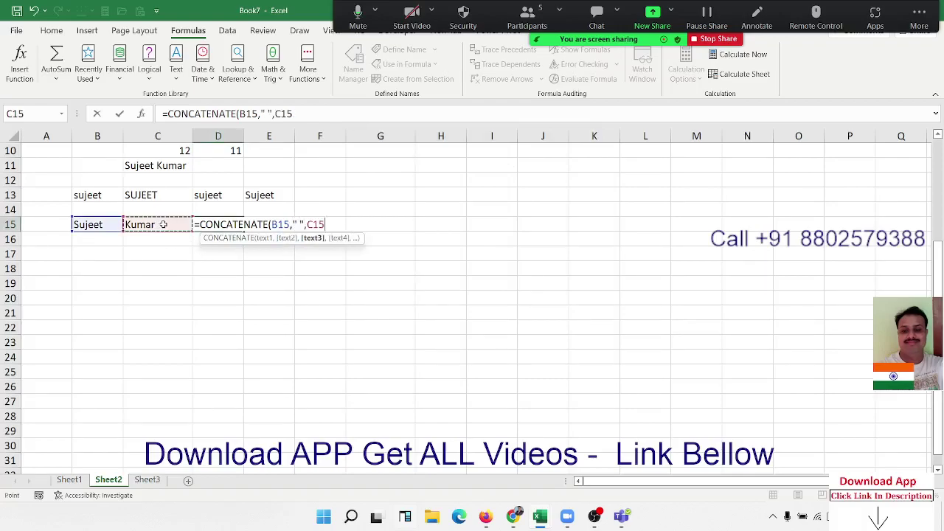
{"action": "key", "text": "Return"}
{"action": "key", "text": "Up"}
{"action": "key", "text": "Right"}
{"action": "key", "text": "Right"}
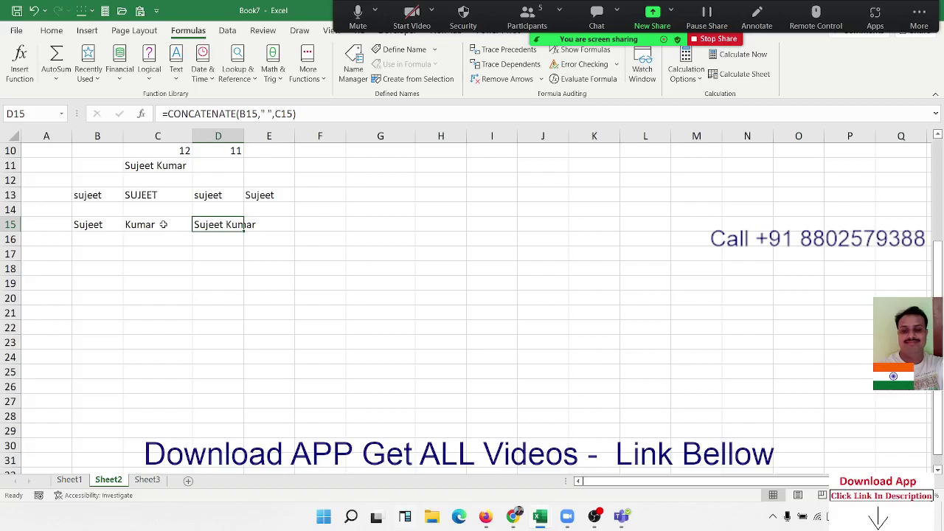
{"action": "key", "text": "Left"}
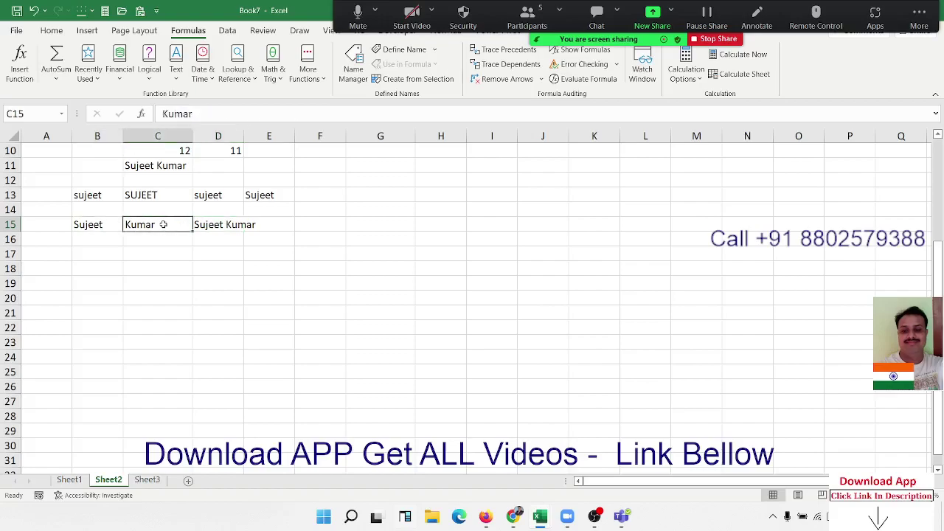
{"action": "key", "text": "Right"}
{"action": "key", "text": "Down"}
{"action": "key", "text": "Down"}
Enter 1/1 in B17 and today's date in C17
{"action": "key", "text": "Left"}
{"action": "key", "text": "Left"}
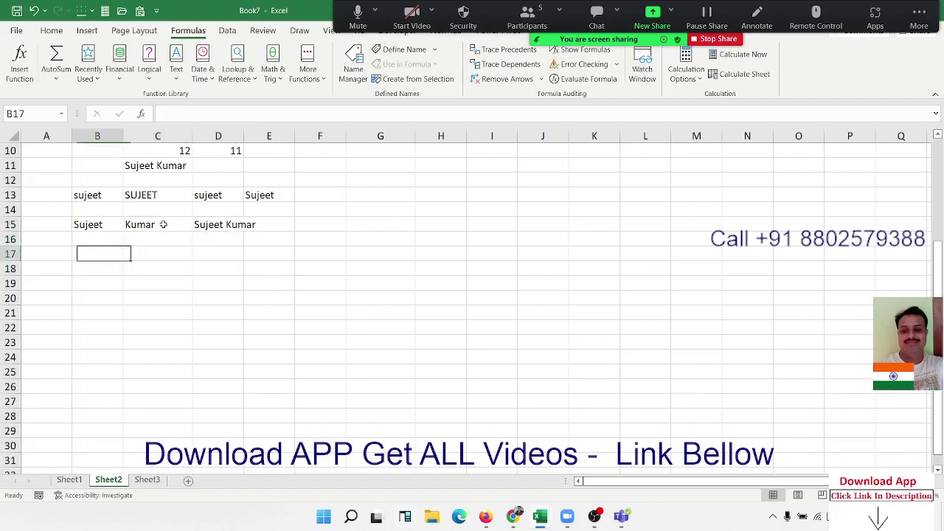
{"action": "type", "text": "1/1"}
{"action": "key", "text": "Tab"}
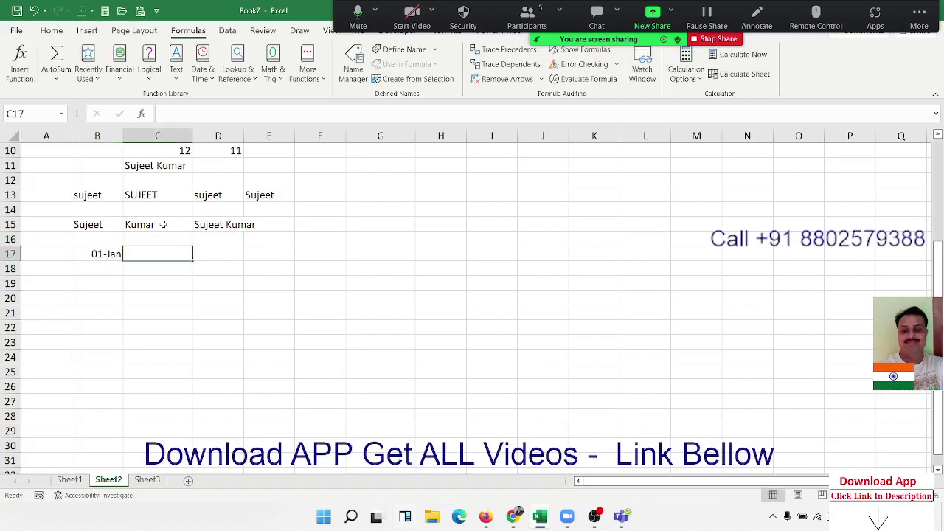
{"action": "key", "text": "ctrl+semicolon"}
{"action": "key", "text": "Tab"}
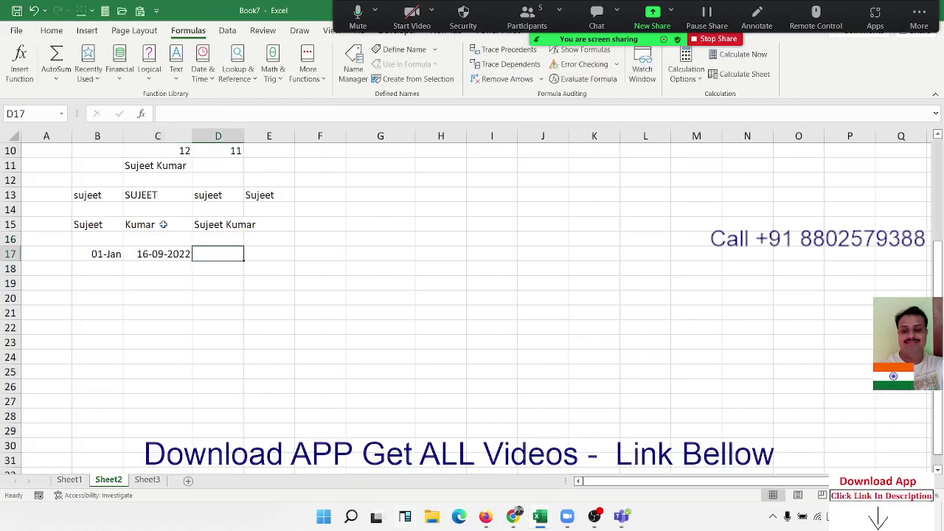
In D17 enter =B17&" To "&C17, which shows 44562 To 44820
{"action": "type", "text": "="}
{"action": "key", "text": "Left"}
{"action": "key", "text": "Left"}
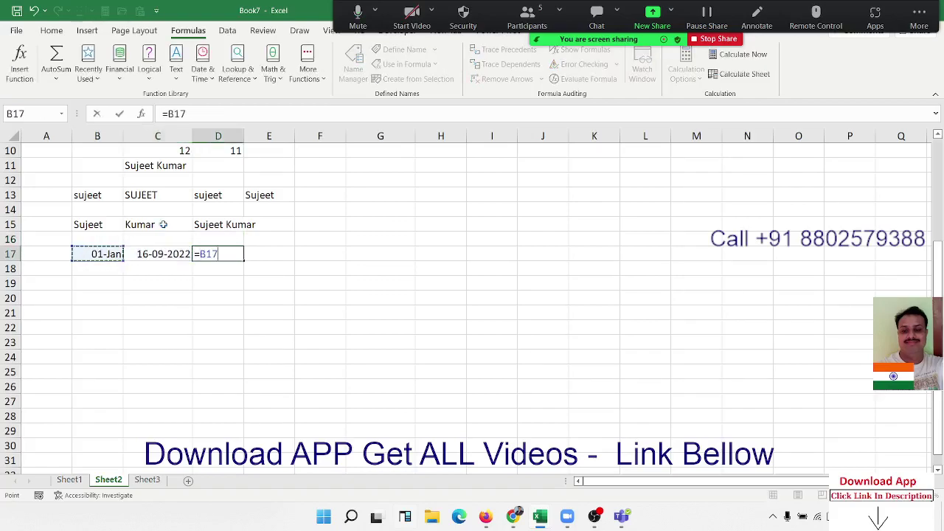
{"action": "type", "text": "*"}
{"action": "key", "text": "BackSpace"}
{"action": "type", "text": "&"}
{"action": "type", "text": "\" T"}
{"action": "type", "text": "p"}
{"action": "key", "text": "BackSpace"}
{"action": "type", "text": "o"}
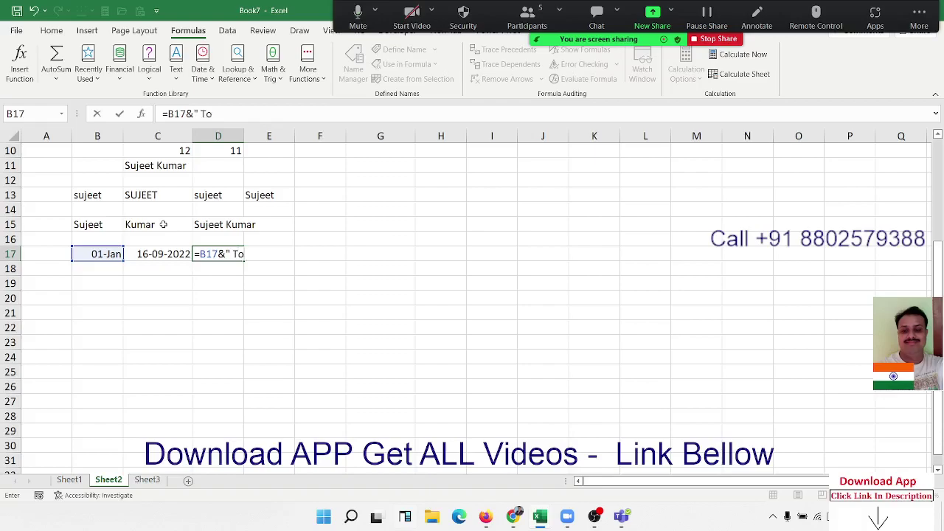
{"action": "type", "text": " \"&"}
{"action": "left_click", "coordinate": [157, 254]}
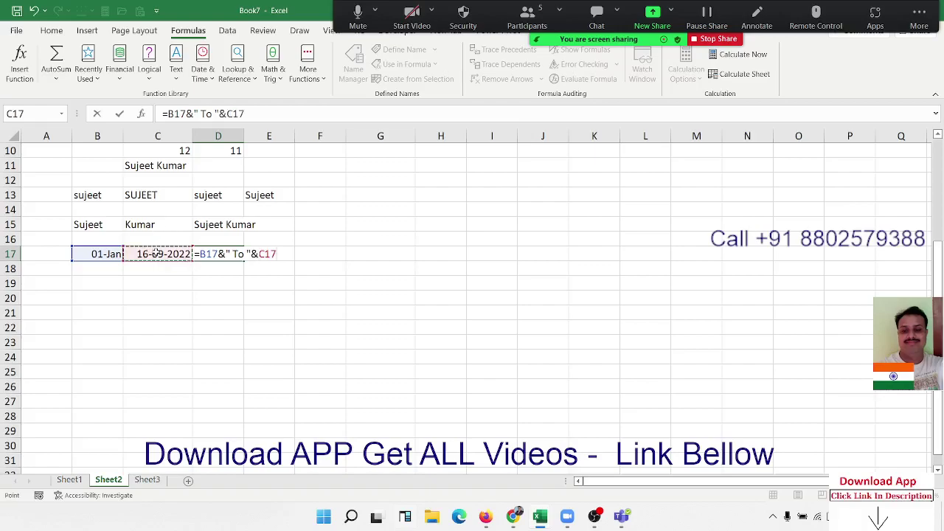
{"action": "key", "text": "Return"}
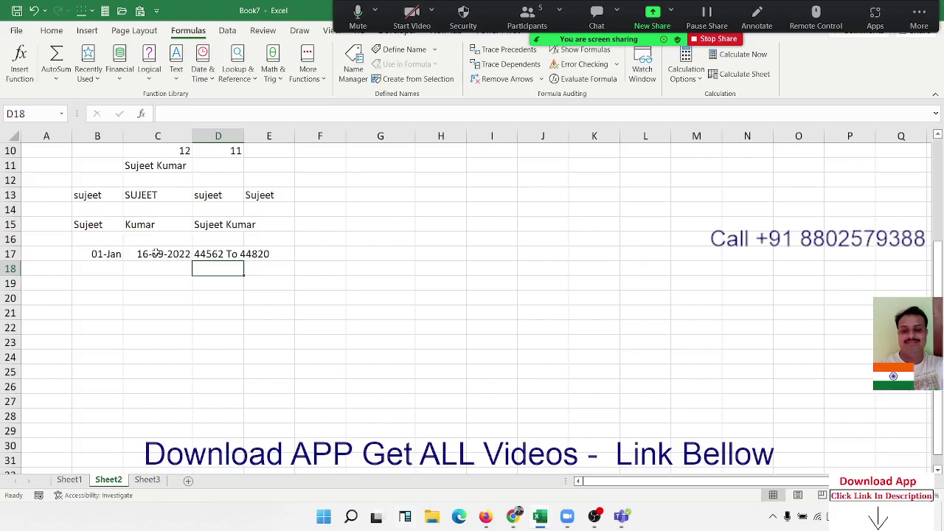
In D18 join TEXT(B17,"dd-mmm-yy") and TEXT(C17) with " To " to show 01-Jan-22 To 16-Sep-22
{"action": "type", "text": "=te"}
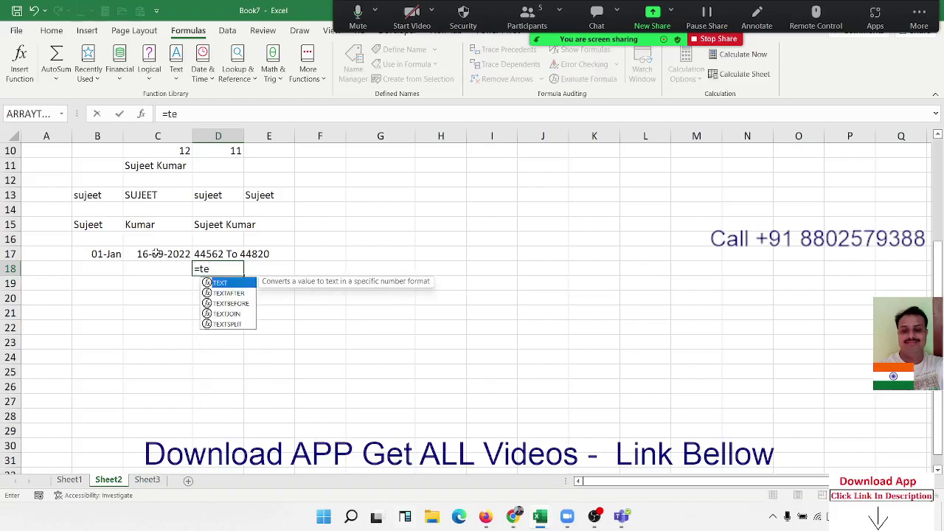
{"action": "key", "text": "Tab"}
{"action": "key", "text": "Left"}
{"action": "key", "text": "Up"}
{"action": "key", "text": "Left"}
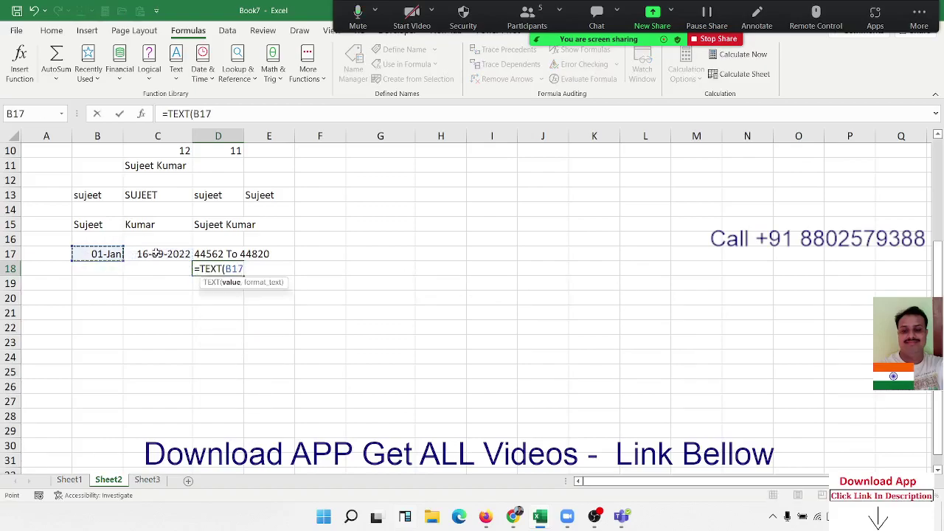
{"action": "type", "text": ",\""}
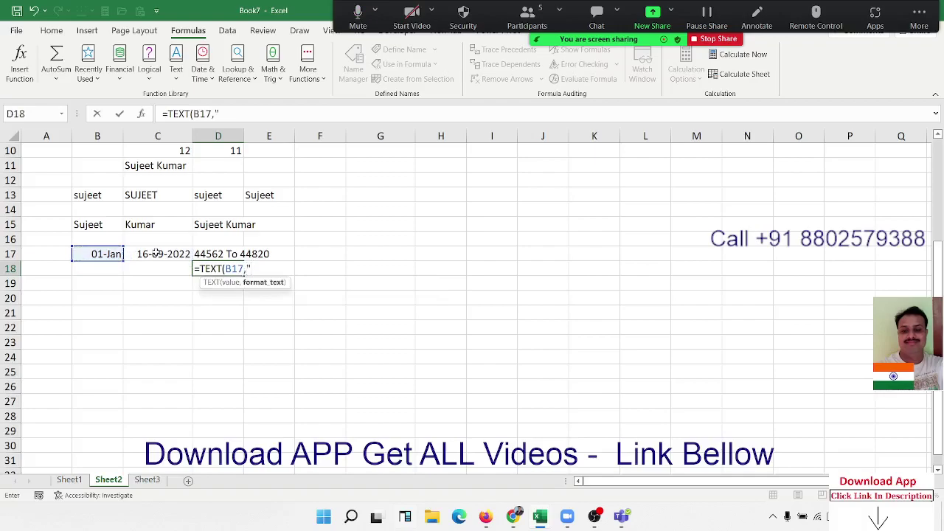
{"action": "type", "text": "dd-"}
{"action": "type", "text": "mmm-yy"}
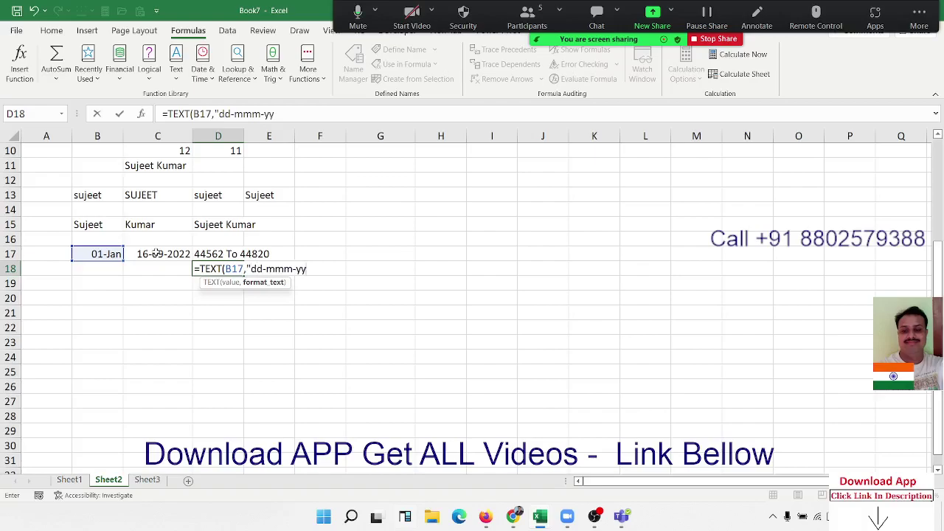
{"action": "type", "text": "\")"}
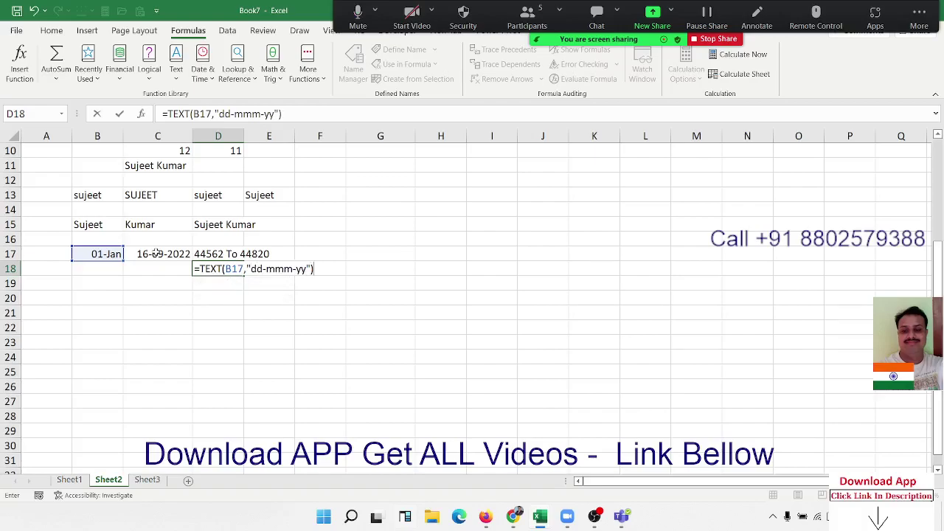
{"action": "type", "text": "&\" "}
{"action": "type", "text": "To"}
{"action": "type", "text": " &"}
{"action": "key", "text": "BackSpace"}
{"action": "type", "text": "\""}
{"action": "type", "text": "&"}
{"action": "type", "text": "tex"}
{"action": "key", "text": "Tab"}
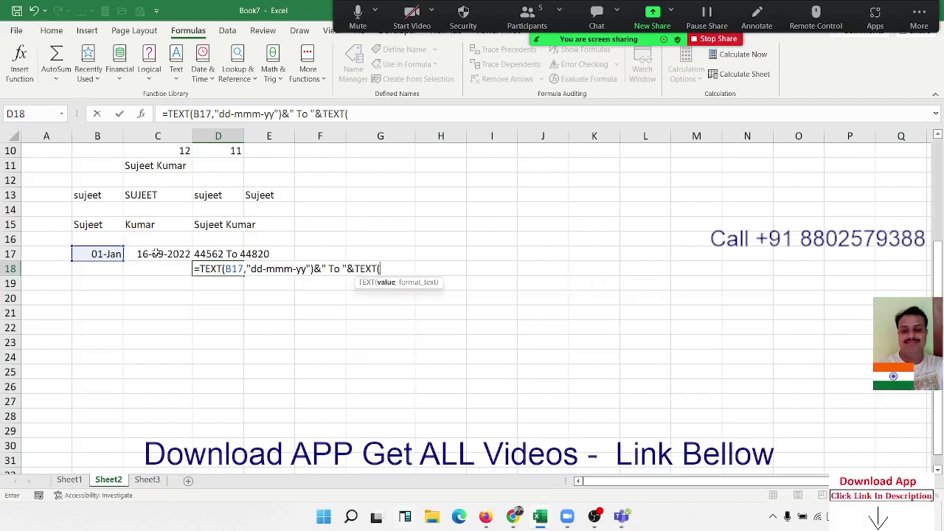
{"action": "left_click", "coordinate": [157, 253]}
{"action": "type", "text": ","}
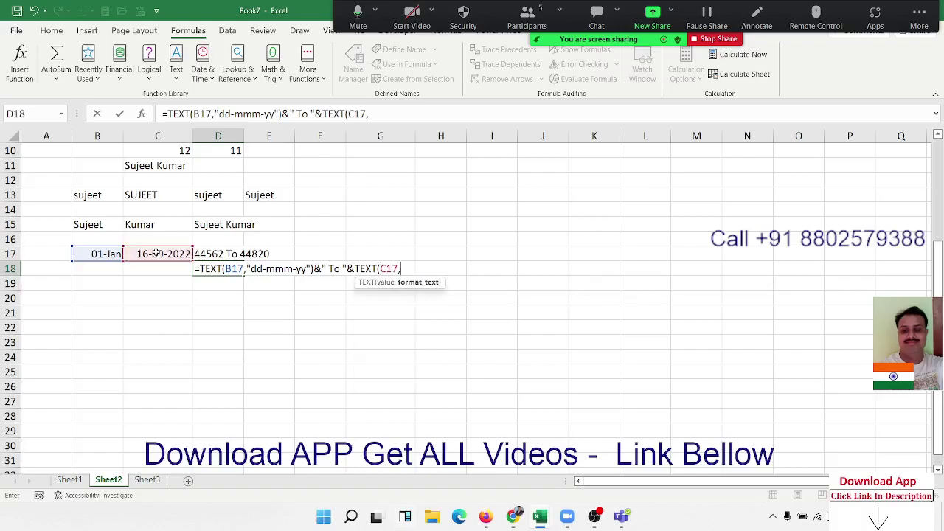
{"action": "type", "text": "\"DD-"}
{"action": "type", "text": "MMM"}
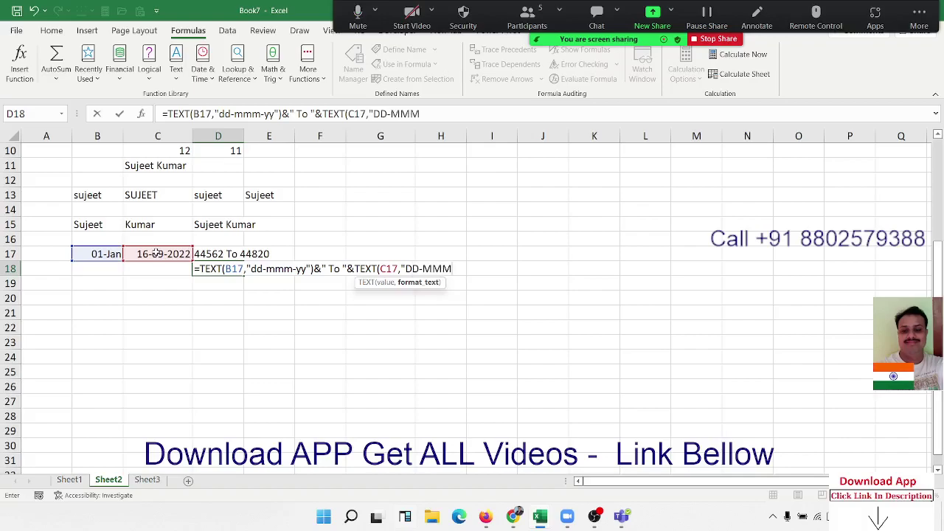
{"action": "type", "text": "-YY"}
{"action": "type", "text": "\")"}
{"action": "key", "text": "Return"}
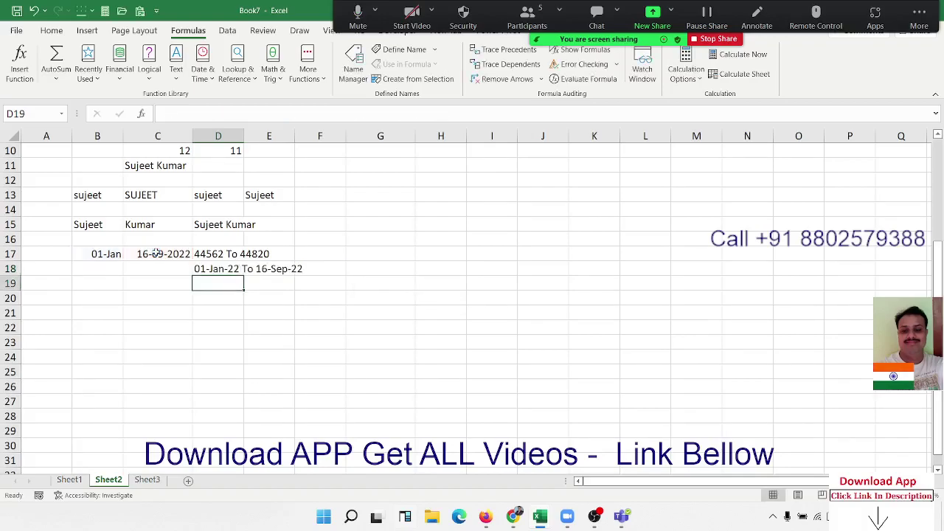
{"action": "key", "text": "Up"}
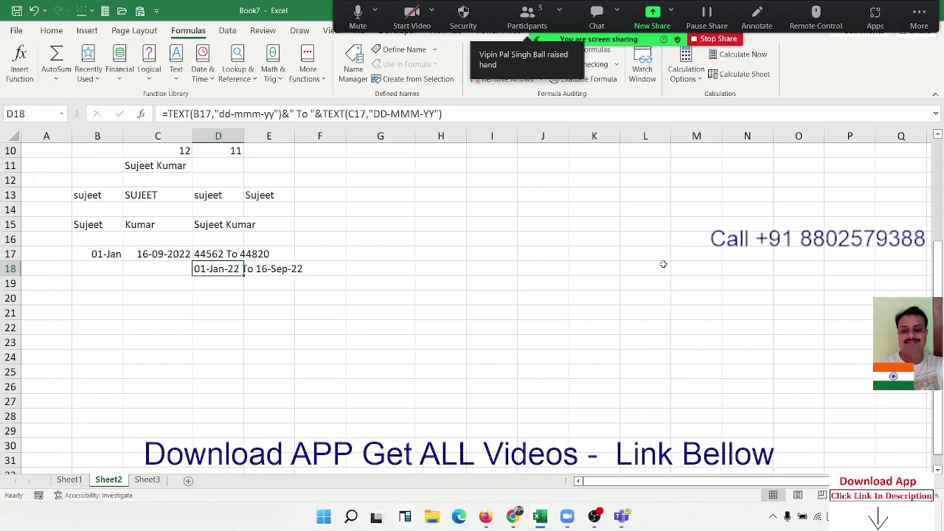
{"action": "left_click", "coordinate": [251, 296]}
{"action": "left_click", "coordinate": [222, 274]}
{"action": "double_click", "coordinate": [218, 253]}
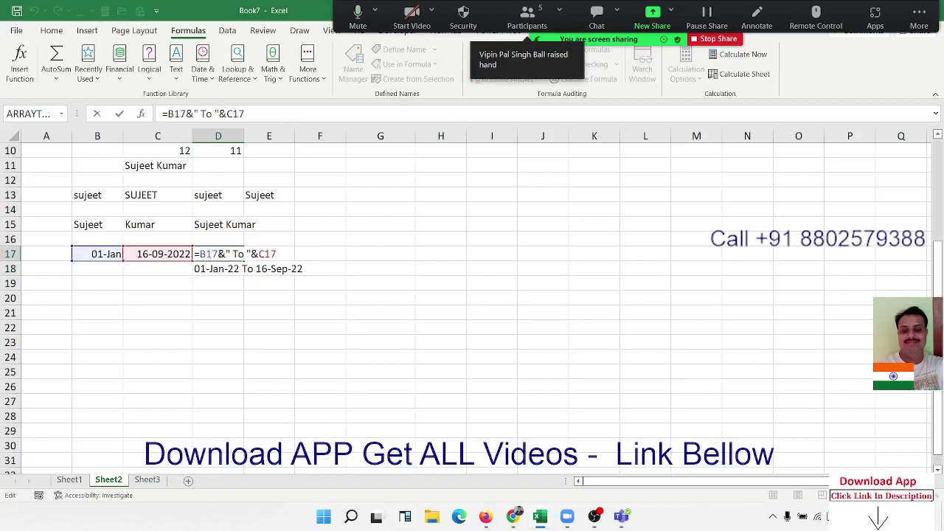
{"action": "key", "text": "Return"}
{"action": "left_click", "coordinate": [319, 252]}
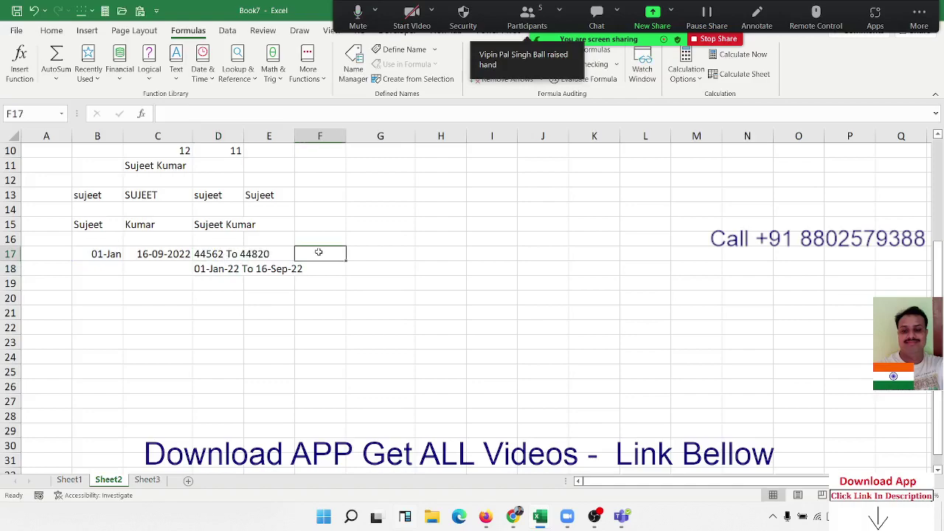
{"action": "double_click", "coordinate": [221, 225]}
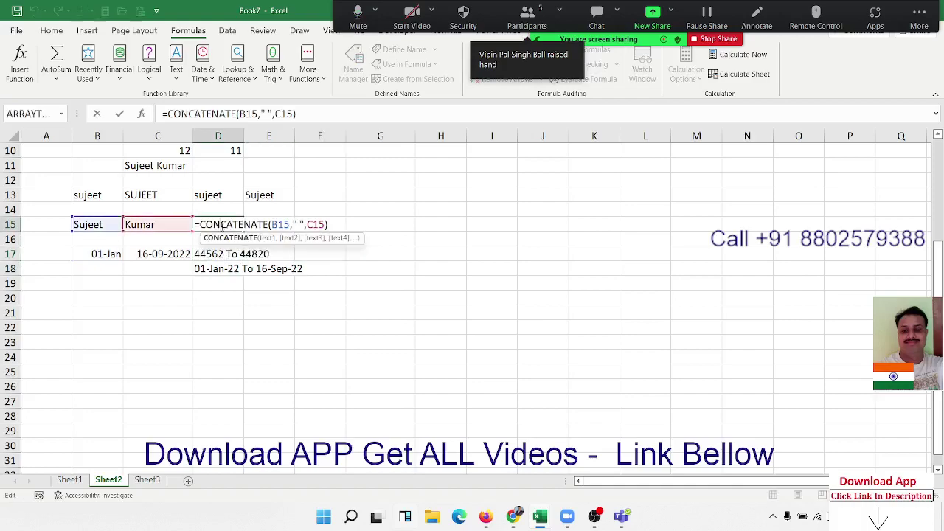
{"action": "key", "text": "Return"}
Enter the sample numbers 52 in H13 and 25 in H14
{"action": "left_click", "coordinate": [462, 195]}
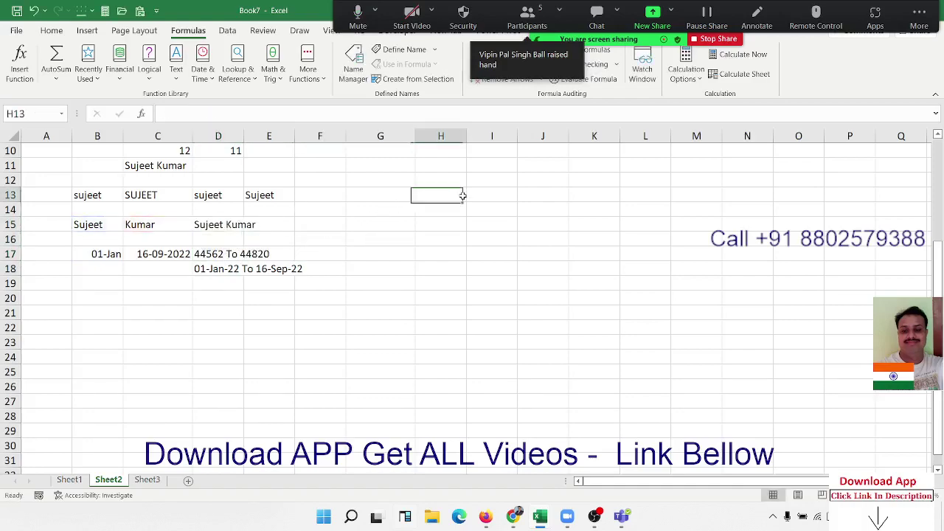
{"action": "type", "text": "52"}
{"action": "key", "text": "Return"}
{"action": "type", "text": "25"}
{"action": "key", "text": "Return"}
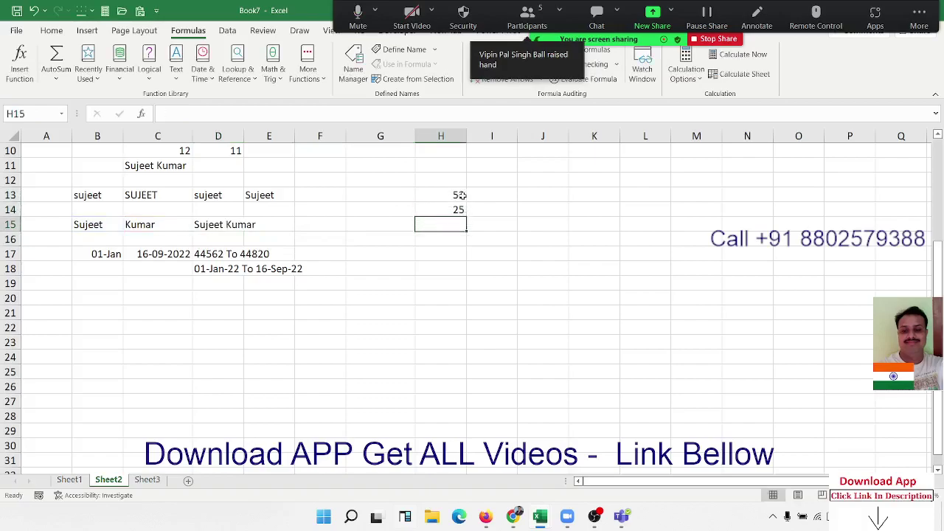
Total H13:H14 with =SUM(H13:H14) in H15, giving 77
{"action": "type", "text": "=sum"}
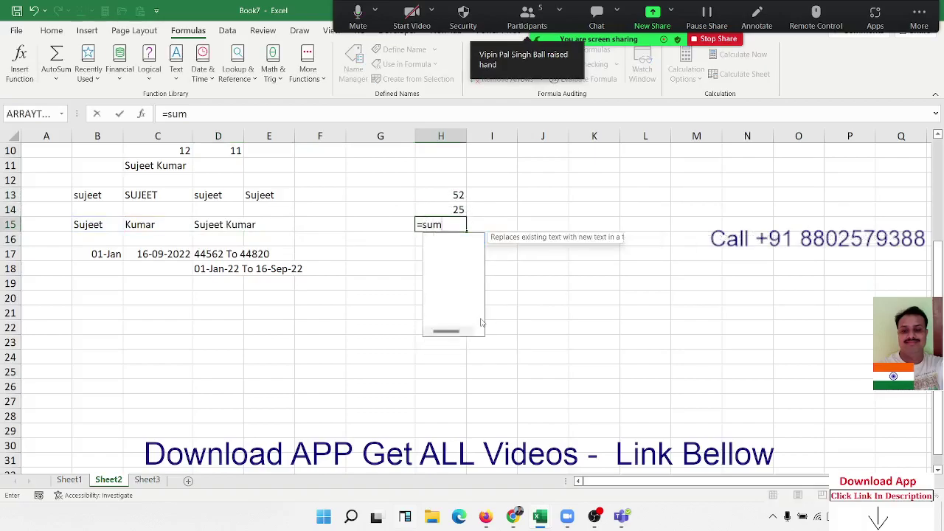
{"action": "type", "text": "("}
{"action": "key", "text": "Up"}
{"action": "key", "text": "shift+Up"}
{"action": "key", "text": "Return"}
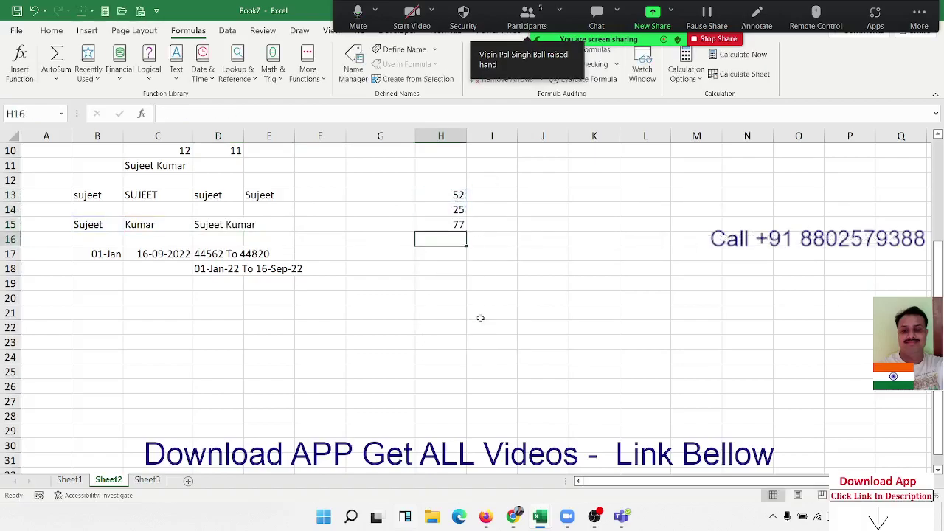
Enter =H13+H14 in I15 as a second total of 77
{"action": "key", "text": "Up"}
{"action": "key", "text": "Right"}
{"action": "type", "text": "="}
{"action": "key", "text": "Up"}
{"action": "key", "text": "Up"}
{"action": "key", "text": "Left"}
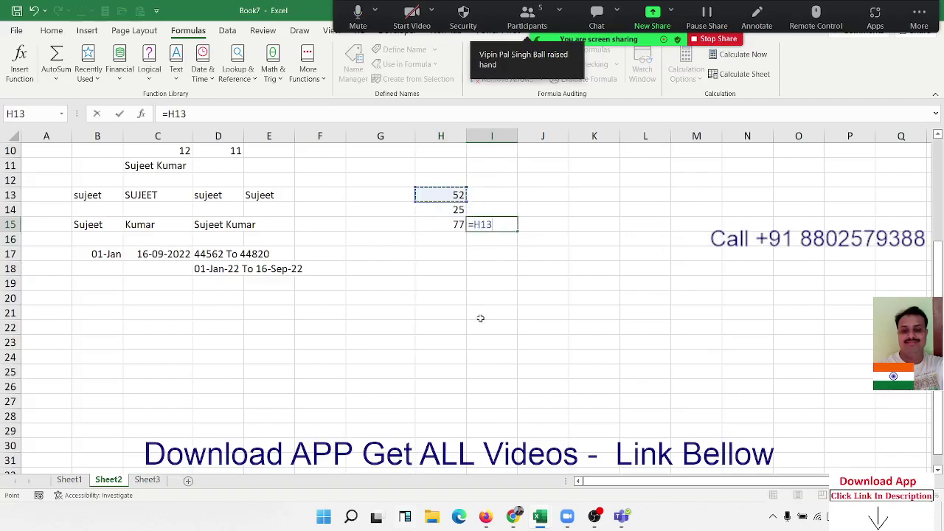
{"action": "type", "text": "+"}
{"action": "key", "text": "BackSpace"}
{"action": "key", "text": "BackSpace"}
{"action": "type", "text": "+"}
{"action": "key", "text": "Up"}
{"action": "key", "text": "Left"}
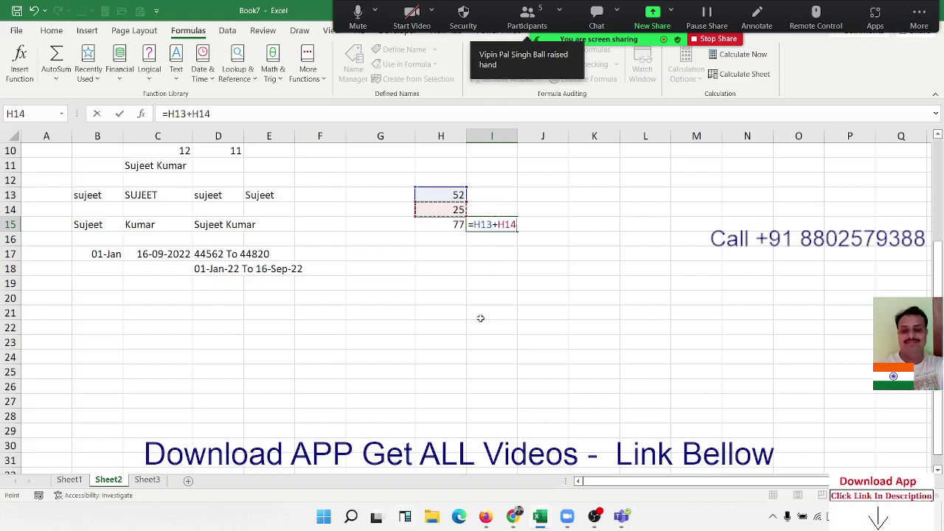
{"action": "key", "text": "Return"}
Review the formulas in I15, D18 and D15, ending on B20
{"action": "key", "text": "Up"}
{"action": "key", "text": "Left"}
{"action": "key", "text": "Left"}
{"action": "key", "text": "Left"}
{"action": "key", "text": "Left"}
{"action": "key", "text": "Left"}
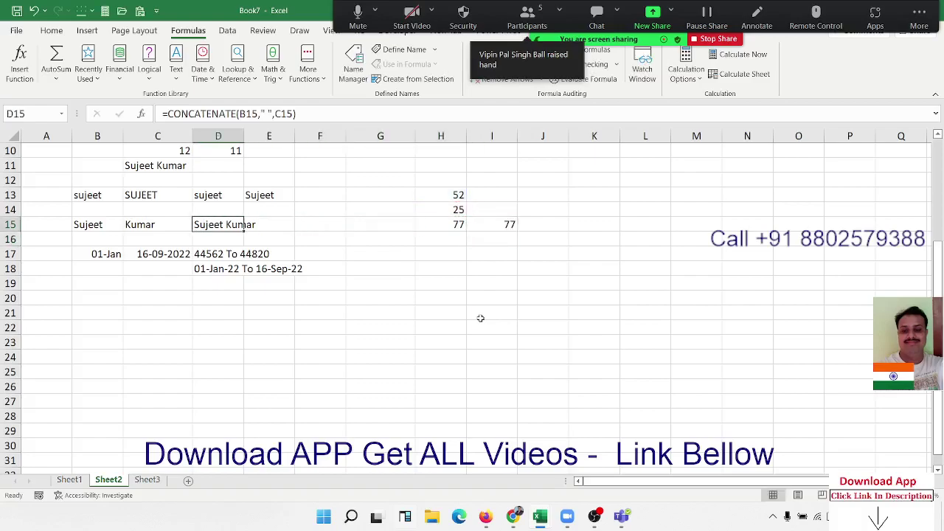
{"action": "key", "text": "Down"}
{"action": "key", "text": "Down"}
{"action": "key", "text": "Down"}
{"action": "key", "text": "Down"}
{"action": "key", "text": "Down"}
{"action": "key", "text": "Left"}
{"action": "key", "text": "Left"}
{"action": "key", "text": "Left"}
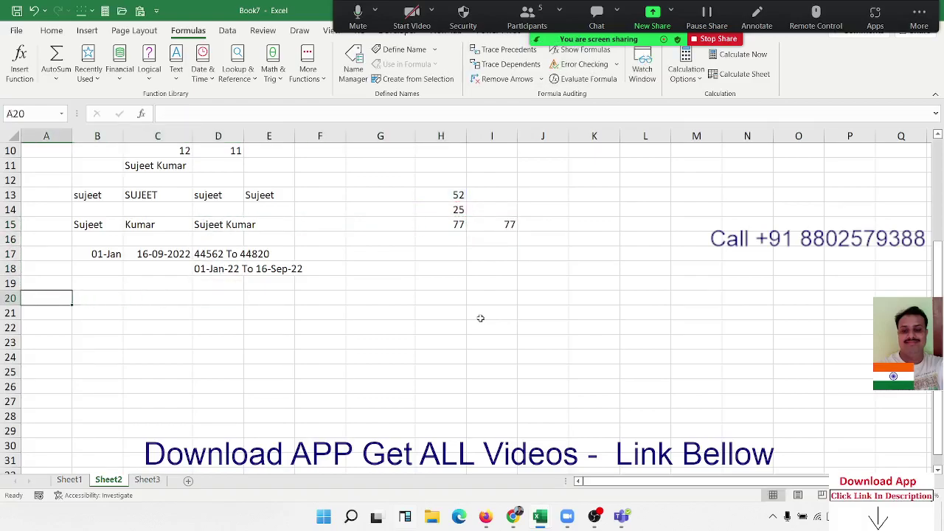
{"action": "key", "text": "Right"}
Type the first sample name in B20 and fill the name list down to B28
{"action": "type", "text": "Puja"}
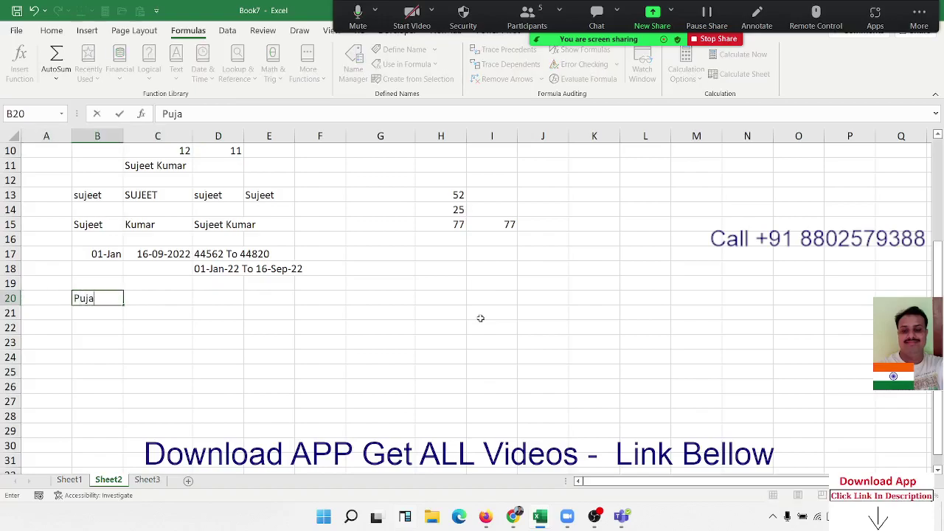
{"action": "left_click", "coordinate": [138, 323]}
{"action": "left_click", "coordinate": [103, 300]}
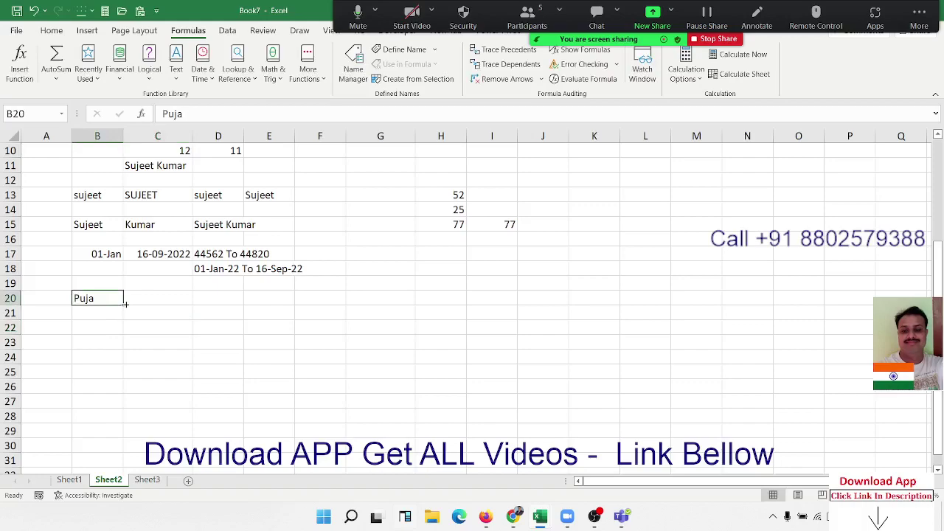
{"action": "left_click_drag", "start_coordinate": [125, 303], "coordinate": [125, 422]}
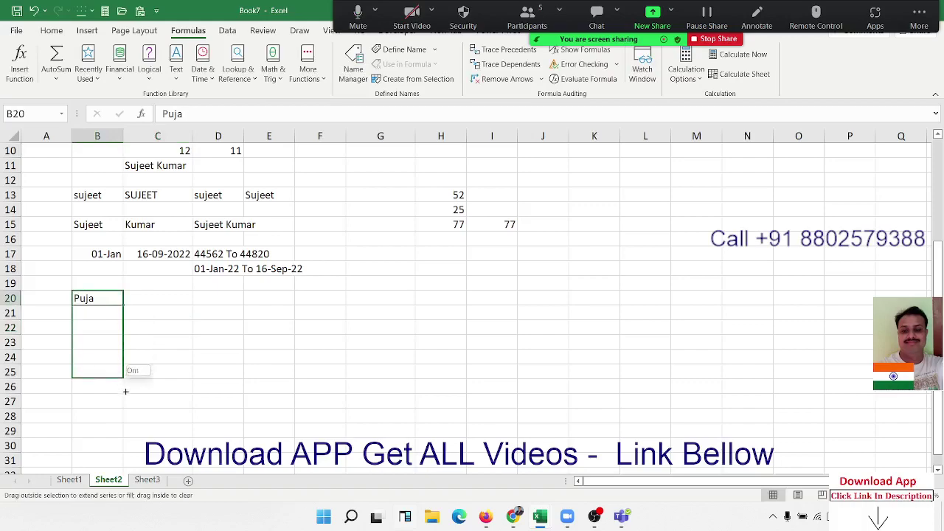
Enter =CONCAT(B20:B28) in D20 to run the nine names together
{"action": "left_click", "coordinate": [218, 305]}
{"action": "type", "text": "=te"}
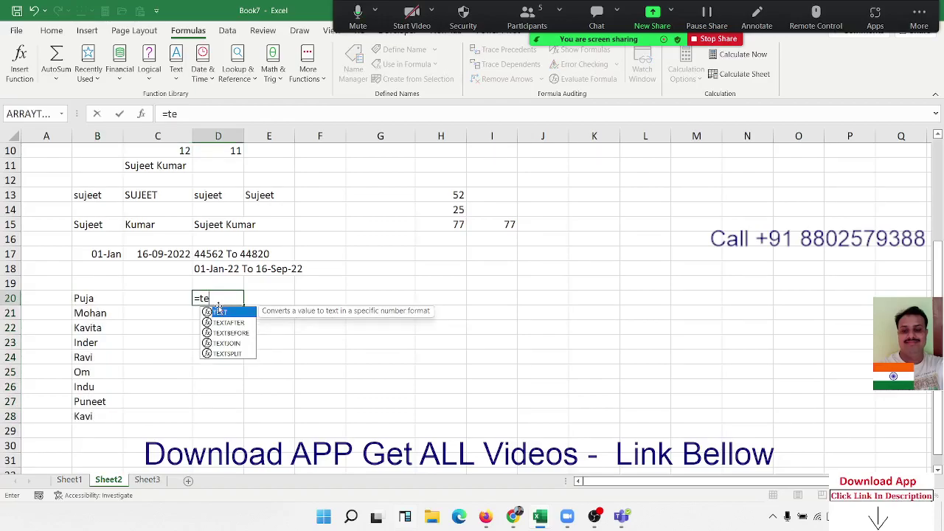
{"action": "key", "text": "BackSpace"}
{"action": "key", "text": "BackSpace"}
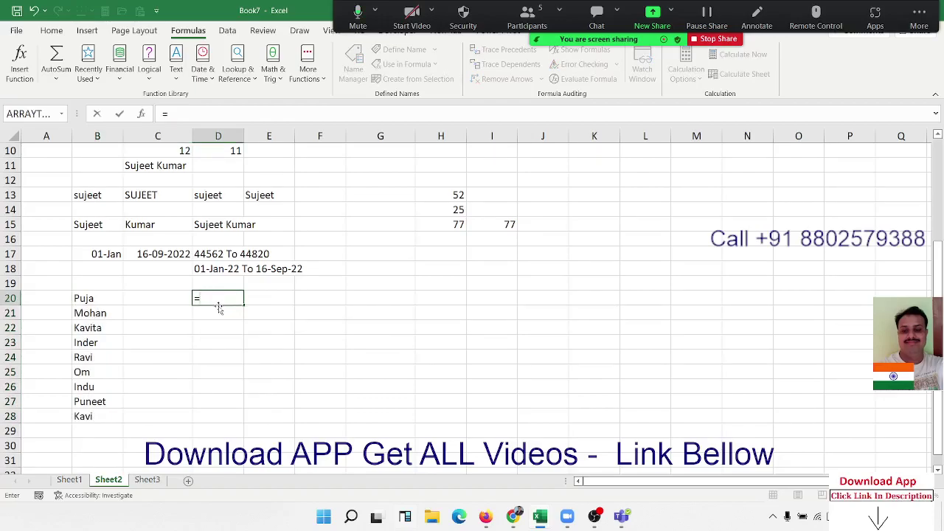
{"action": "type", "text": "con"}
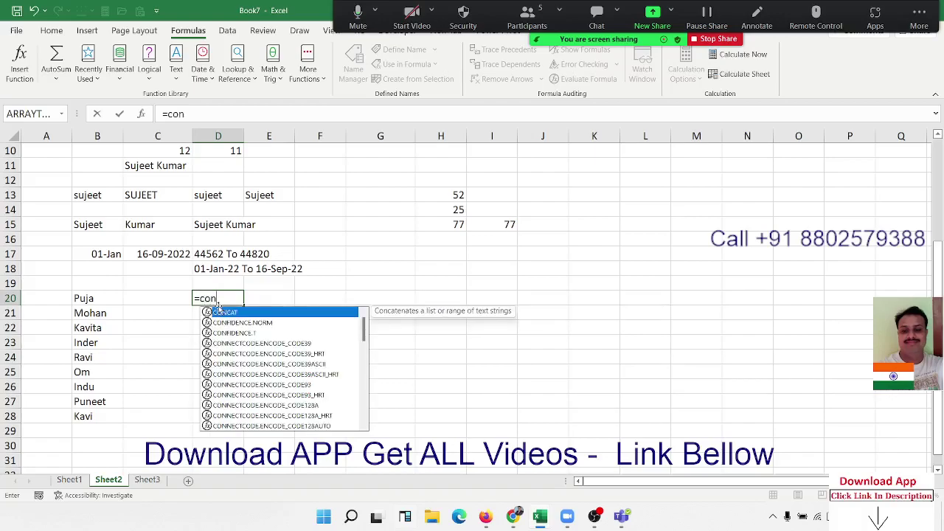
{"action": "key", "text": "Tab"}
{"action": "key", "text": "Left"}
{"action": "key", "text": "Left"}
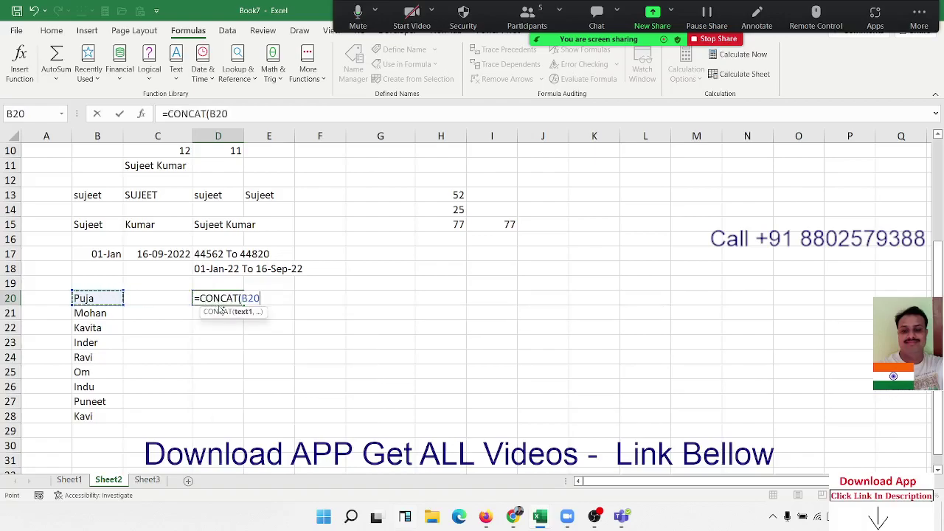
{"action": "key", "text": "ctrl+shift+Down"}
{"action": "key", "text": "Return"}
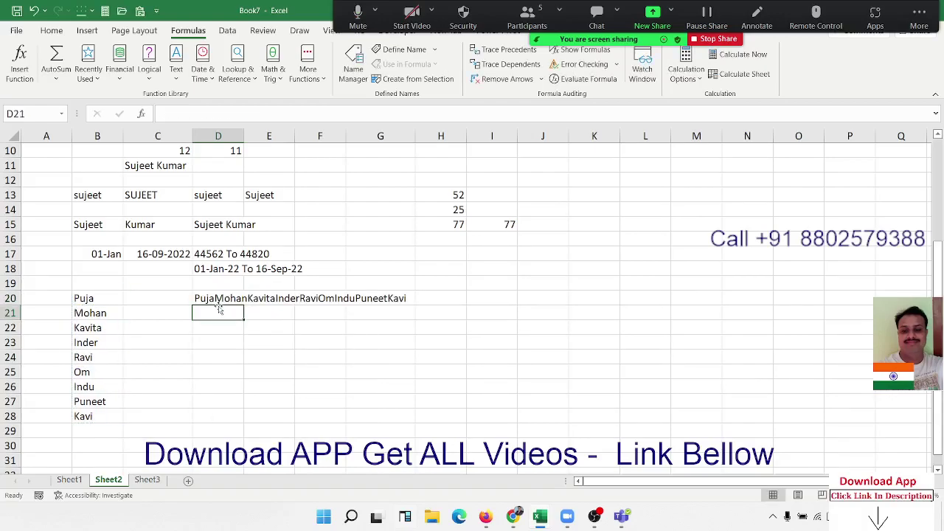
Enter =TEXTJOIN(",",TRUE,B20:B28) in D21 to list the nine names with commas
{"action": "type", "text": "=te"}
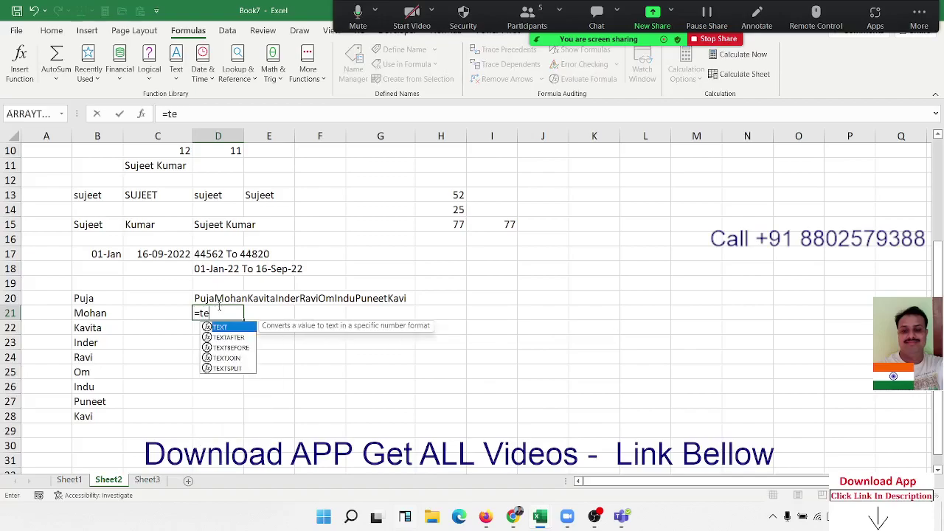
{"action": "key", "text": "Down"}
{"action": "key", "text": "Down"}
{"action": "key", "text": "Down"}
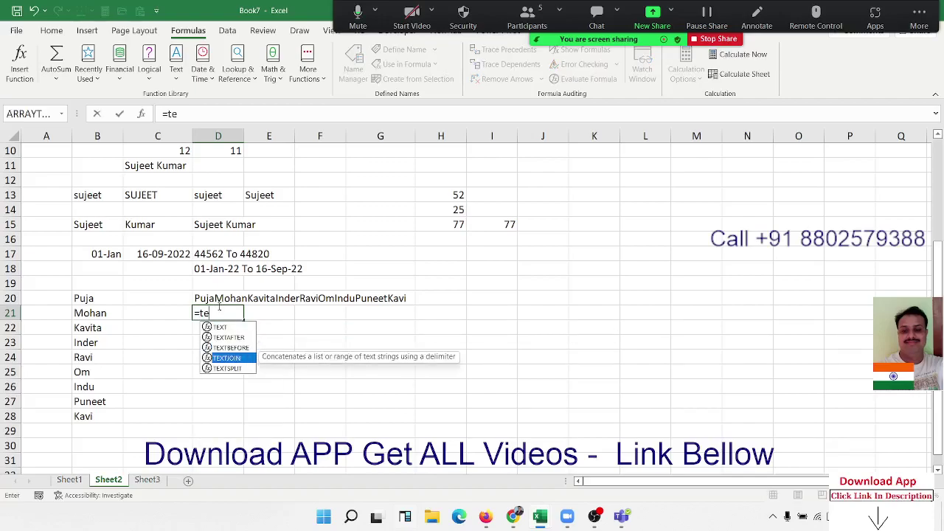
{"action": "key", "text": "Tab"}
{"action": "type", "text": "\""}
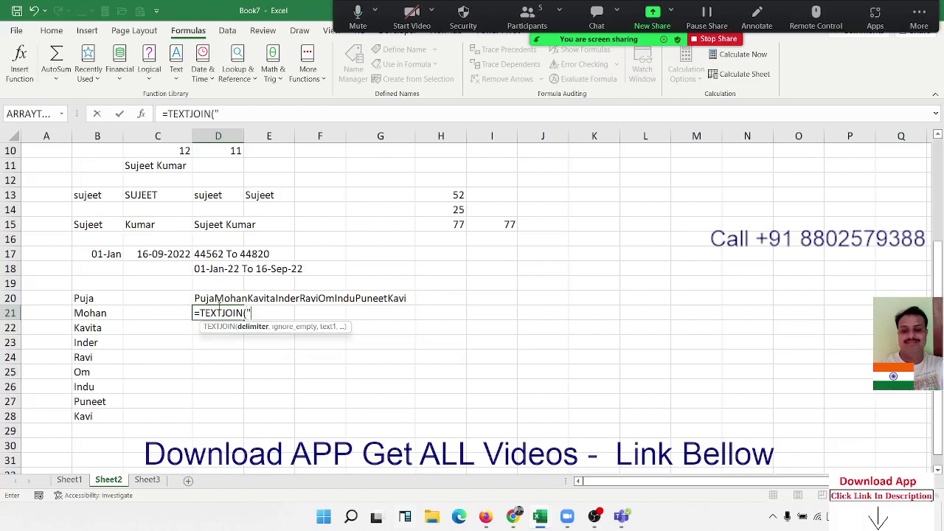
{"action": "type", "text": ",\","}
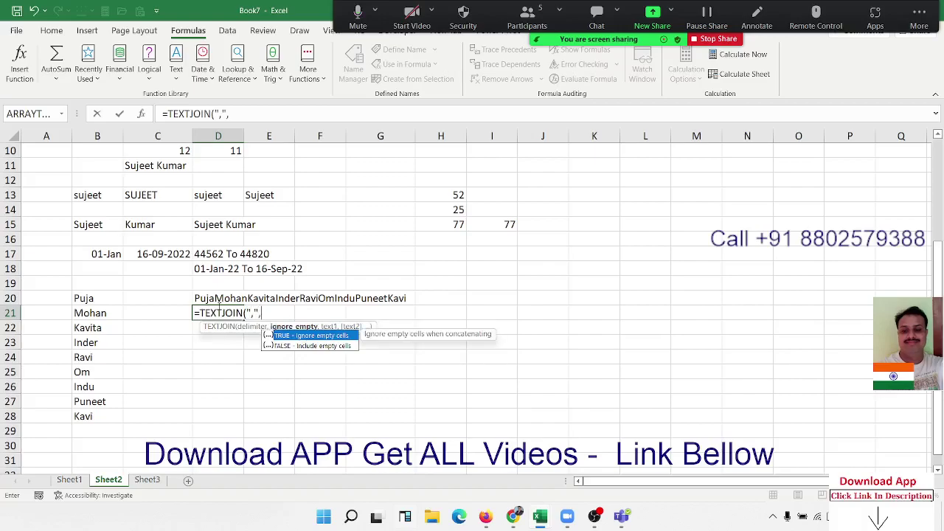
{"action": "key", "text": "Tab"}
{"action": "type", "text": ","}
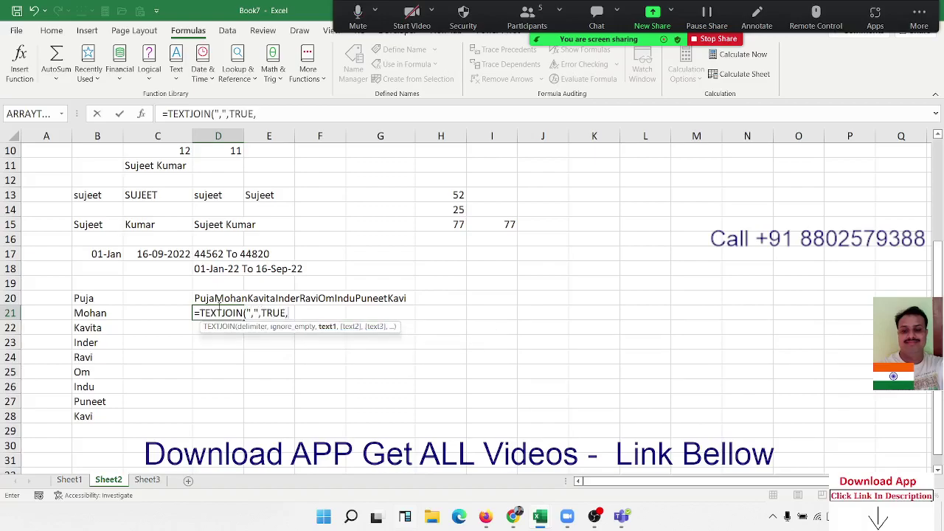
{"action": "key", "text": "Left"}
{"action": "key", "text": "Left"}
{"action": "key", "text": "Left"}
{"action": "key", "text": "Up"}
{"action": "key", "text": "Right"}
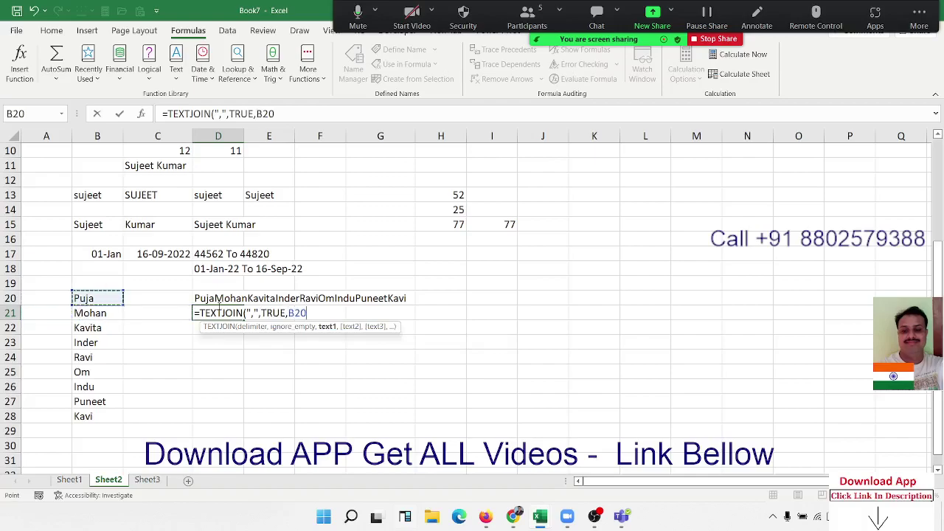
{"action": "key", "text": "shift+Down"}
{"action": "key", "text": "shift+Down"}
{"action": "key", "text": "shift+Down"}
{"action": "key", "text": "Return"}
{"action": "left_click", "coordinate": [219, 308]}
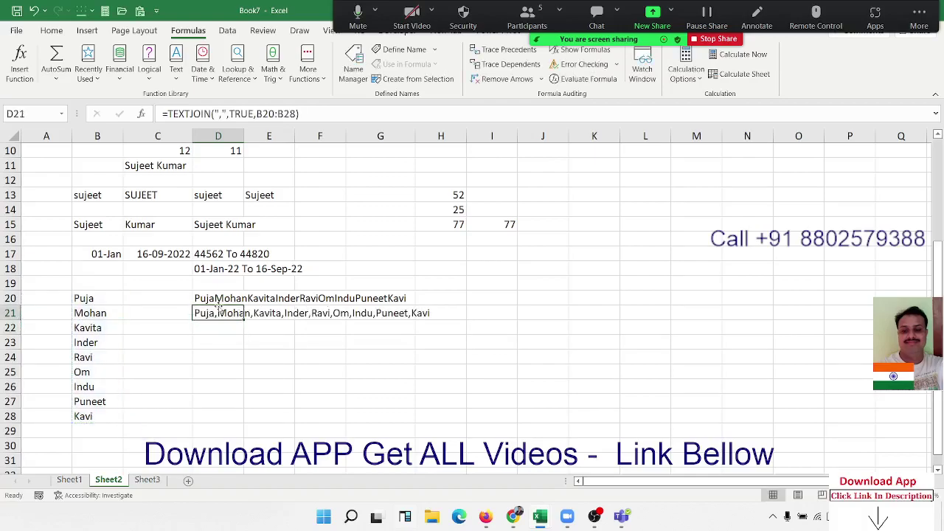